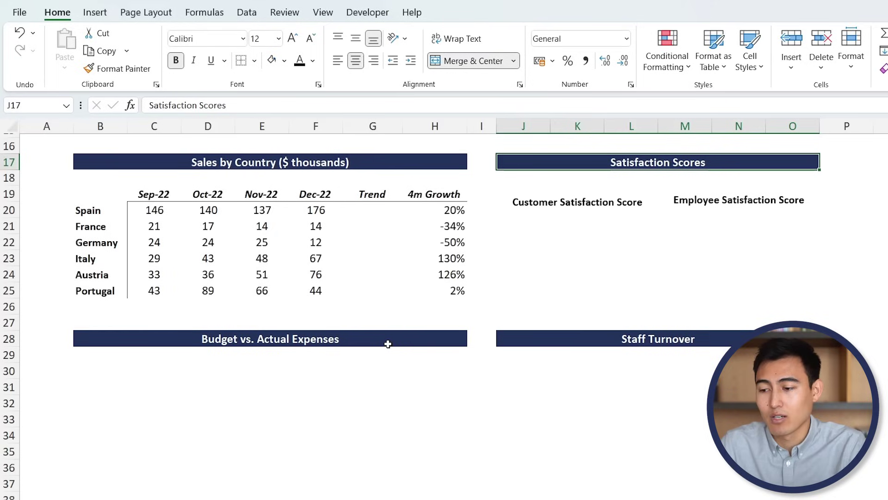
Step: Examine the dashboard's empty Project Roadmap area and the raw Gantt Chart table's tasks, dates and duration formula
{"action": "scroll", "coordinate": [388, 344], "scroll_direction": "up", "scroll_amount": 5}
{"action": "left_click", "coordinate": [514, 272]}
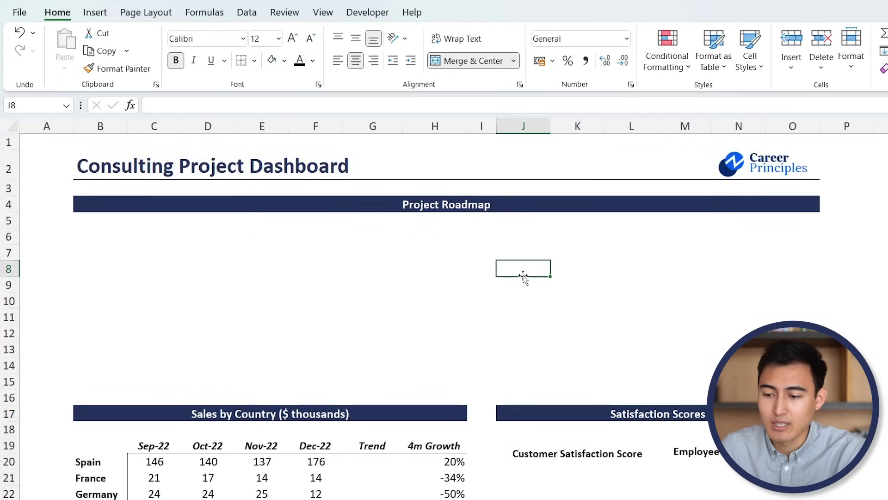
{"action": "left_click_drag", "start_coordinate": [115, 228], "coordinate": [846, 350]}
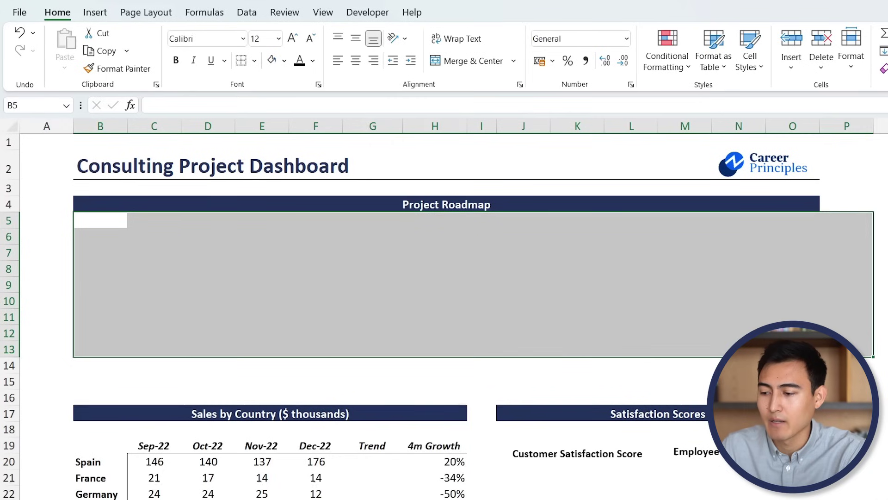
{"action": "scroll", "coordinate": [658, 343], "scroll_direction": "right", "scroll_amount": 6}
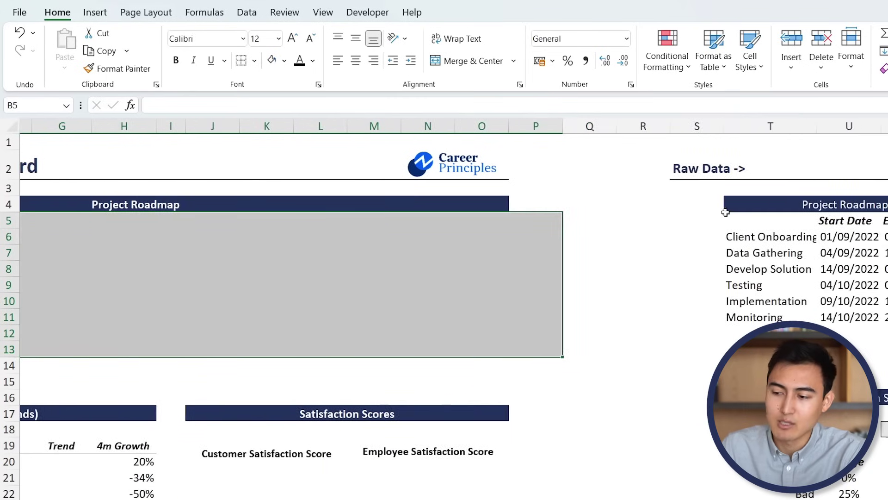
{"action": "scroll", "coordinate": [706, 363], "scroll_direction": "right", "scroll_amount": 3}
{"action": "left_click", "coordinate": [509, 255]}
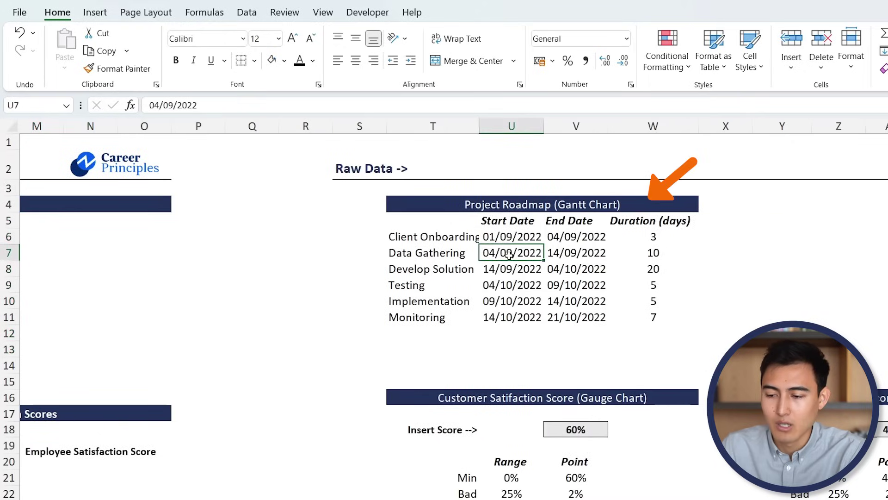
{"action": "key", "text": "Up"}
{"action": "key", "text": "Left"}
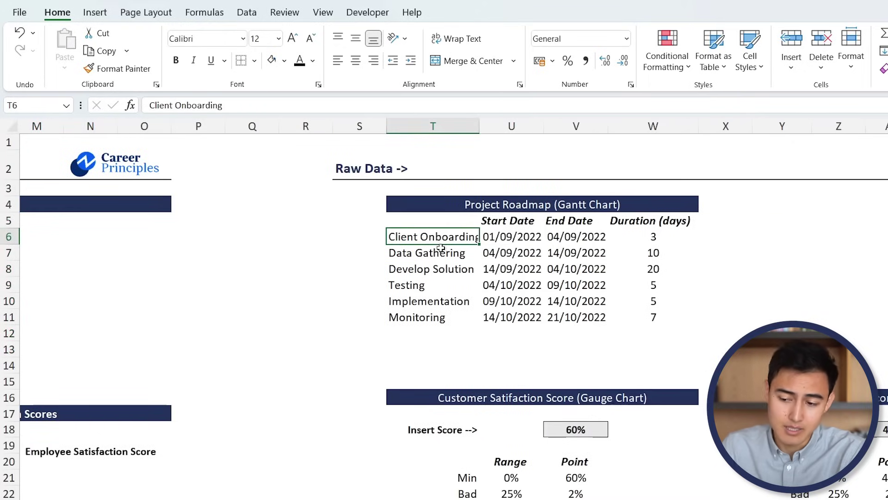
{"action": "key", "text": "Right"}
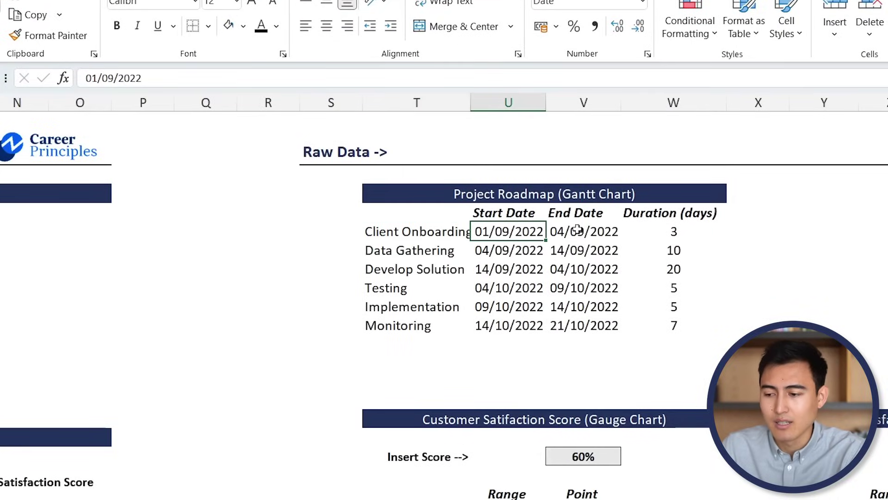
{"action": "key", "text": "Left"}
{"action": "key", "text": "shift+Right"}
{"action": "key", "text": "shift+Right"}
{"action": "key", "text": "shift+Right"}
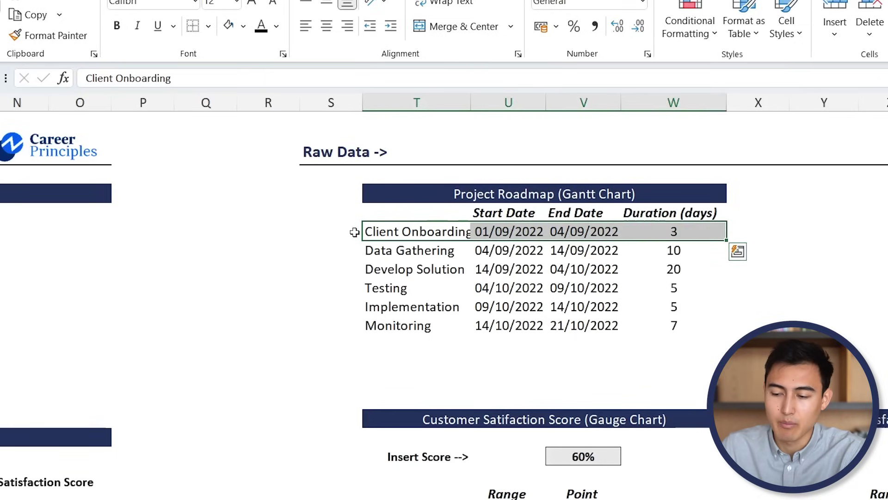
{"action": "key", "text": "Down"}
{"action": "key", "text": "Down"}
{"action": "key", "text": "Down"}
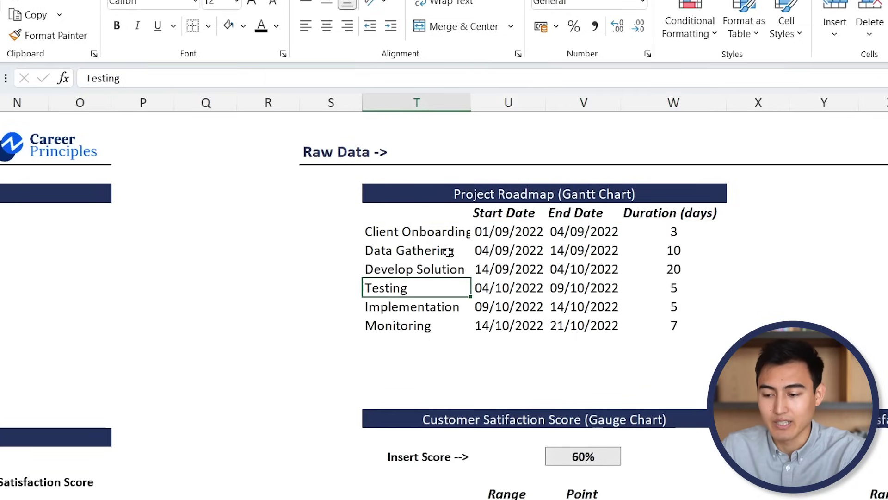
{"action": "key", "text": "Right"}
{"action": "key", "text": "Right"}
{"action": "key", "text": "Right"}
{"action": "key", "text": "Up"}
{"action": "key", "text": "Up"}
{"action": "key", "text": "Up"}
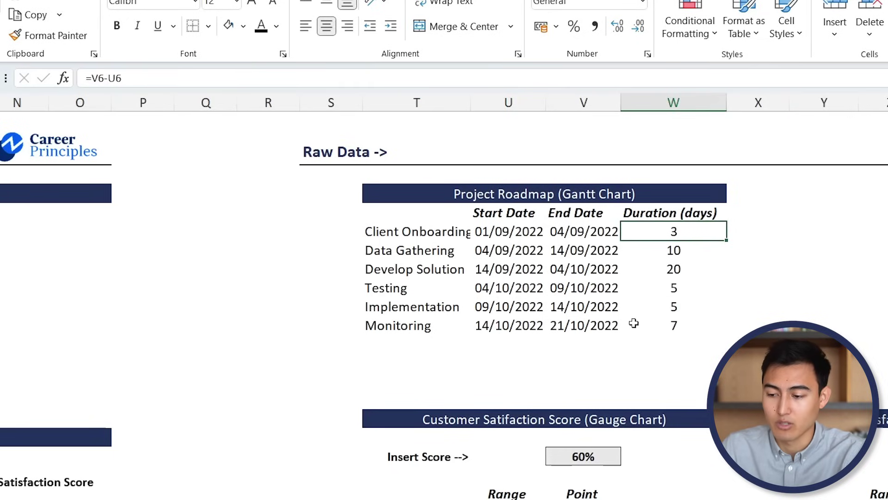
Step: Insert a 2-D stacked bar chart from the project roadmap start dates in U6:U11 and position it over the table's last row
{"action": "key", "text": "Left"}
{"action": "key", "text": "Left"}
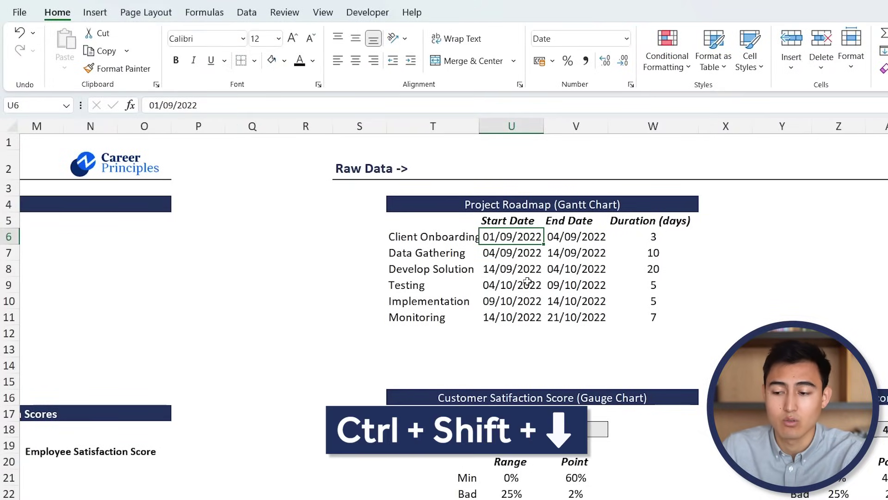
{"action": "key", "text": "ctrl+shift+Down"}
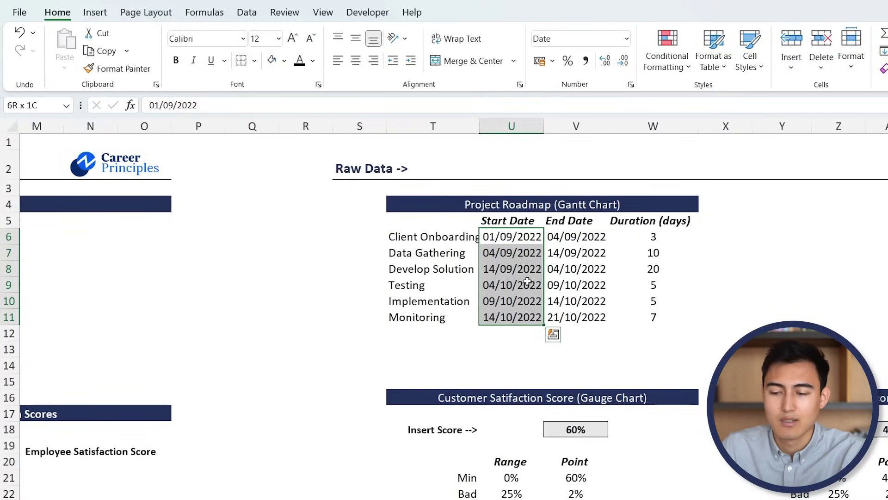
{"action": "left_click", "coordinate": [95, 13]}
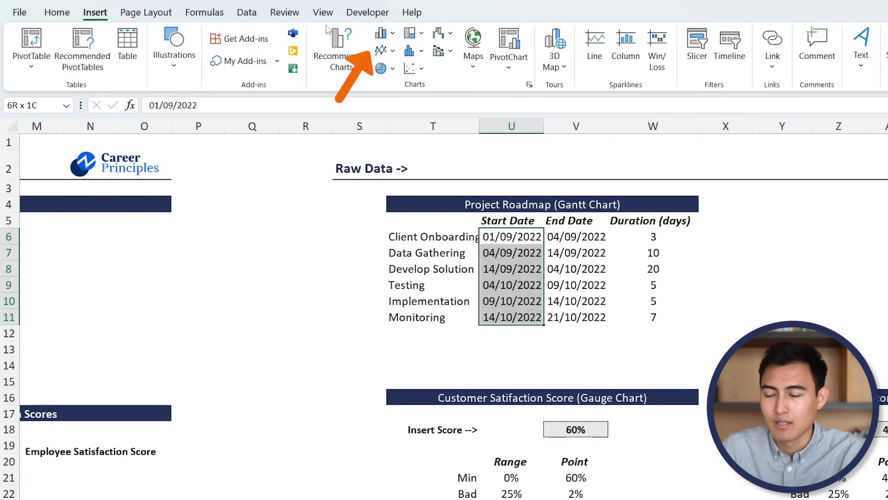
{"action": "left_click", "coordinate": [393, 35]}
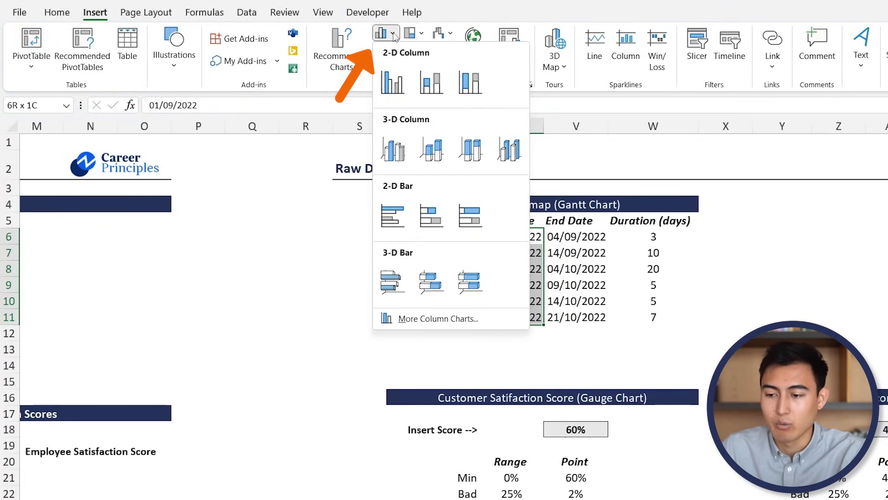
{"action": "left_click", "coordinate": [430, 216]}
{"action": "left_click_drag", "start_coordinate": [414, 218], "coordinate": [458, 316]}
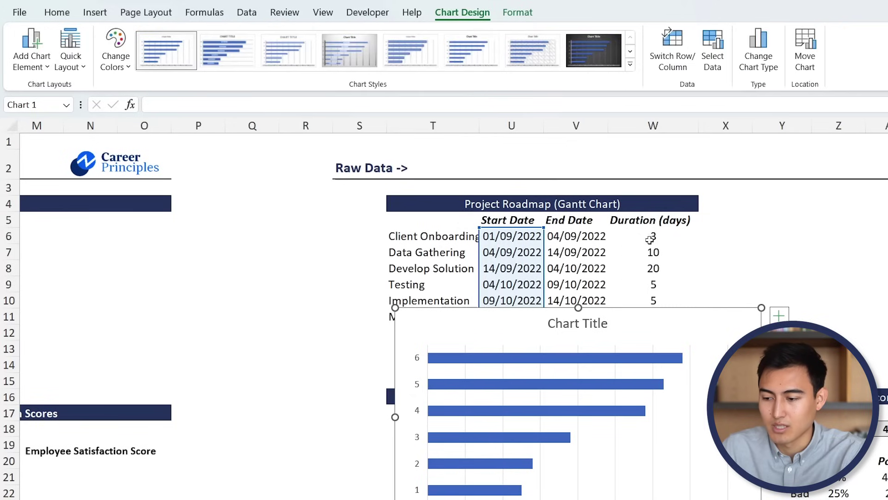
Step: Add a second series to the chart, named from the Duration (days) header in W5 with values from W6:W11
{"action": "scroll", "coordinate": [739, 262], "scroll_direction": "down", "scroll_amount": 2}
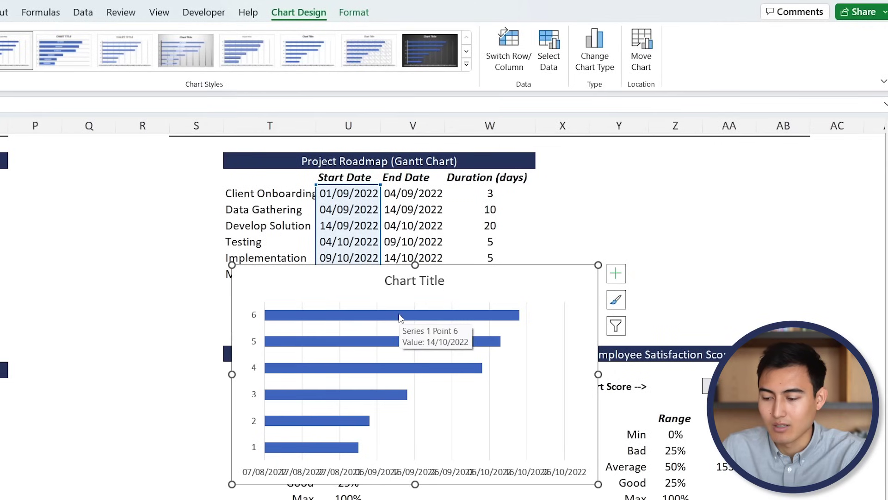
{"action": "right_click", "coordinate": [399, 317]}
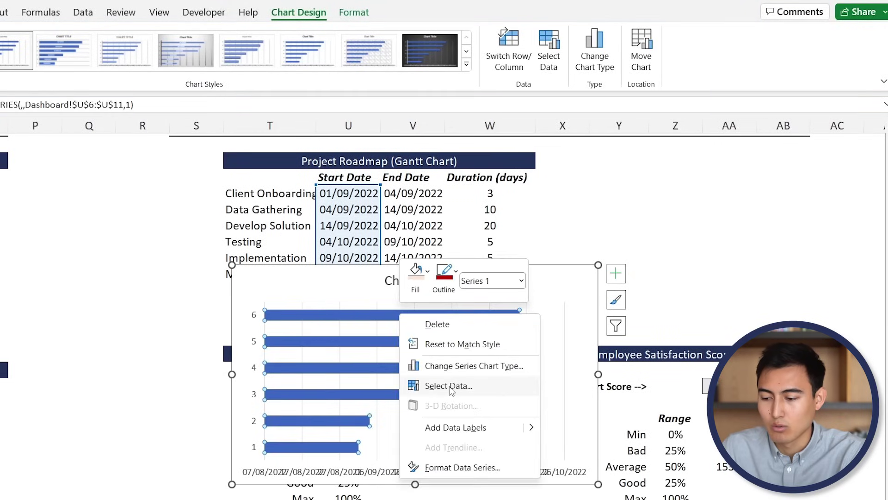
{"action": "left_click", "coordinate": [494, 393]}
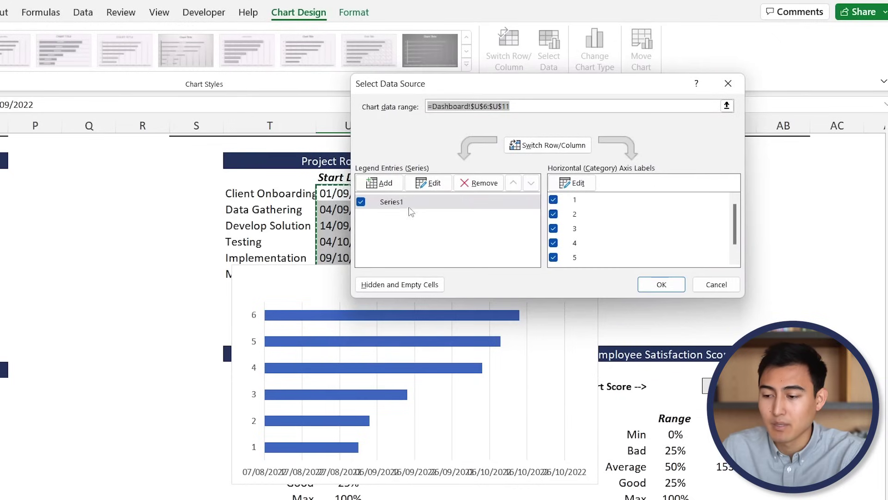
{"action": "left_click", "coordinate": [379, 183]}
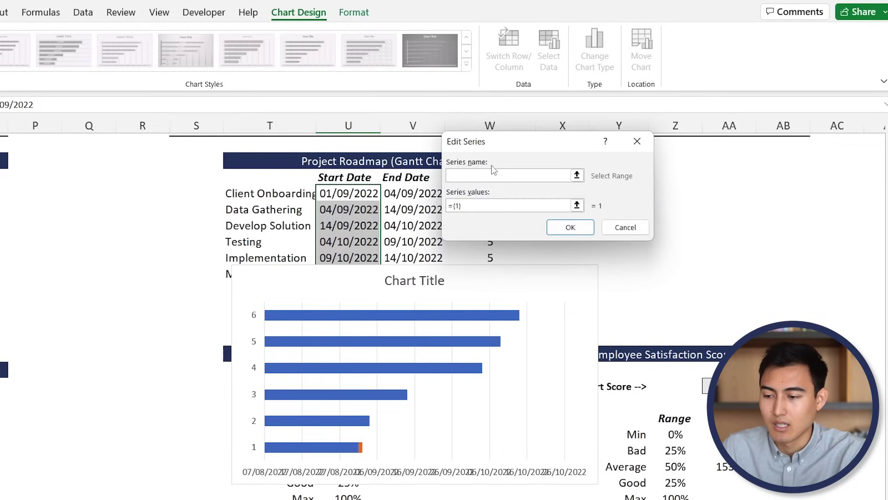
{"action": "left_click_drag", "start_coordinate": [508, 141], "coordinate": [613, 143]}
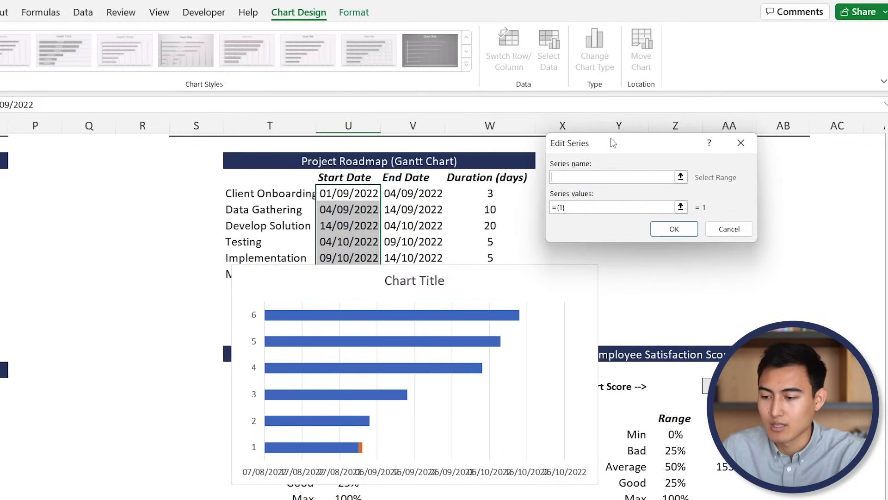
{"action": "left_click", "coordinate": [496, 170]}
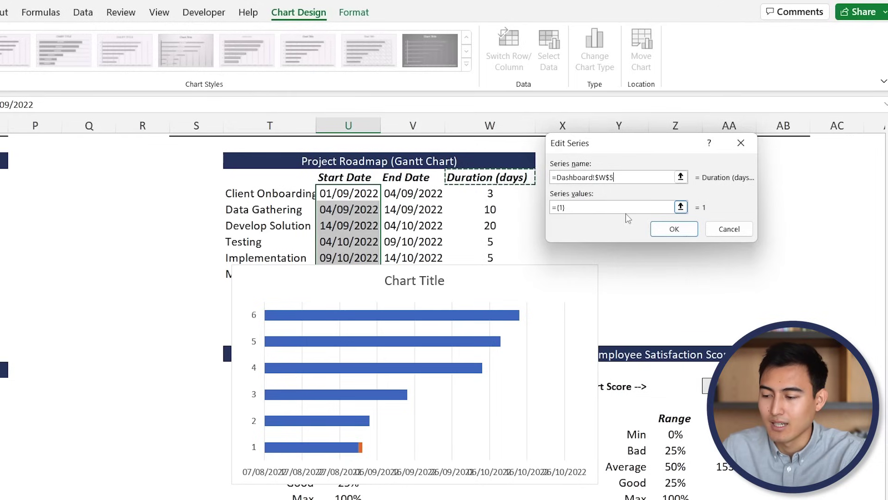
{"action": "left_click", "coordinate": [681, 208]}
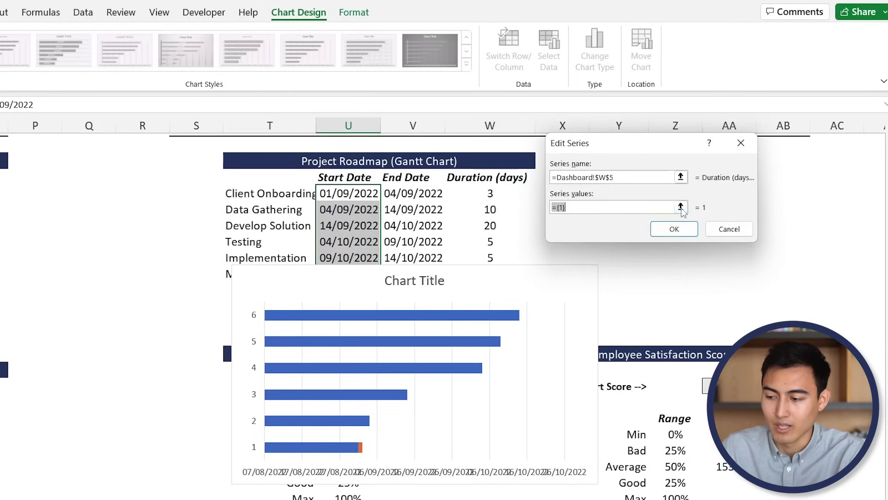
{"action": "left_click", "coordinate": [680, 207]}
{"action": "left_click", "coordinate": [493, 193]}
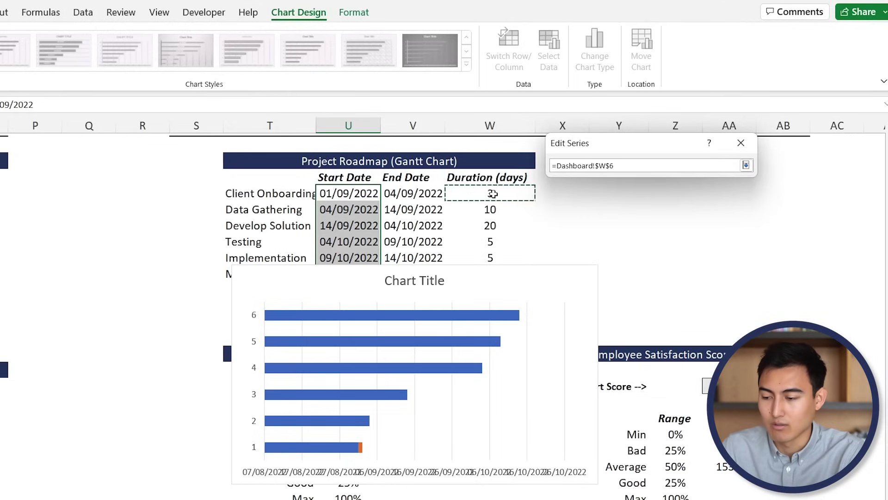
{"action": "key", "text": "ctrl+shift+Down"}
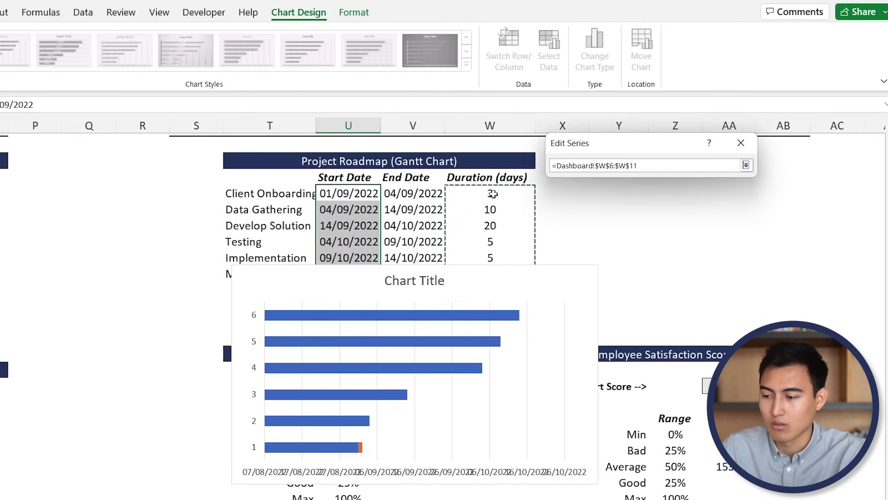
{"action": "key", "text": "Return"}
{"action": "left_click", "coordinate": [675, 229]}
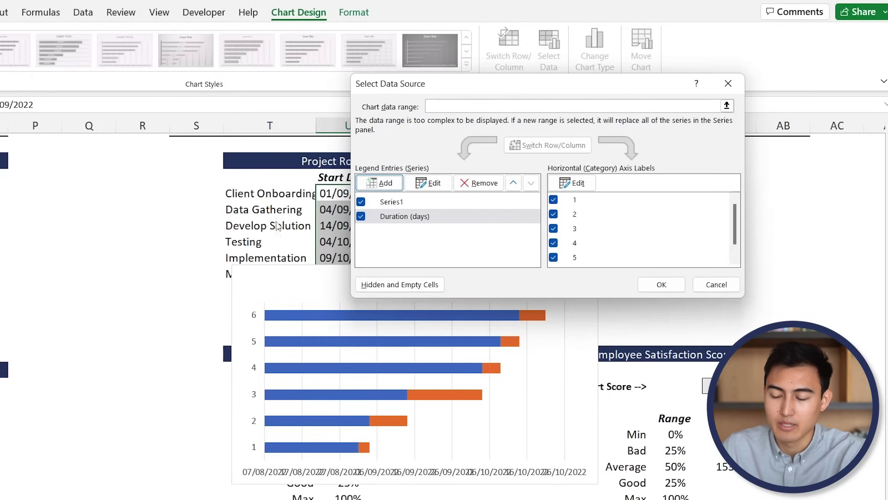
Step: Set the chart's category axis labels to the task names in T6:T11 and apply the data source changes
{"action": "left_click", "coordinate": [584, 185]}
{"action": "left_click_drag", "start_coordinate": [259, 193], "coordinate": [228, 273]}
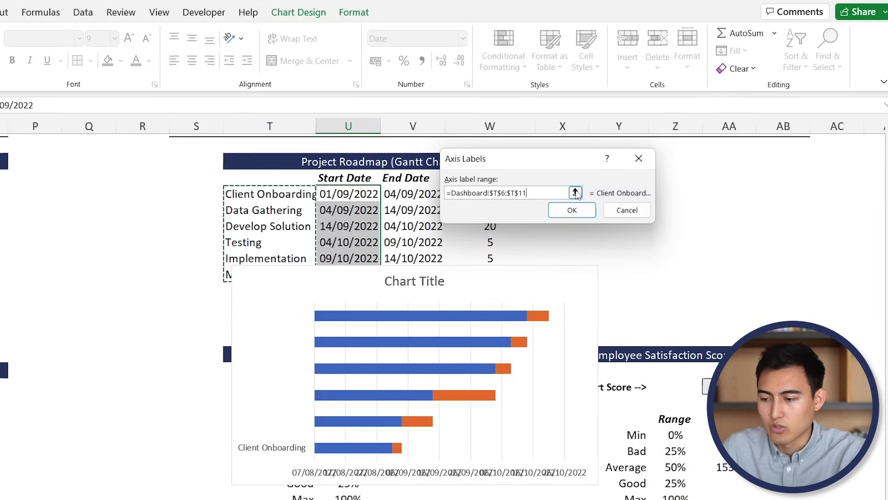
{"action": "left_click", "coordinate": [565, 210]}
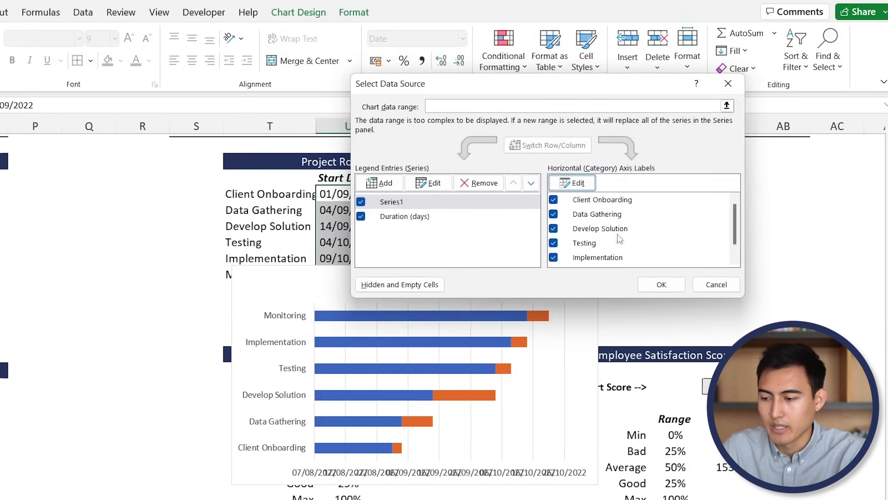
{"action": "left_click", "coordinate": [661, 284]}
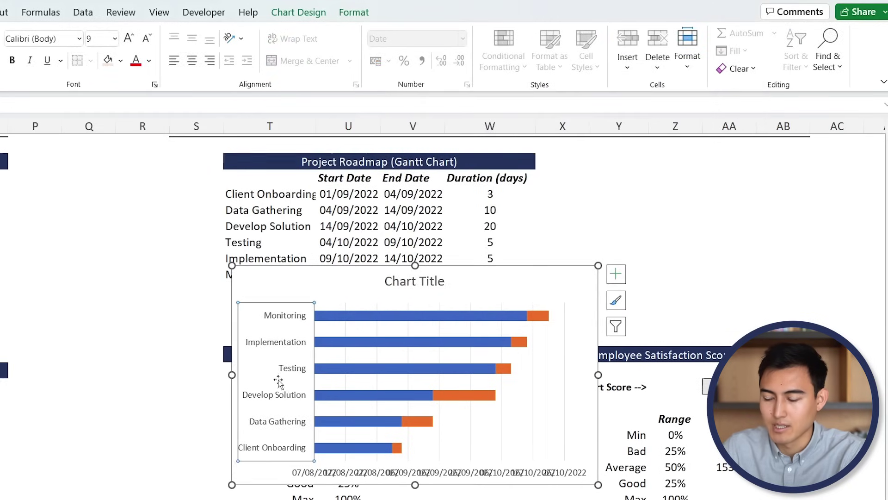
Step: Set the start date series bars to No Fill so only the duration bars show
{"action": "left_click", "coordinate": [383, 313]}
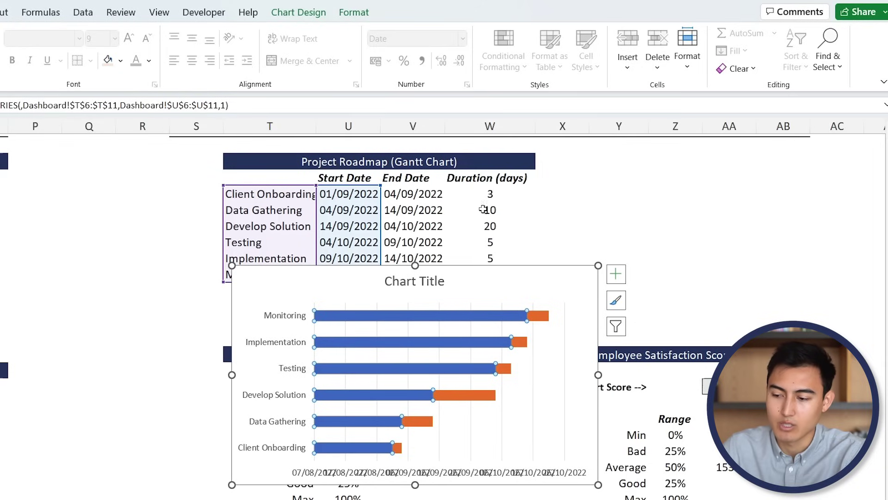
{"action": "right_click", "coordinate": [360, 315]}
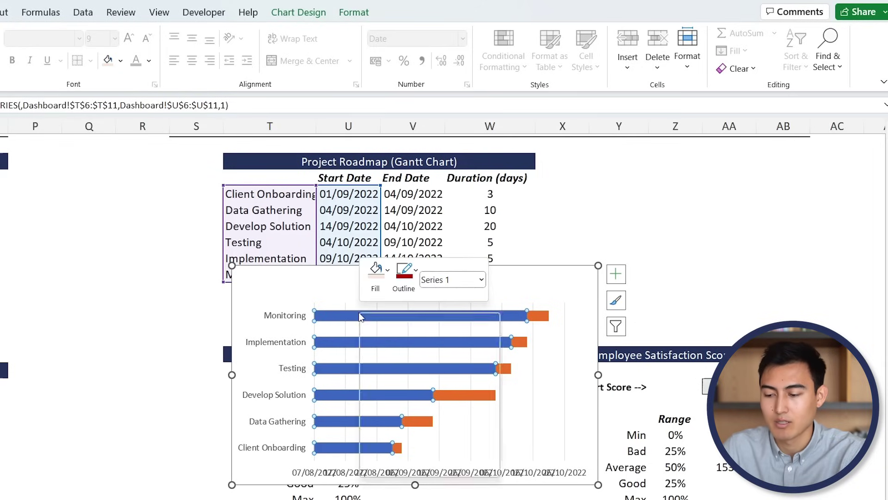
{"action": "left_click", "coordinate": [388, 271]}
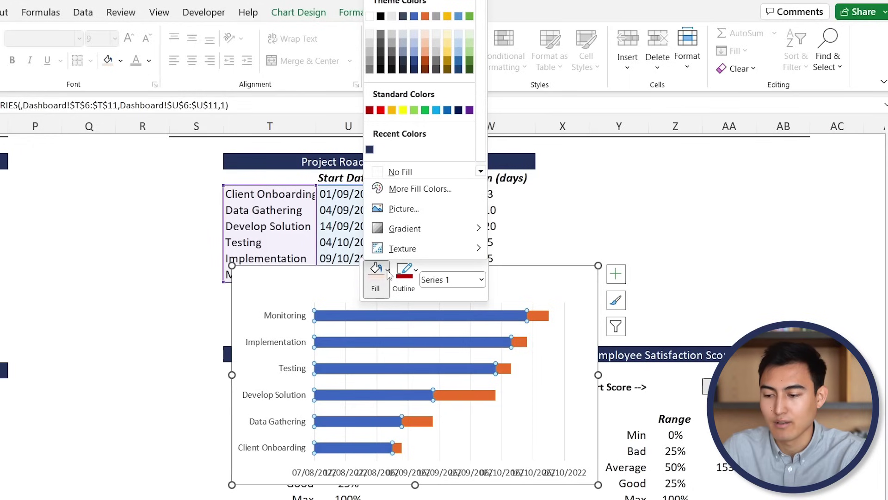
{"action": "left_click", "coordinate": [397, 173]}
{"action": "key", "text": "Escape"}
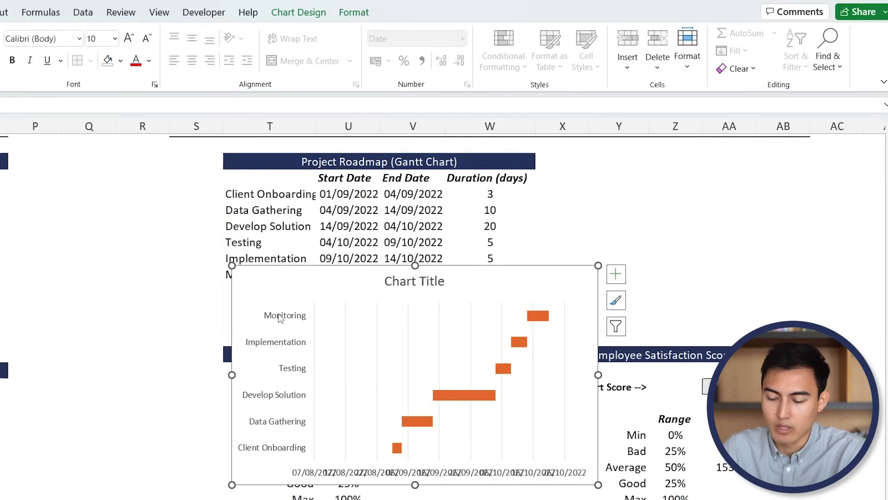
Step: Format the vertical task axis to list its categories in reverse order
{"action": "left_click", "coordinate": [283, 455]}
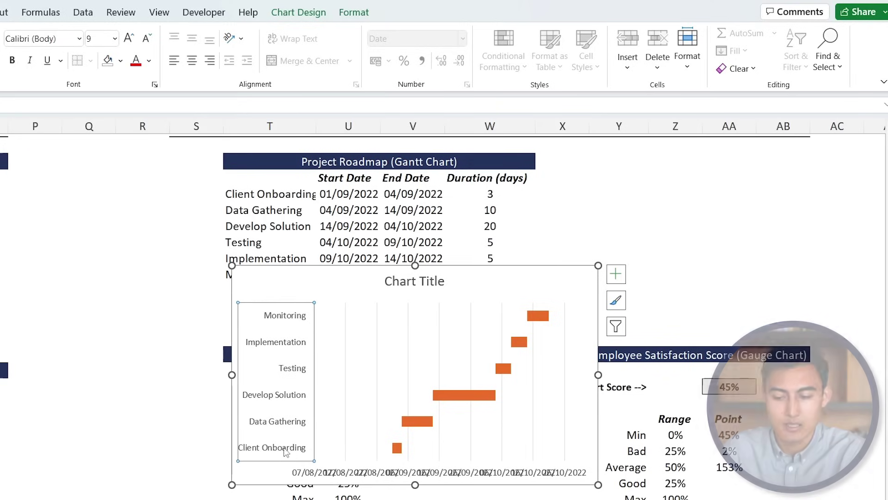
{"action": "right_click", "coordinate": [283, 449]}
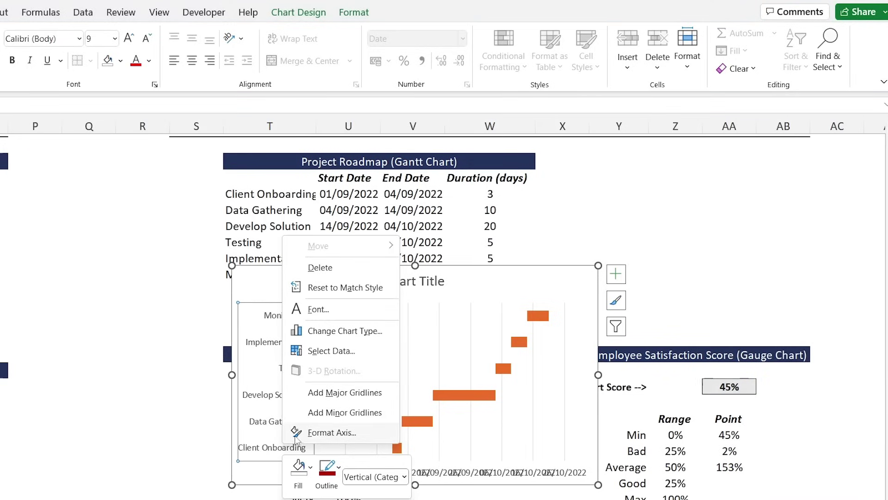
{"action": "left_click", "coordinate": [309, 433]}
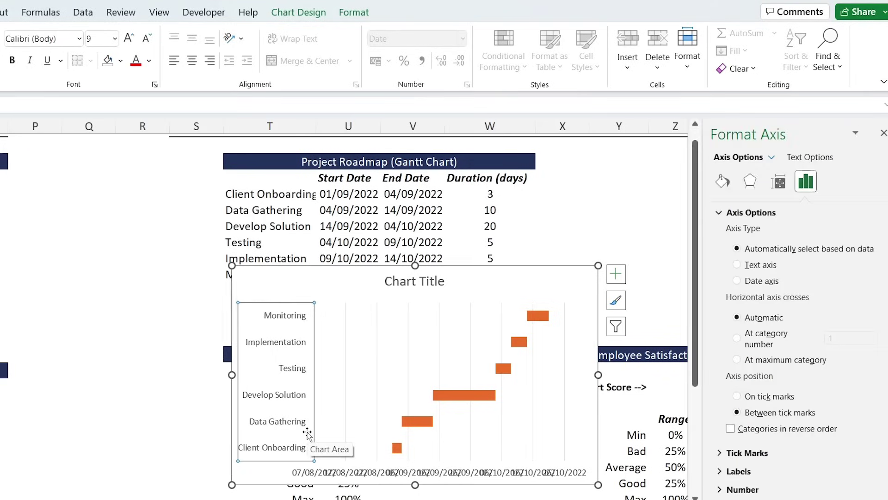
{"action": "left_click", "coordinate": [763, 430]}
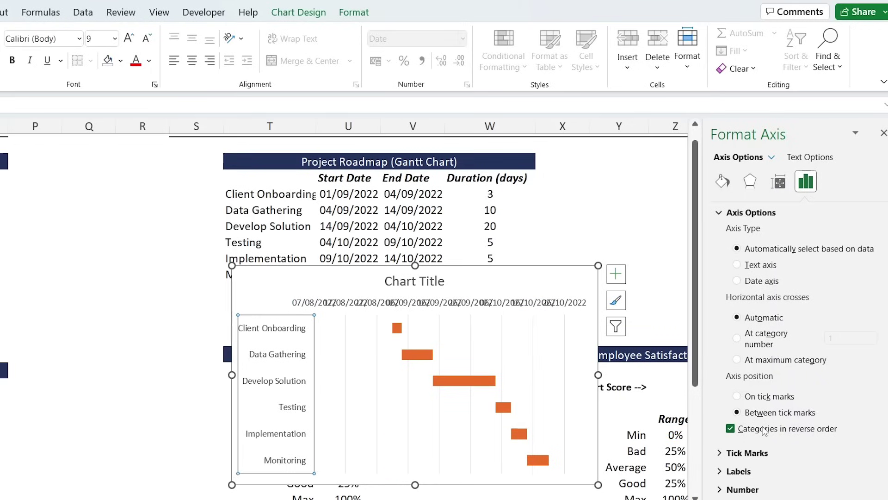
Step: Delete the Gantt chart's title and open the axis formatting options for its horizontal date axis
{"action": "left_click", "coordinate": [416, 278]}
{"action": "key", "text": "Delete"}
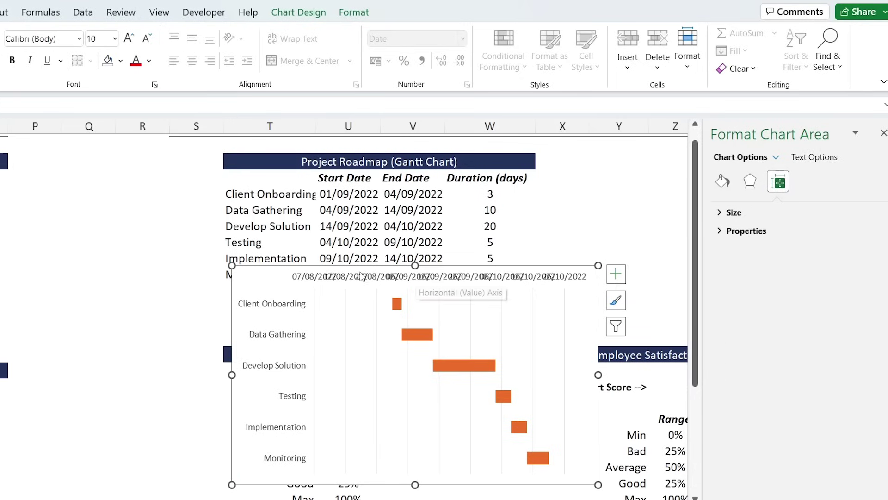
{"action": "left_click", "coordinate": [361, 277]}
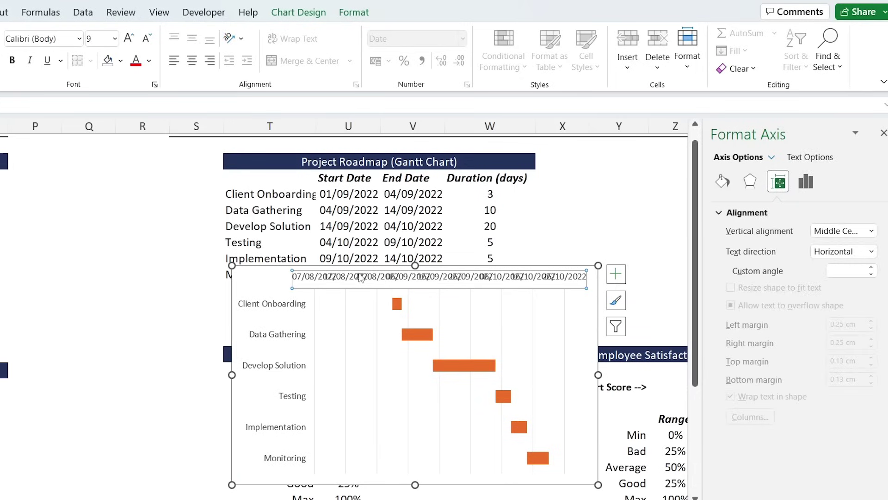
{"action": "right_click", "coordinate": [361, 277]}
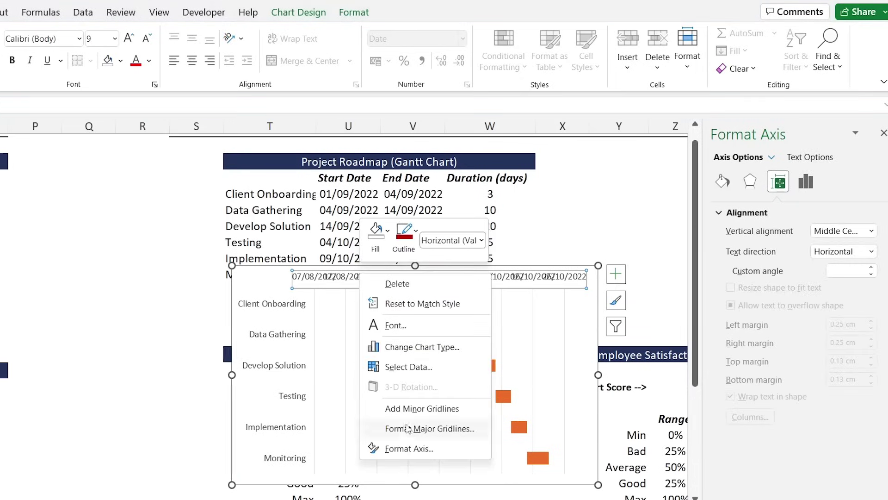
{"action": "left_click", "coordinate": [409, 449]}
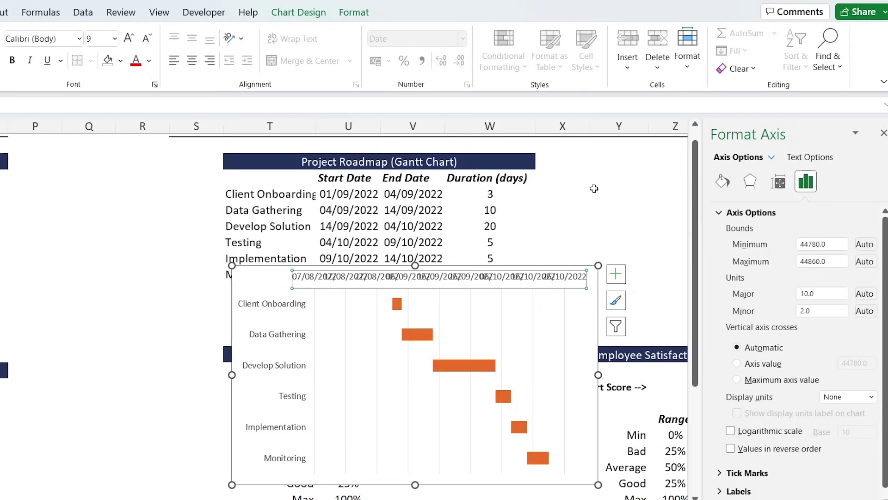
Step: Move the chart clear of the roadmap dates and link cell U13 to the Client Onboarding start date in U6
{"action": "left_click_drag", "start_coordinate": [589, 266], "coordinate": [272, 220]}
{"action": "left_click", "coordinate": [378, 303]}
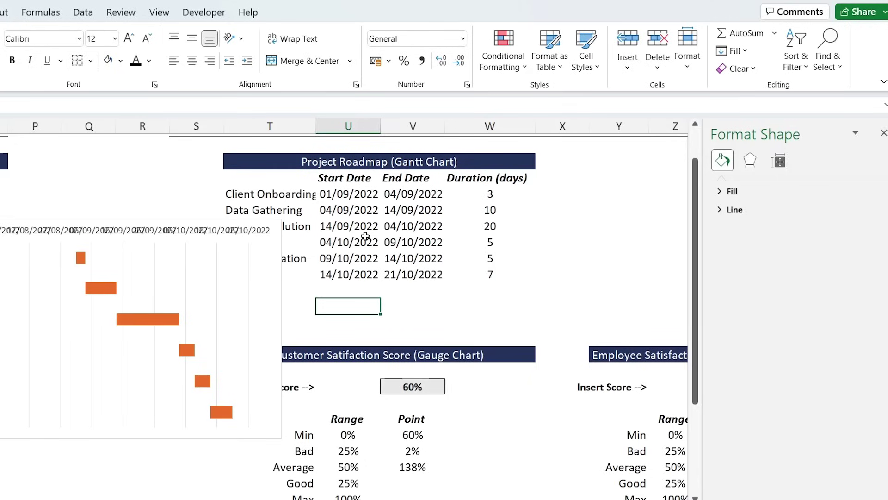
{"action": "type", "text": "="}
{"action": "left_click", "coordinate": [364, 193]}
{"action": "key", "text": "Return"}
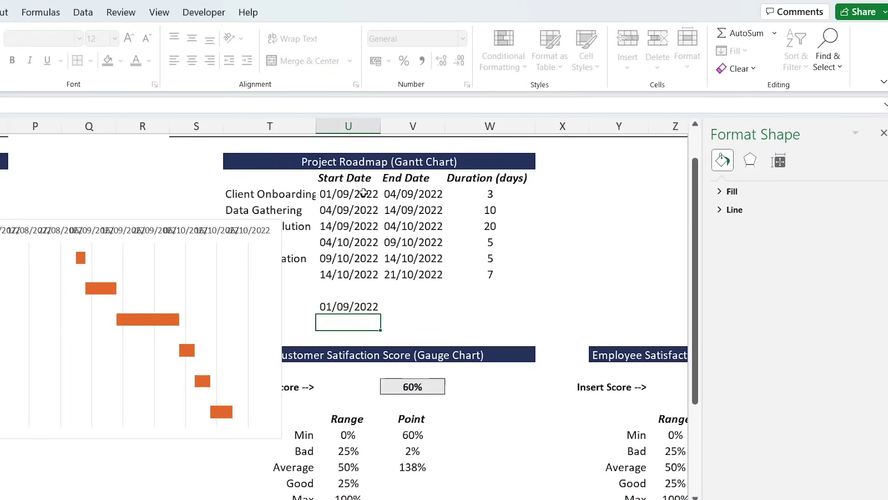
Step: Link cell V13 to the Monitoring end date in V11
{"action": "key", "text": "Up"}
{"action": "key", "text": "Right"}
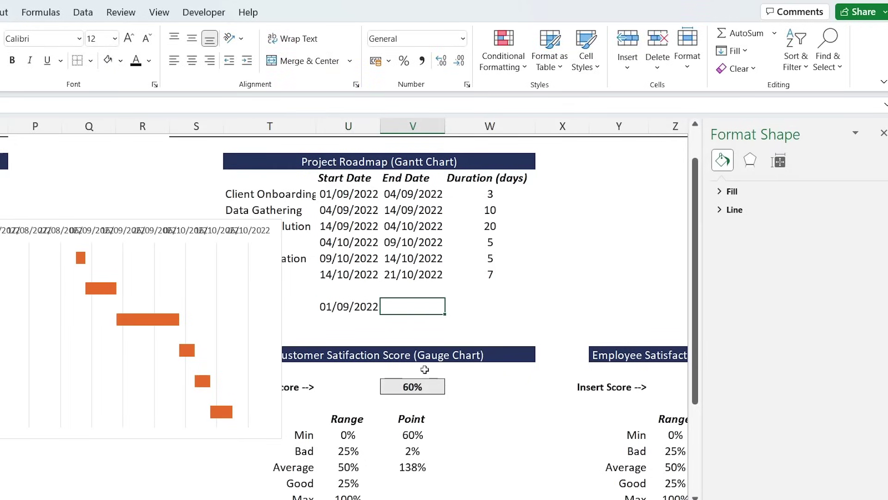
{"action": "type", "text": "="}
{"action": "left_click", "coordinate": [421, 275]}
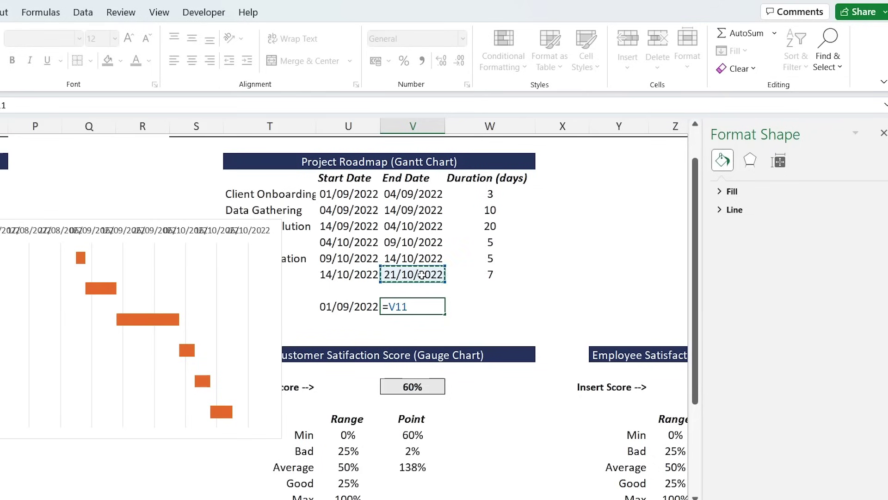
{"action": "key", "text": "Return"}
Step: Change the format of the linked dates in U13:V13 to Number
{"action": "key", "text": "Left"}
{"action": "key", "text": "Up"}
{"action": "key", "text": "shift+Right"}
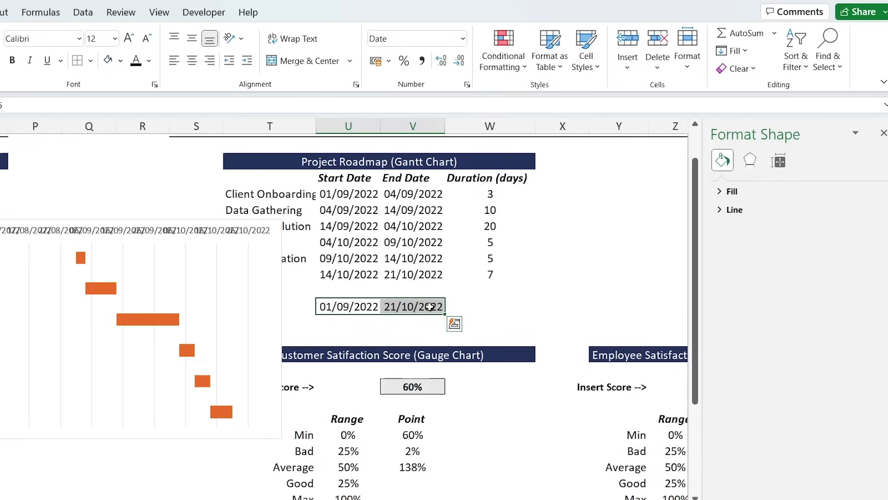
{"action": "key", "text": "ctrl+1"}
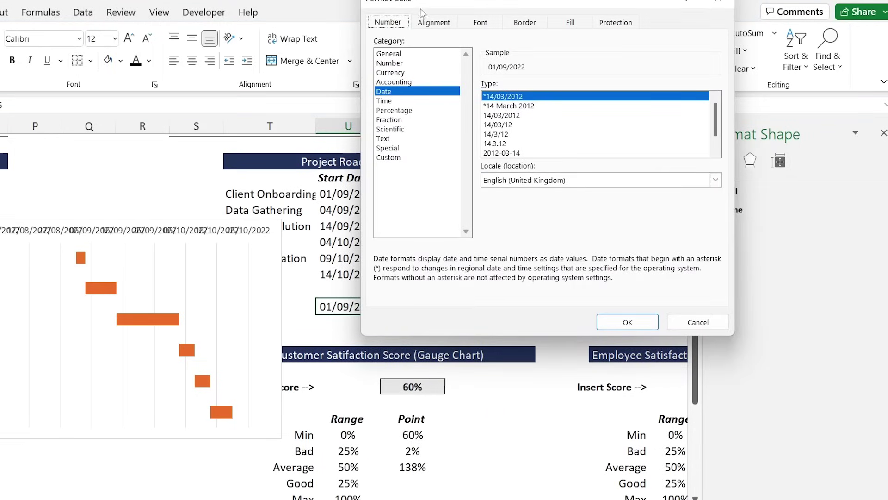
{"action": "left_click", "coordinate": [400, 64]}
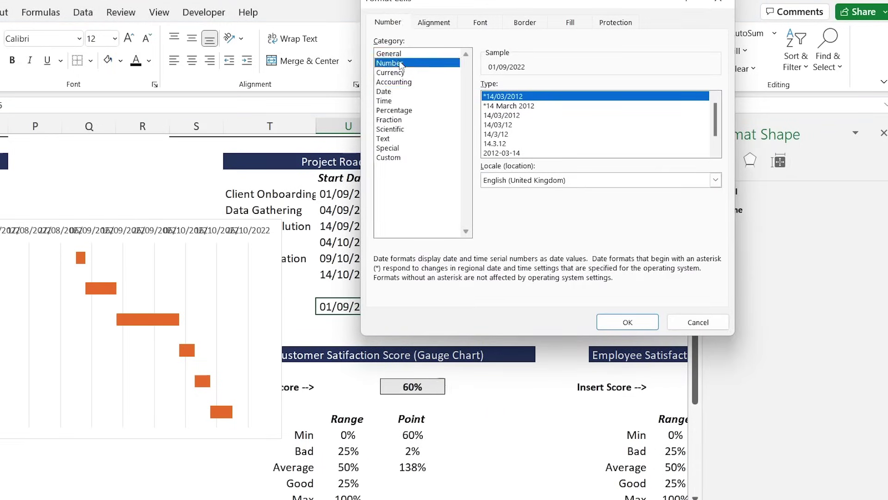
{"action": "left_click", "coordinate": [627, 322]}
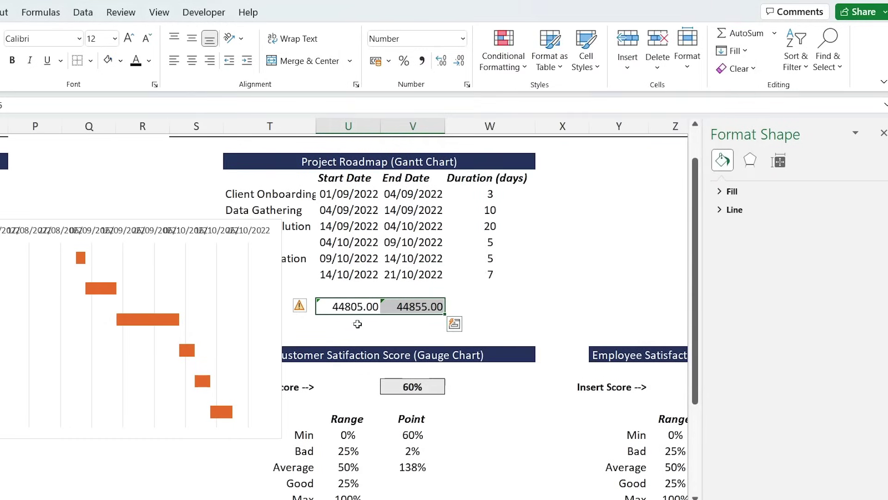
Step: Set the chart's date axis bounds to a minimum of 44805 and a maximum of 44855
{"action": "double_click", "coordinate": [130, 232]}
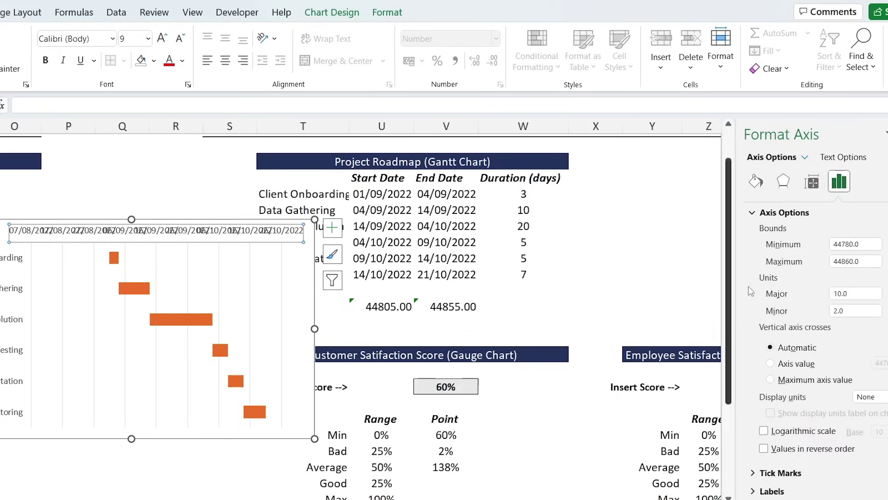
{"action": "left_click", "coordinate": [869, 245]}
{"action": "double_click", "coordinate": [869, 245]}
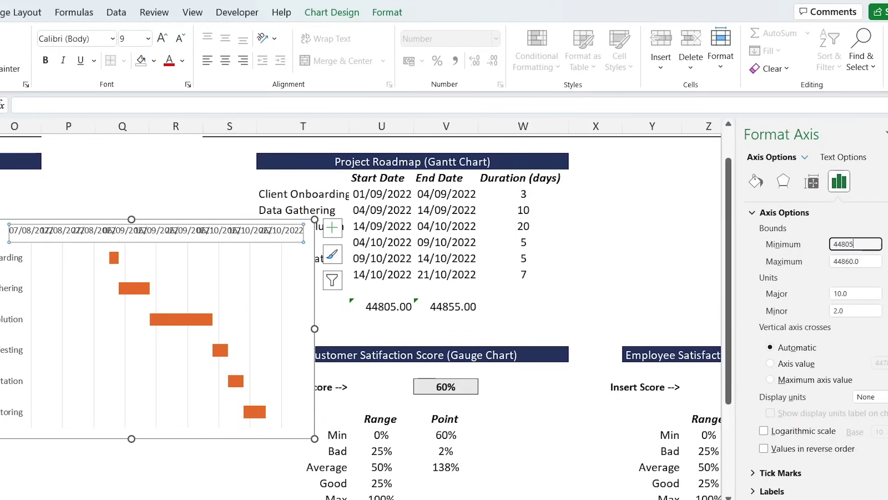
{"action": "key", "text": "Return"}
{"action": "key", "text": "Tab"}
{"action": "type", "text": "4"}
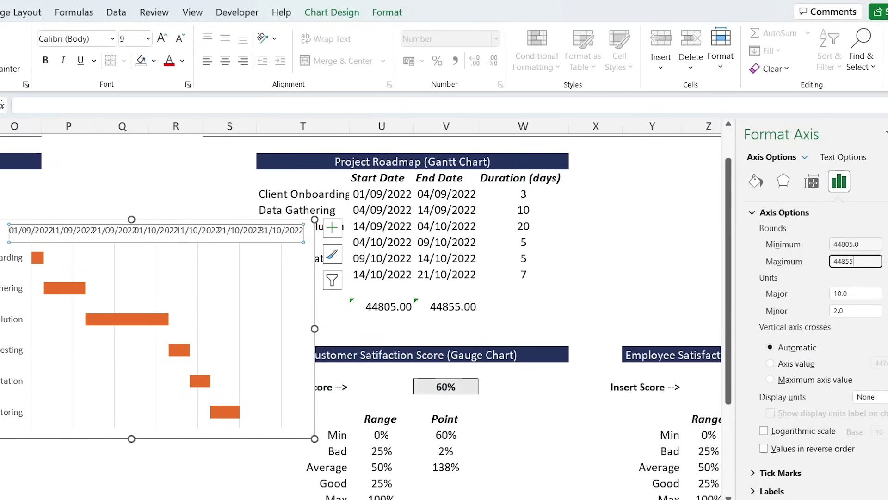
{"action": "key", "text": "Return"}
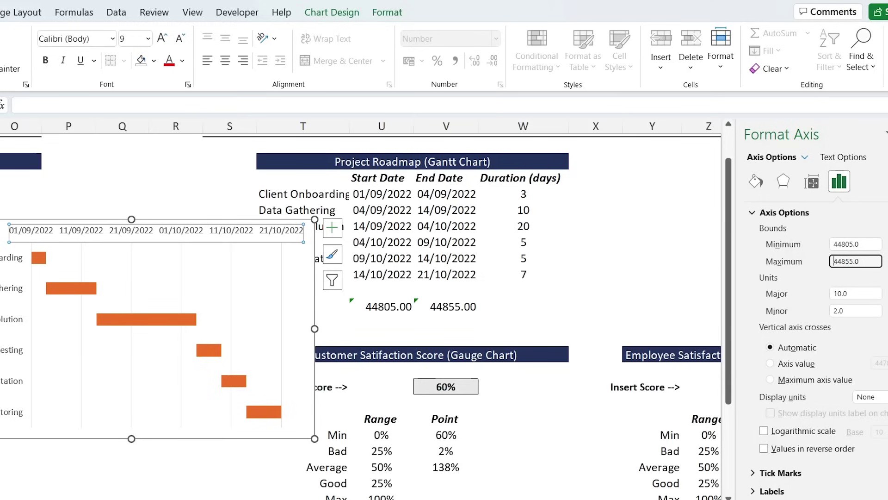
Step: Move the Gantt chart beneath the dashboard's Project Roadmap header and resize it to fill columns B to O down to the next section
{"action": "left_click_drag", "start_coordinate": [69, 431], "coordinate": [14, 395]}
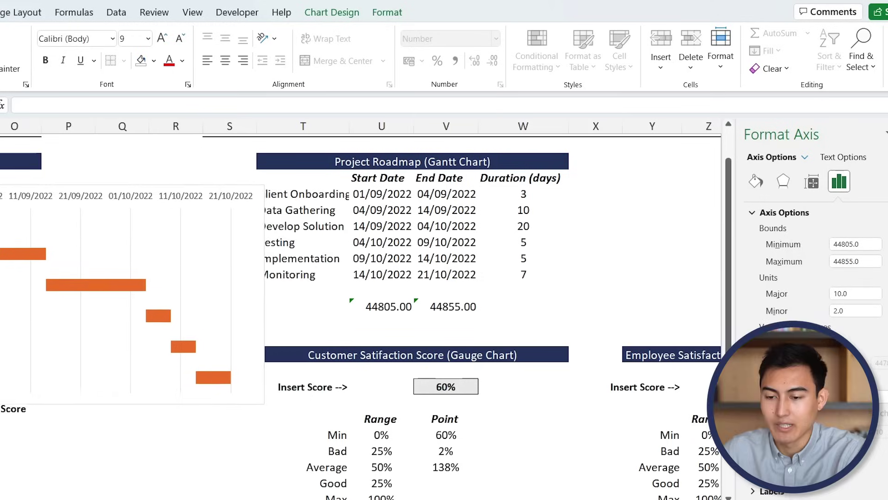
{"action": "scroll", "coordinate": [214, 208], "scroll_direction": "left", "scroll_amount": 10}
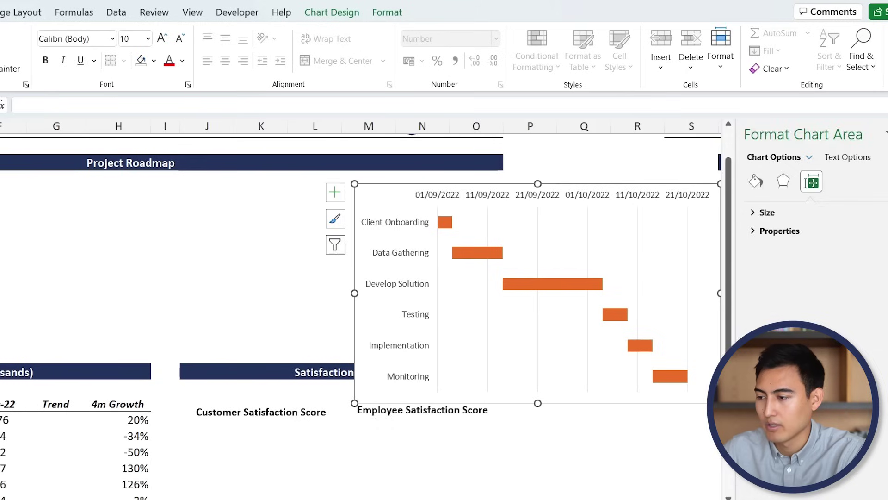
{"action": "mouse_move", "coordinate": [362, 192]}
{"action": "left_mouse_down"}
{"action": "mouse_move", "coordinate": [59, 209]}
{"action": "mouse_move", "coordinate": [52, 166]}
{"action": "left_mouse_up"}
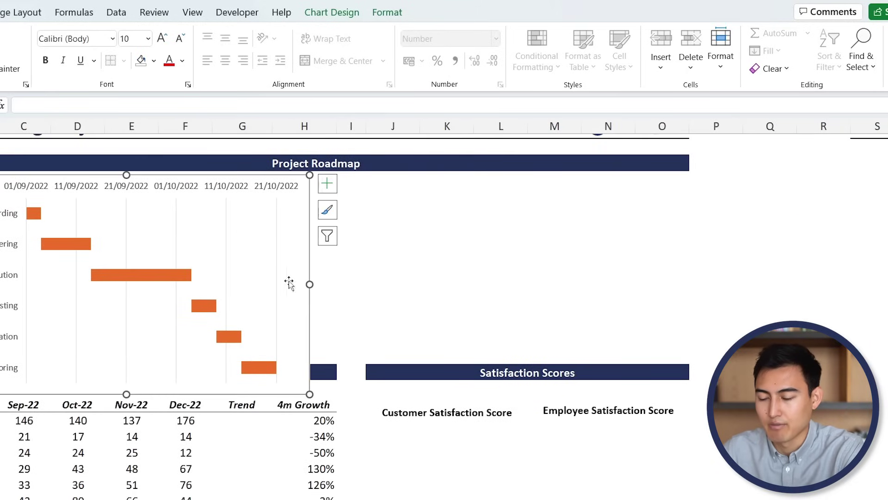
{"action": "left_click_drag", "start_coordinate": [313, 282], "coordinate": [688, 283]}
{"action": "left_click_drag", "start_coordinate": [312, 393], "coordinate": [312, 362]}
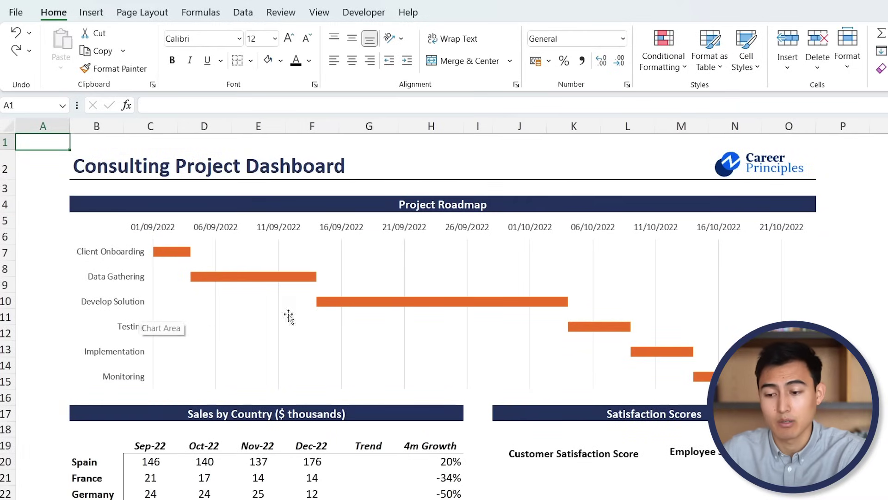
Step: Add data labels to the duration bars of the Gantt chart
{"action": "left_click", "coordinate": [415, 302]}
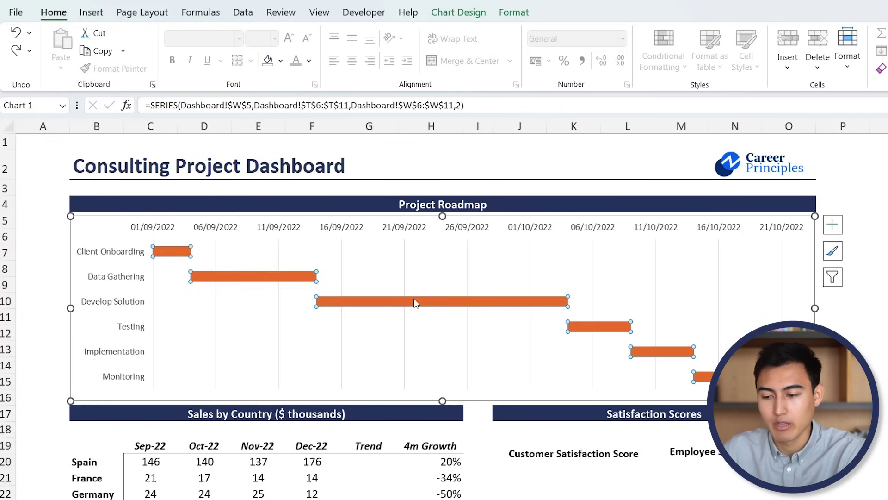
{"action": "right_click", "coordinate": [415, 302]}
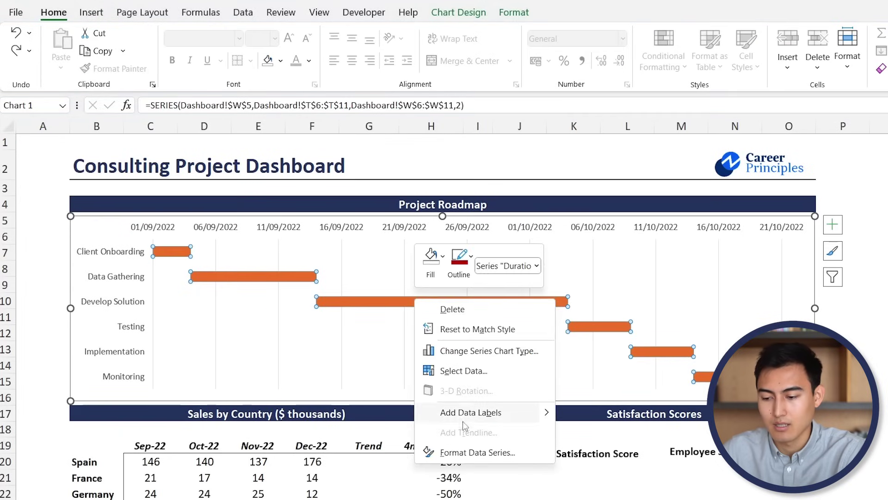
{"action": "key", "text": "Escape"}
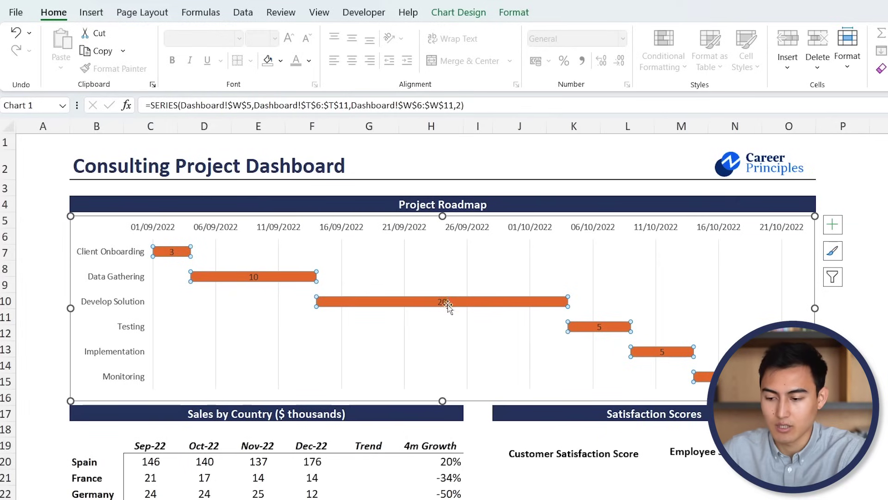
{"action": "left_click", "coordinate": [825, 299]}
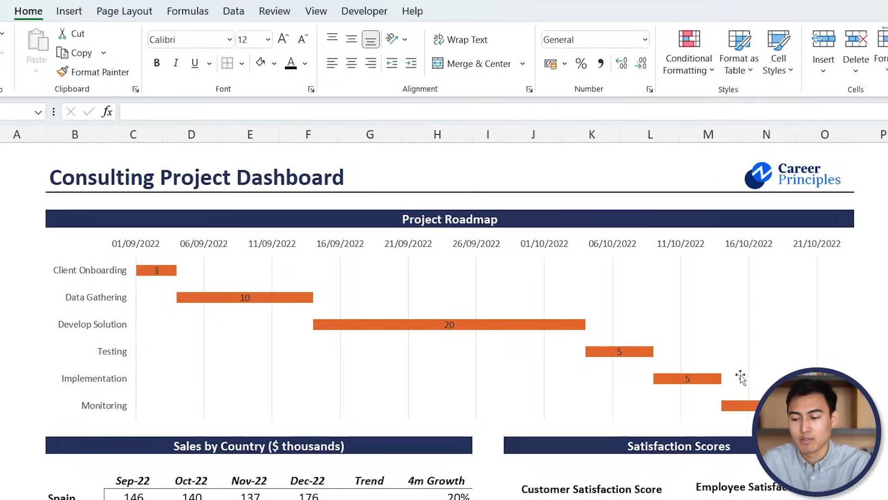
Step: Insert a line sparkline in Spain's Trend cell G20 of the Sales by Country table, using data range C20:F20
{"action": "scroll", "coordinate": [576, 399], "scroll_direction": "down", "scroll_amount": 5}
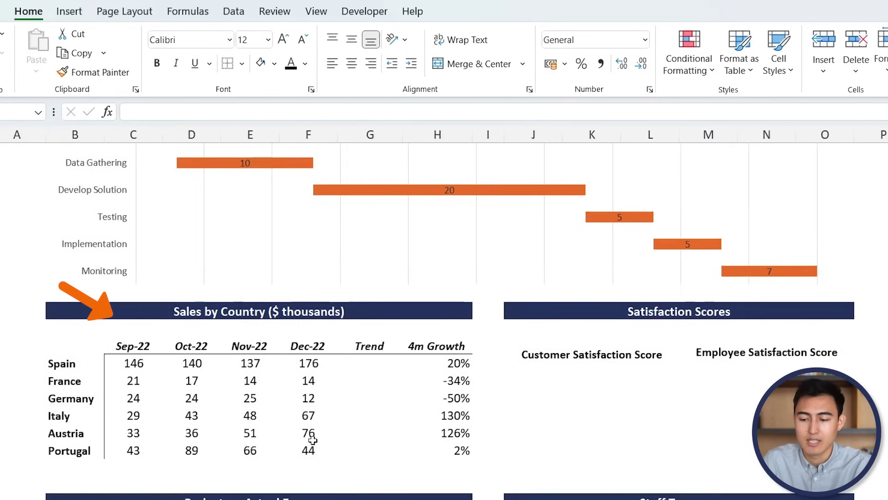
{"action": "left_click", "coordinate": [67, 363]}
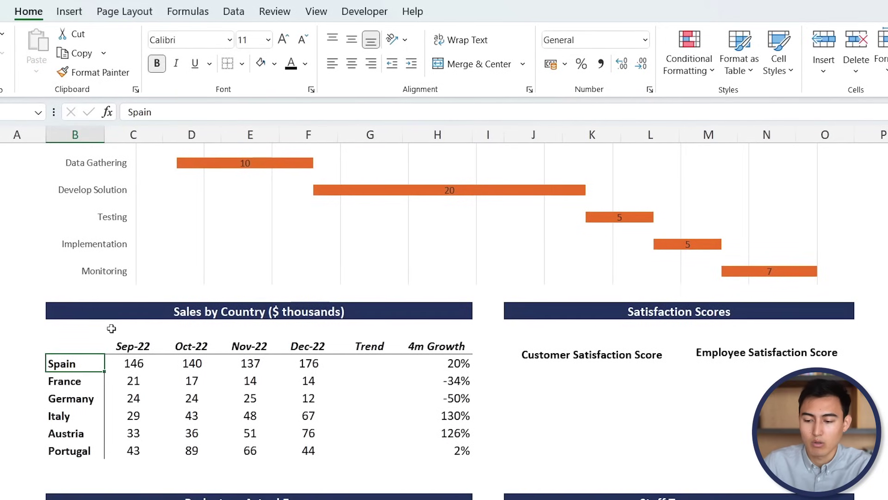
{"action": "key", "text": "shift+Down"}
{"action": "key", "text": "shift+Down"}
{"action": "key", "text": "shift+Down"}
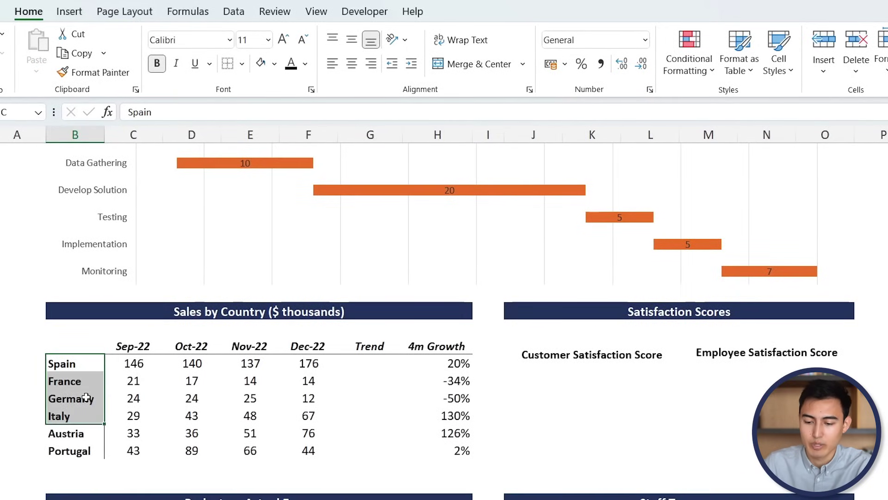
{"action": "key", "text": "Right"}
{"action": "key", "text": "Right"}
{"action": "key", "text": "Right"}
{"action": "key", "text": "Right"}
{"action": "key", "text": "Right"}
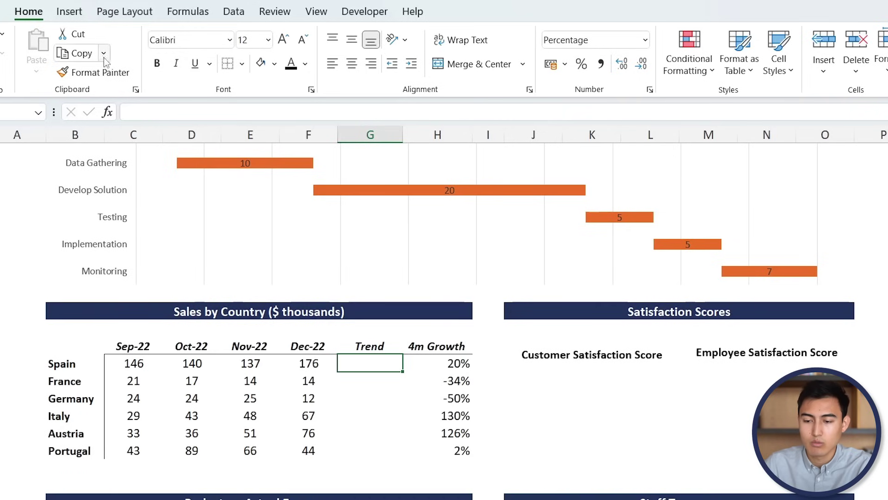
{"action": "left_click", "coordinate": [78, 12]}
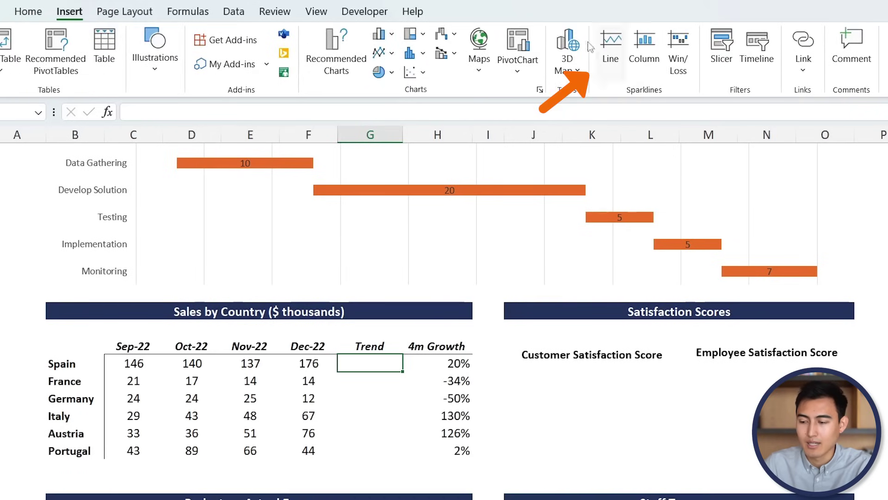
{"action": "left_click", "coordinate": [613, 45]}
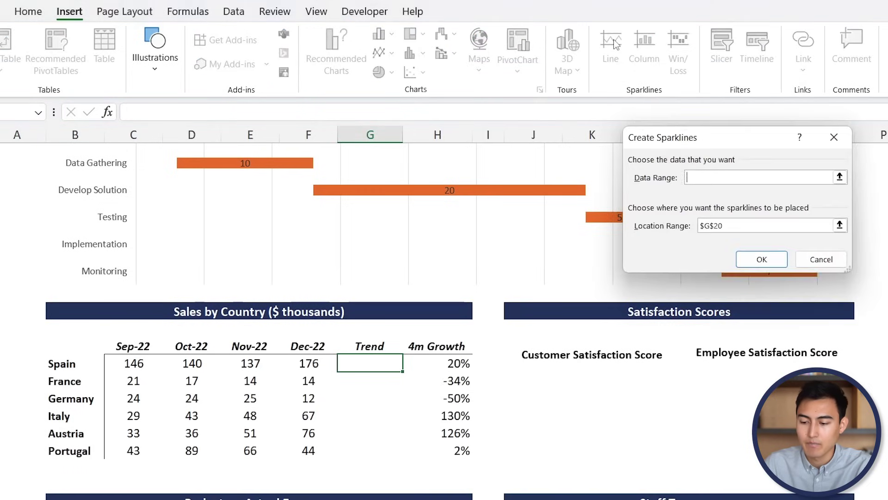
{"action": "left_click_drag", "start_coordinate": [719, 139], "coordinate": [577, 294]}
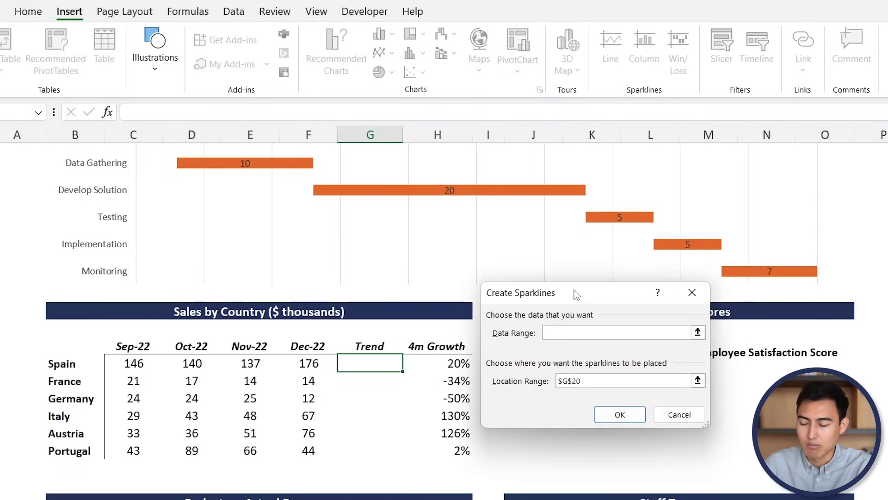
{"action": "left_click", "coordinate": [135, 364]}
{"action": "key", "text": "ctrl+shift+Right"}
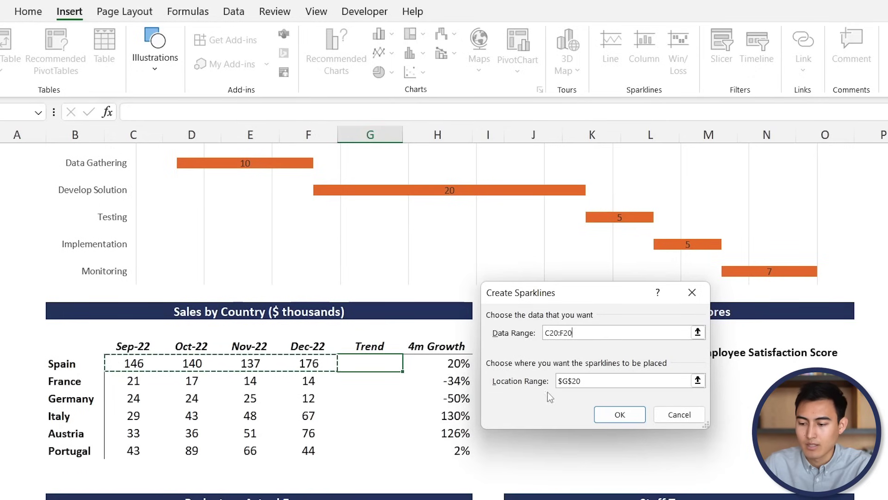
{"action": "left_click", "coordinate": [620, 414]}
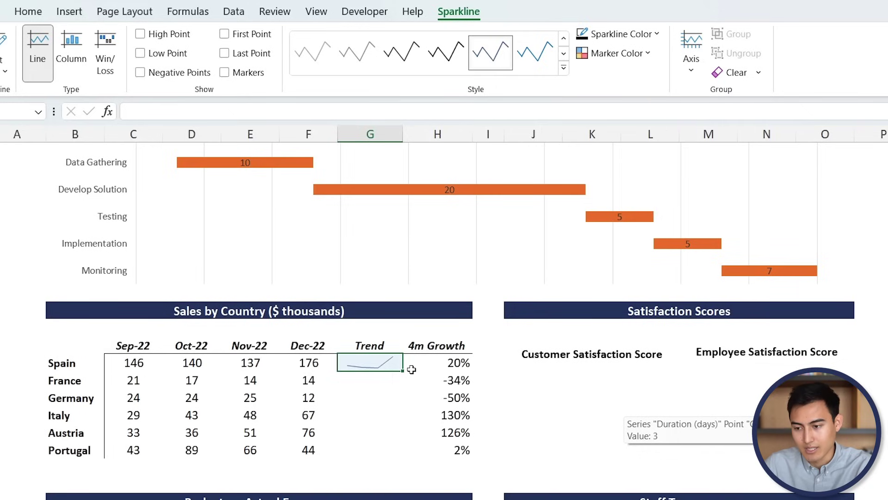
Step: Set the line weight of Spain's Trend sparkline to 1½ pt
{"action": "left_click", "coordinate": [656, 37]}
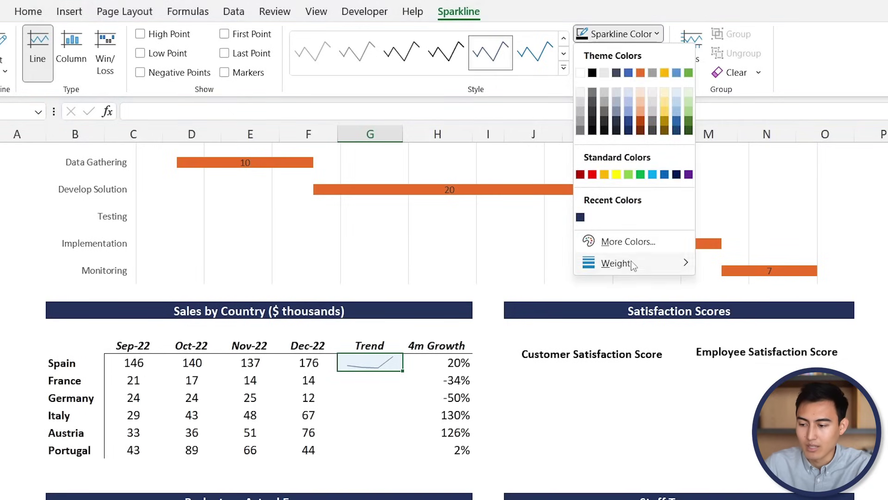
{"action": "mouse_move", "coordinate": [631, 264]}
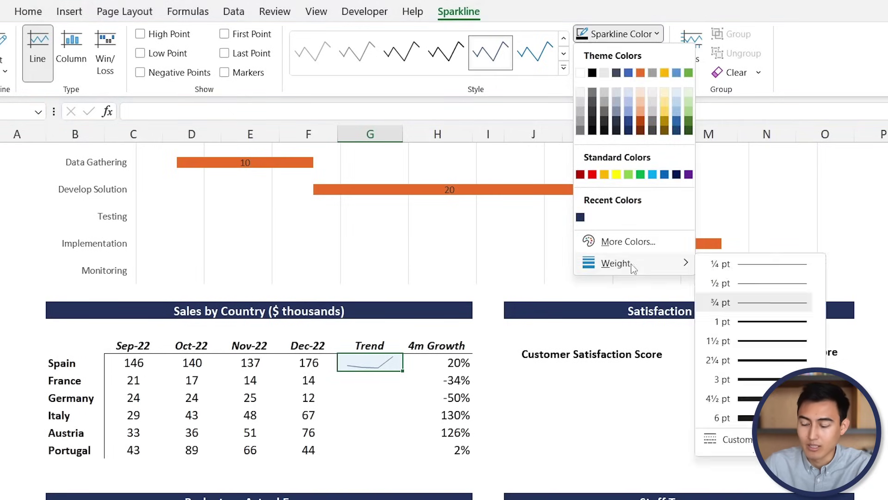
{"action": "left_click", "coordinate": [772, 344]}
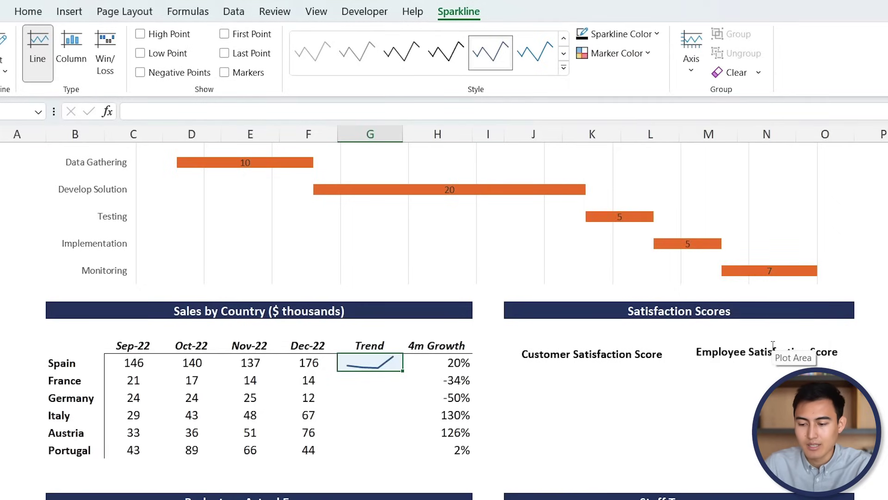
Step: Fill Spain's Trend sparkline down through the Portugal row, covering G20:G25
{"action": "key", "text": "shift+Down"}
{"action": "key", "text": "shift+Down"}
{"action": "key", "text": "shift+Down"}
{"action": "key", "text": "shift+Down"}
{"action": "key", "text": "shift+Down"}
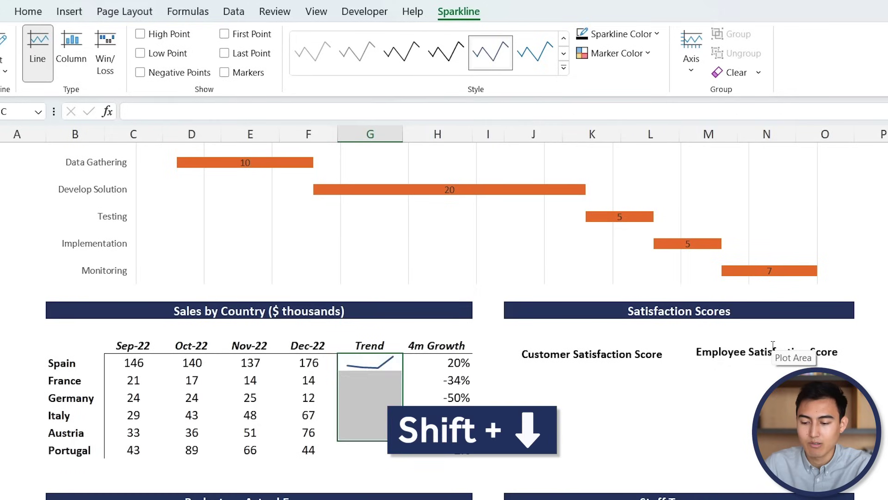
{"action": "key", "text": "ctrl+d"}
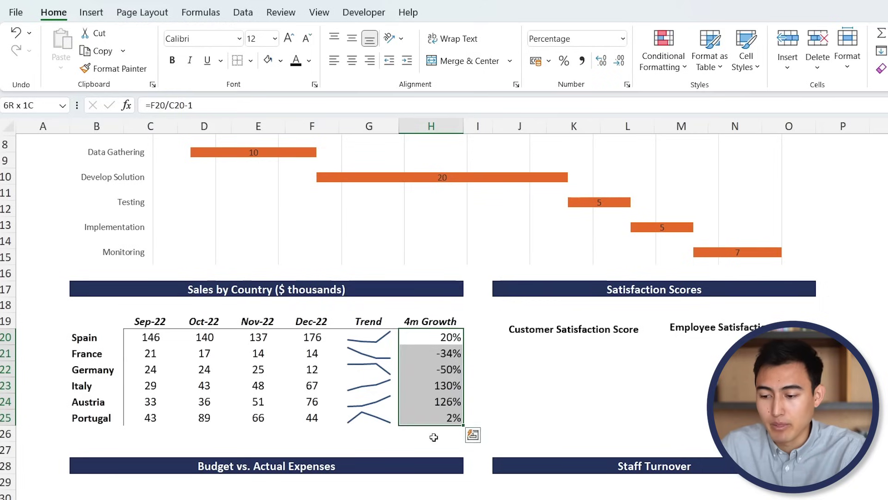
Step: Apply the three-flags icon set as conditional formatting to the 4m Growth values in H20:H25
{"action": "key", "text": "Up"}
{"action": "key", "text": "Down"}
{"action": "key", "text": "Down"}
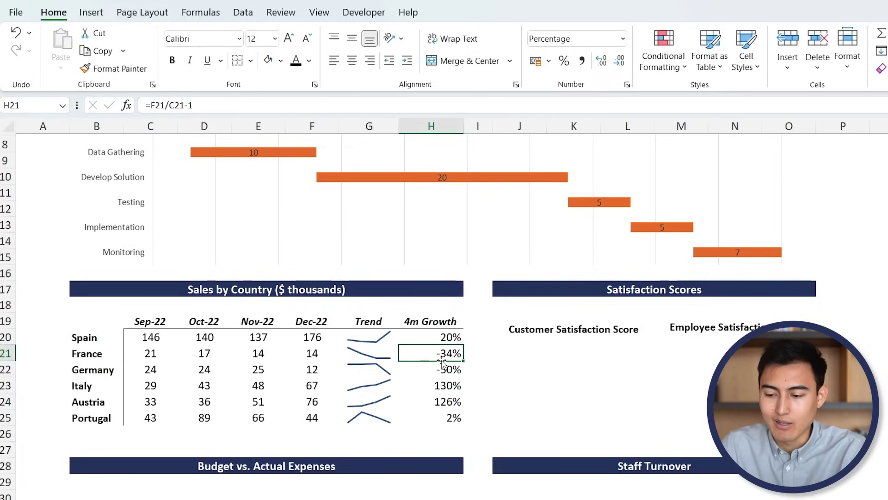
{"action": "key", "text": "Up"}
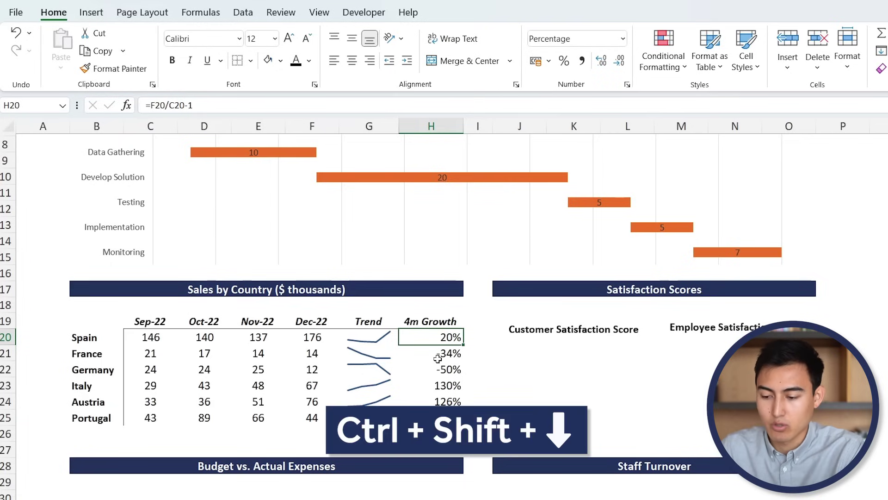
{"action": "key", "text": "ctrl+shift+Down"}
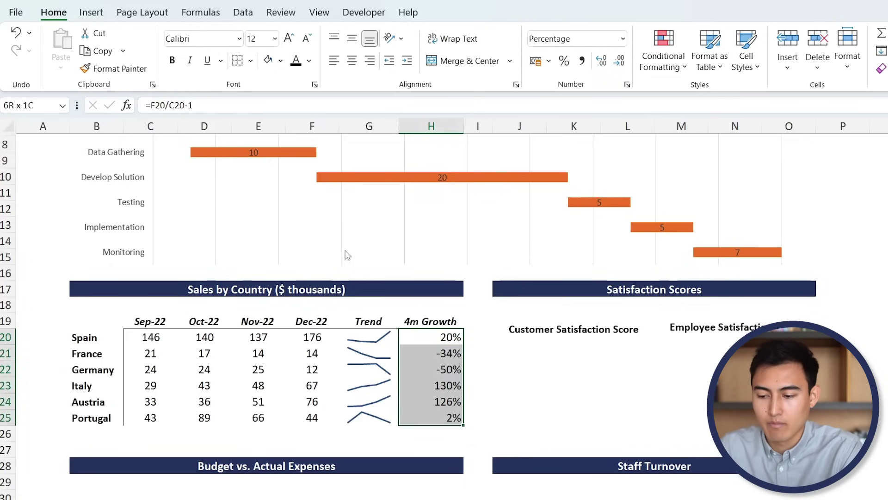
{"action": "left_click", "coordinate": [669, 66]}
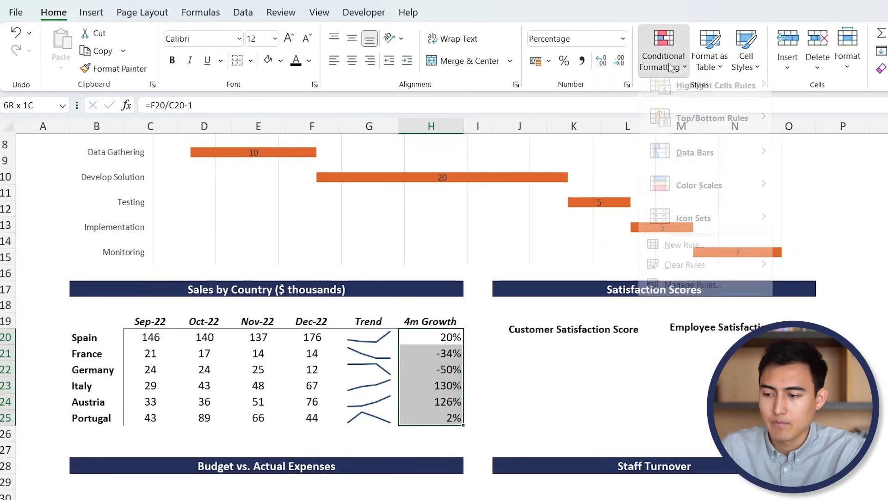
{"action": "mouse_move", "coordinate": [684, 227]}
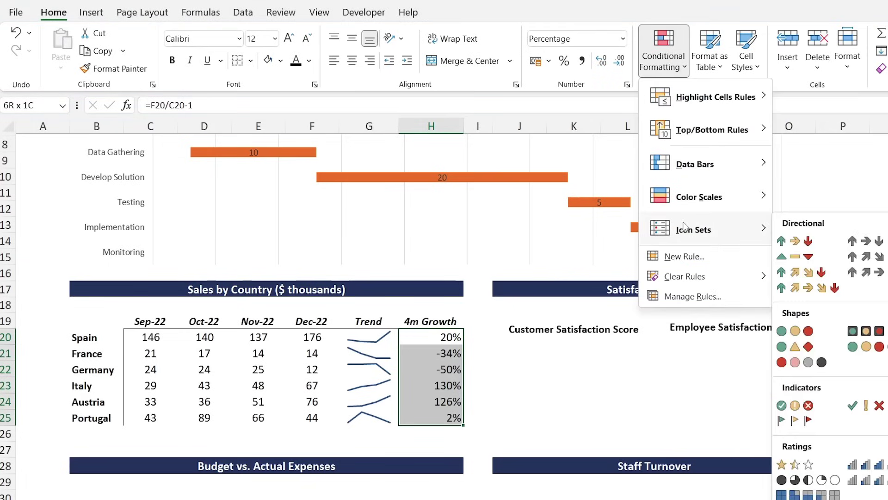
{"action": "left_click", "coordinate": [800, 423]}
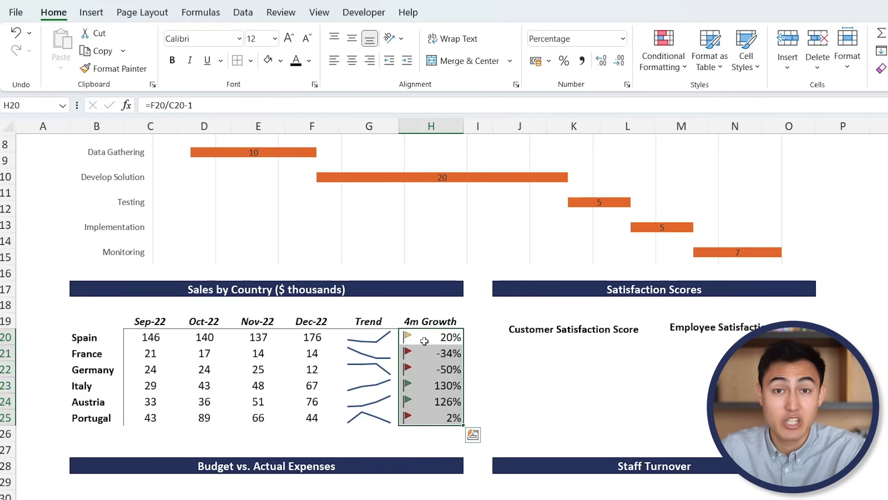
Step: Edit the flag icon rule so the green flag applies when the value is > 0, with type Number
{"action": "left_click", "coordinate": [665, 67]}
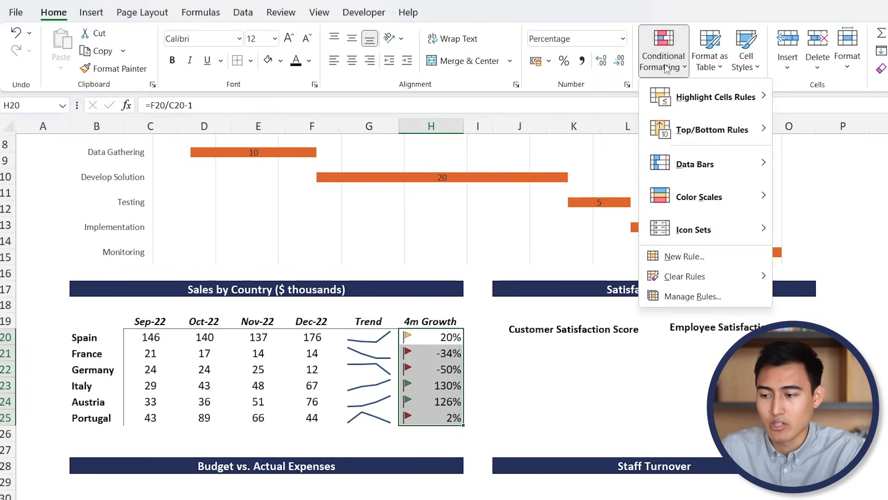
{"action": "left_click", "coordinate": [689, 298]}
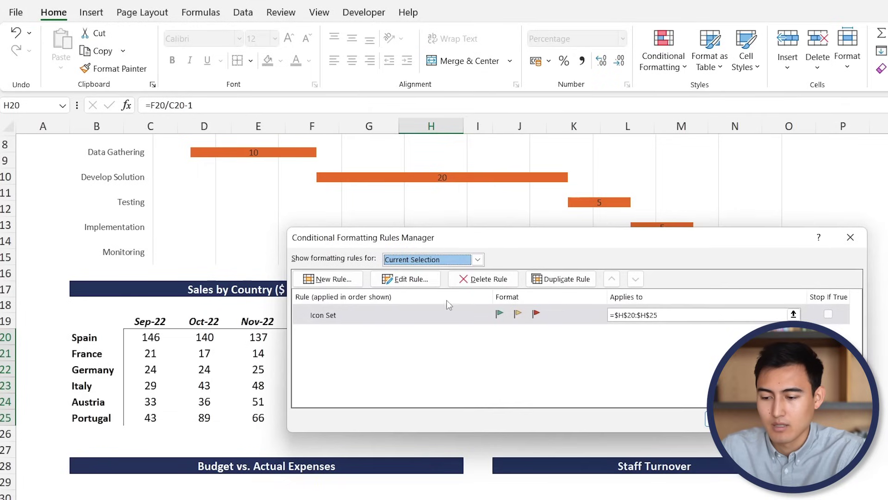
{"action": "left_click", "coordinate": [422, 278]}
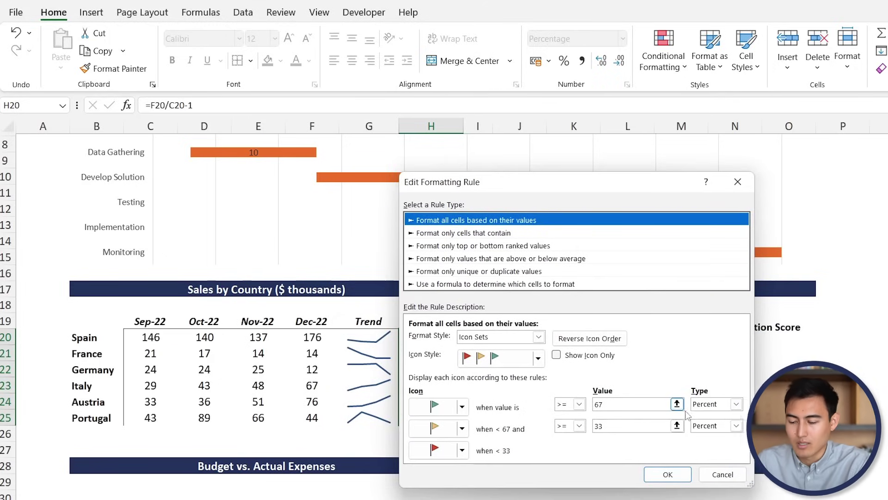
{"action": "left_click", "coordinate": [736, 405]}
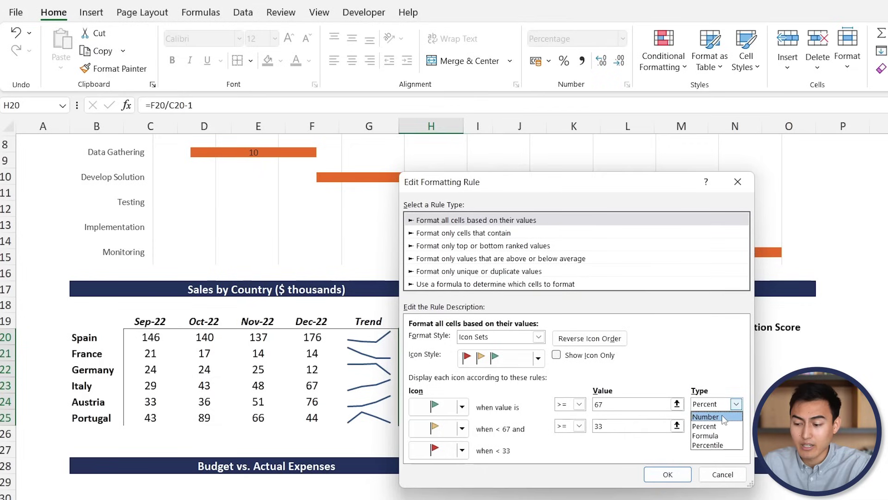
{"action": "left_click", "coordinate": [724, 417]}
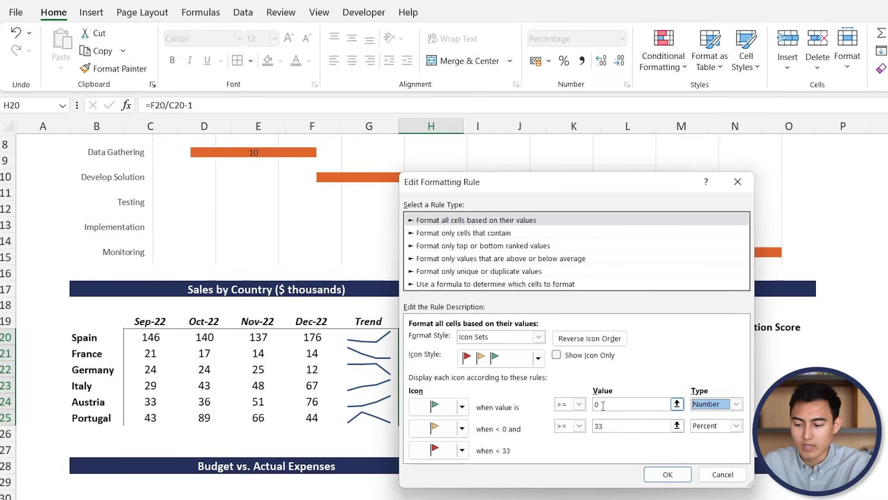
{"action": "left_click", "coordinate": [579, 404]}
Step: Set the yellow flag's threshold to >= 0 with type Number, and apply the edited icon set rule
{"action": "left_click", "coordinate": [578, 426]}
{"action": "left_click", "coordinate": [578, 425]}
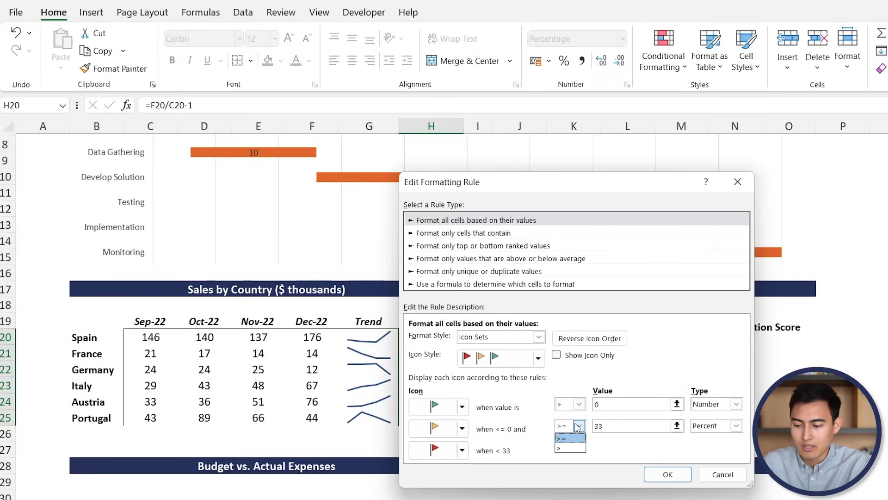
{"action": "left_click", "coordinate": [537, 411]}
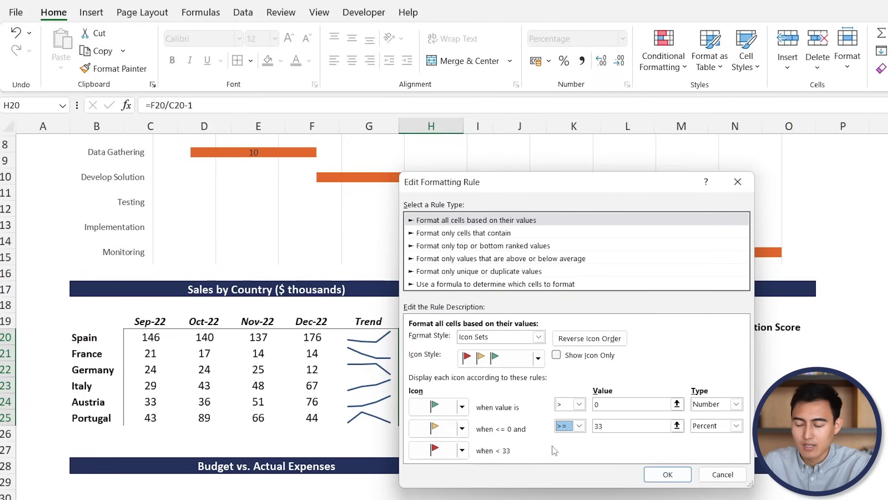
{"action": "left_click", "coordinate": [629, 423]}
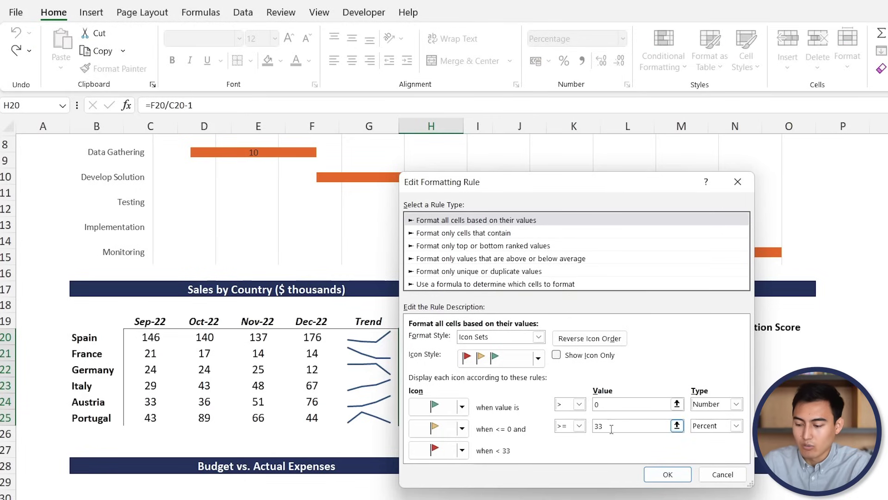
{"action": "left_click", "coordinate": [736, 425]}
{"action": "left_click", "coordinate": [730, 438]}
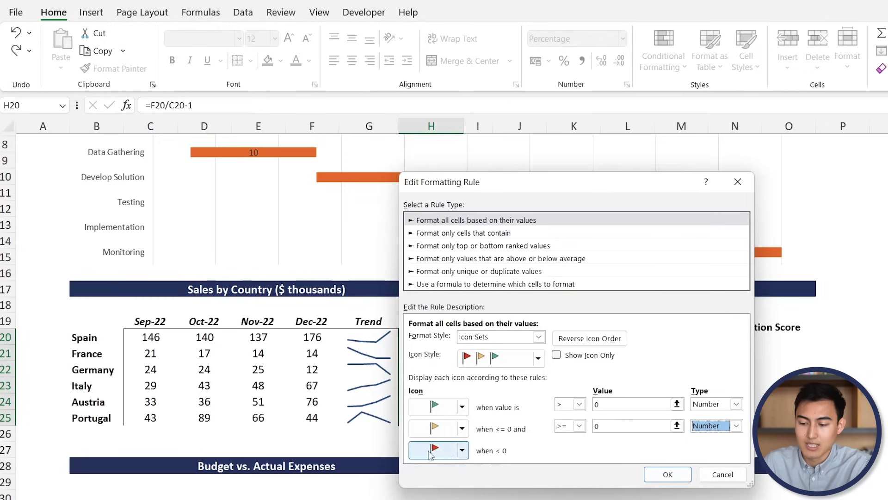
{"action": "left_click", "coordinate": [668, 474]}
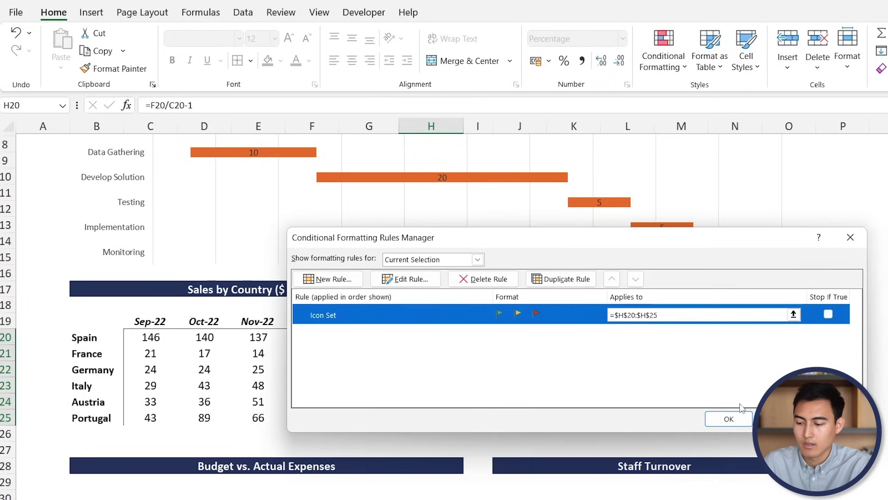
{"action": "left_click", "coordinate": [739, 418]}
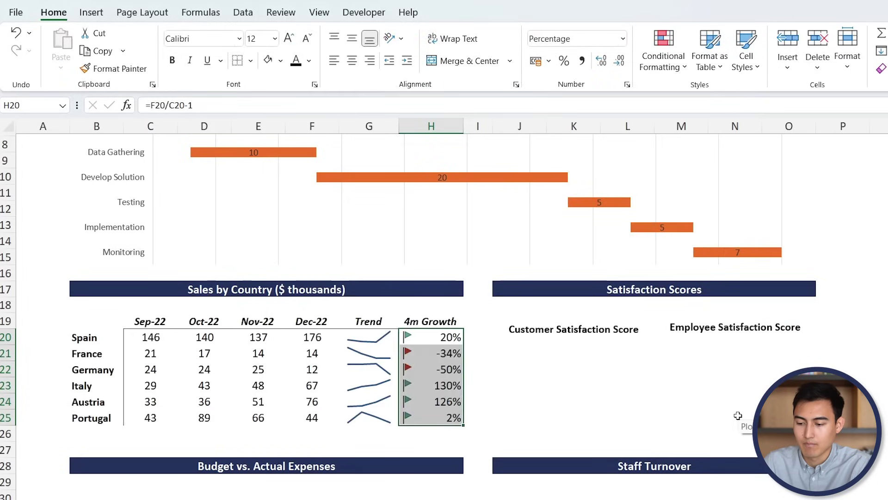
Step: Test the flag rule by entering 0 in Portugal's 4m Growth cell H25, and undo the entry
{"action": "left_click", "coordinate": [432, 417]}
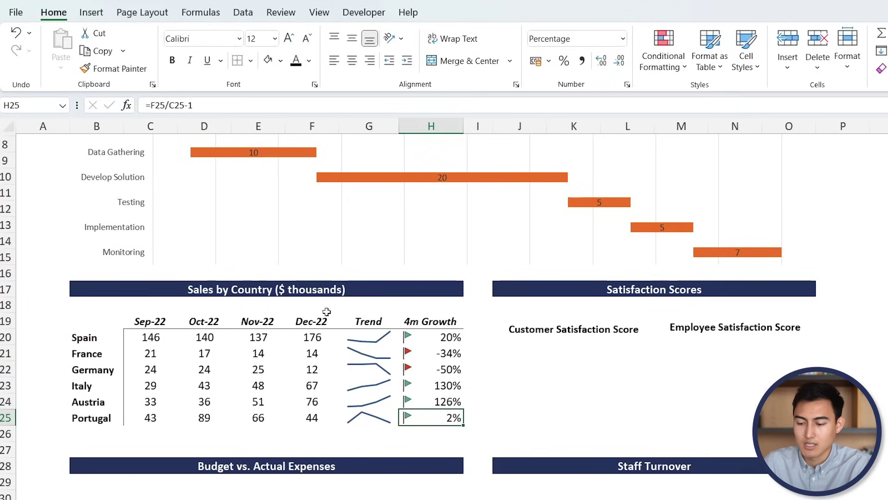
{"action": "type", "text": "0"}
{"action": "key", "text": "Return"}
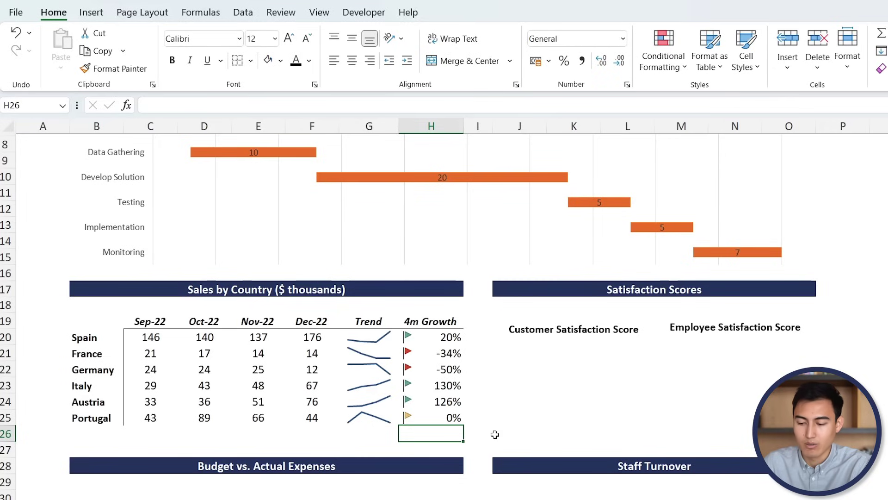
{"action": "key", "text": "ctrl+z"}
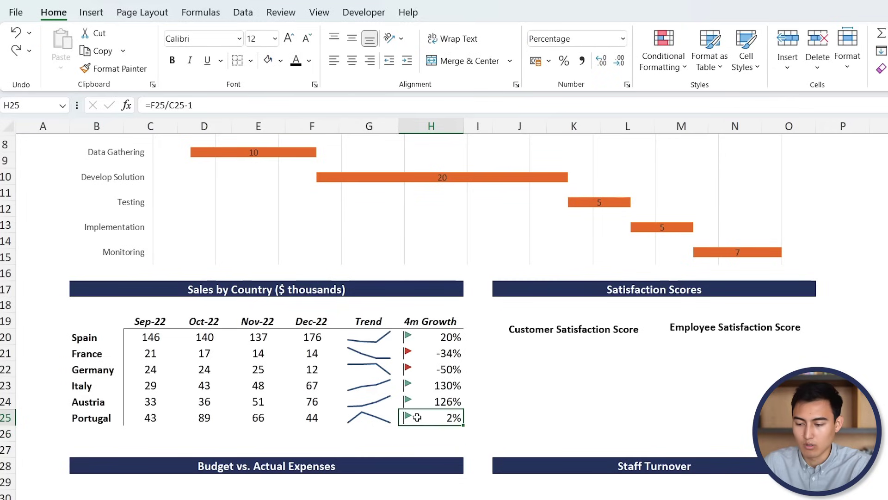
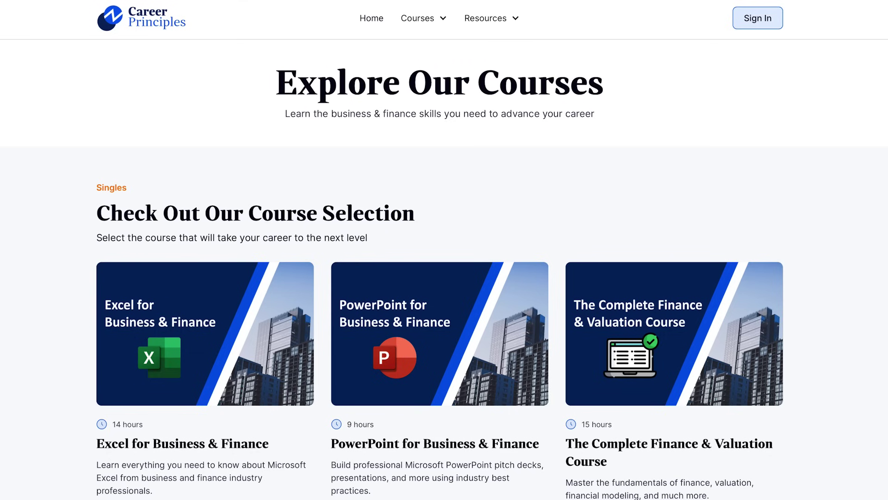
{"action": "scroll", "coordinate": [444, 250], "scroll_direction": "down", "scroll_amount": 5}
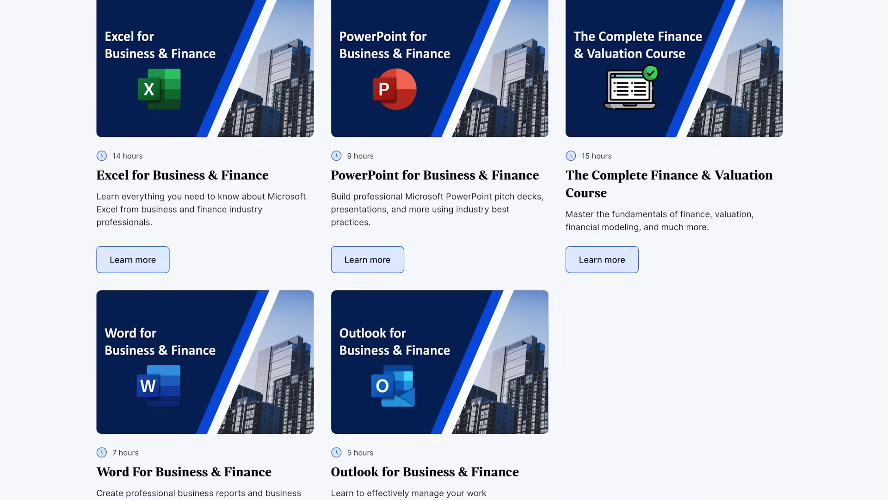
{"action": "scroll", "coordinate": [444, 249], "scroll_direction": "down", "scroll_amount": 10}
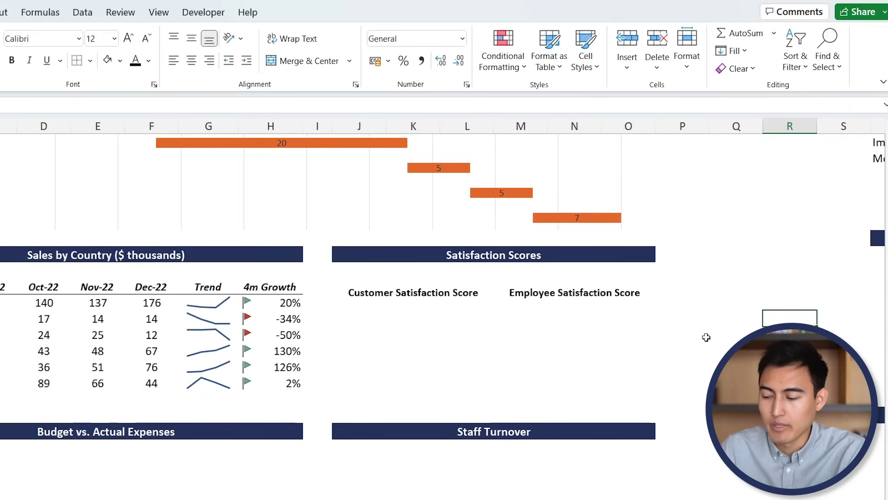
Step: Review the Customer and Employee Satisfaction Score gauge chart data, including the customer table's Range values from Min to Max
{"action": "scroll", "coordinate": [706, 338], "scroll_direction": "right", "scroll_amount": 6}
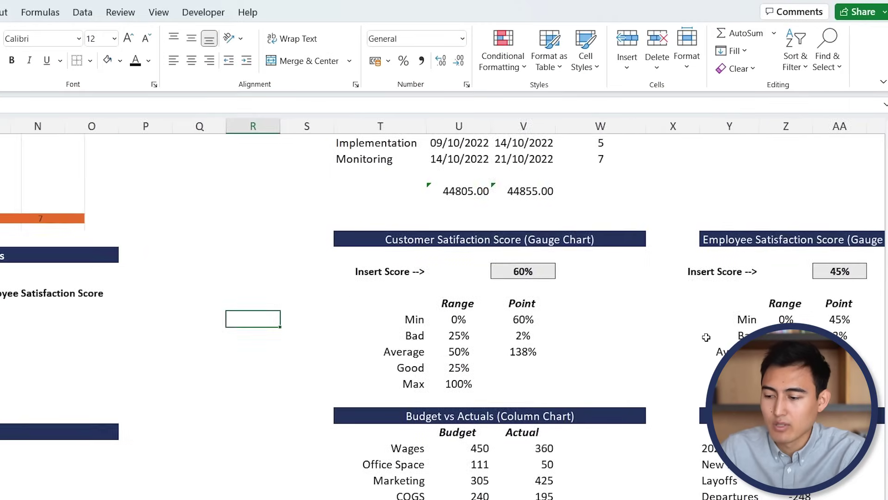
{"action": "left_click", "coordinate": [313, 242]}
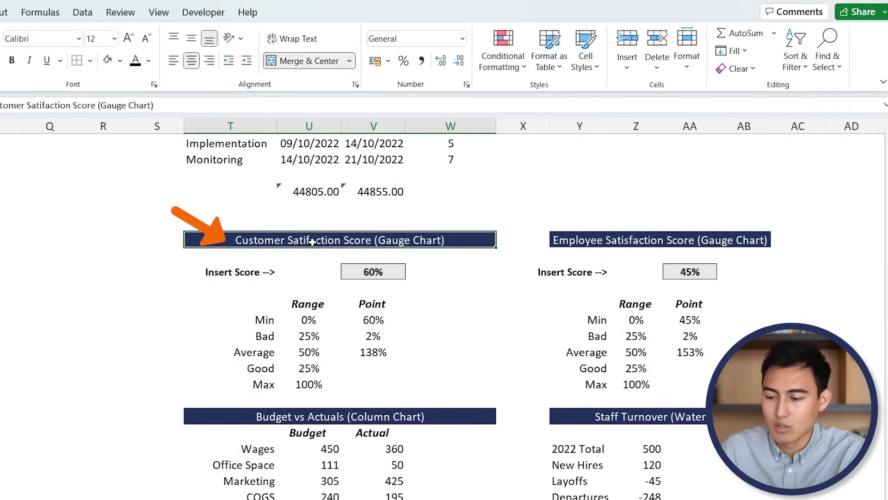
{"action": "left_click", "coordinate": [660, 244]}
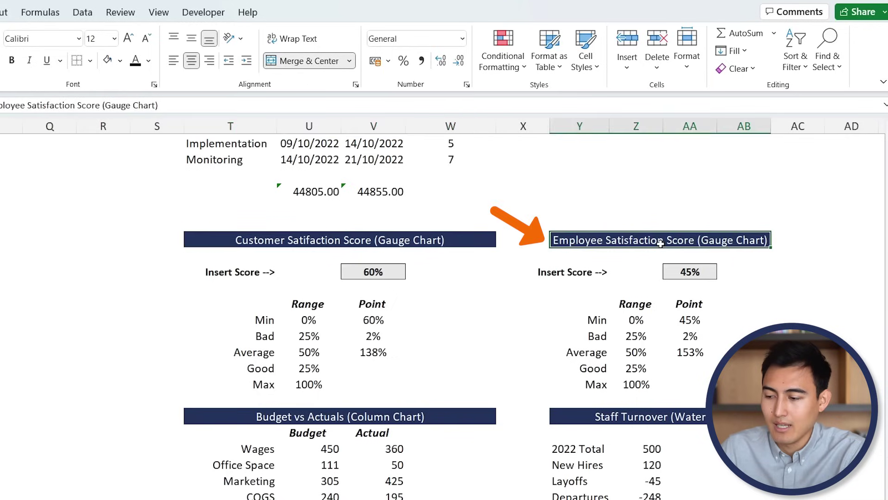
{"action": "key", "text": "Left"}
{"action": "key", "text": "Left"}
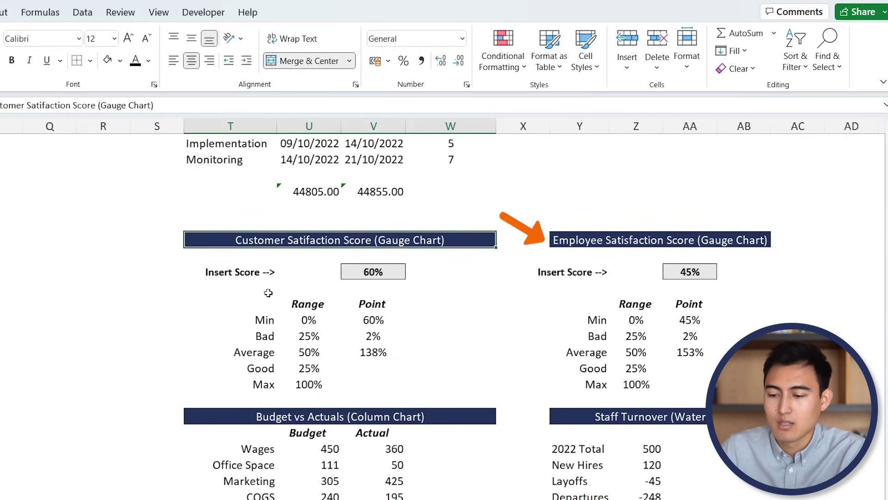
{"action": "key", "text": "Down"}
{"action": "key", "text": "Down"}
{"action": "key", "text": "Down"}
{"action": "key", "text": "Down"}
{"action": "key", "text": "Down"}
{"action": "key", "text": "Right"}
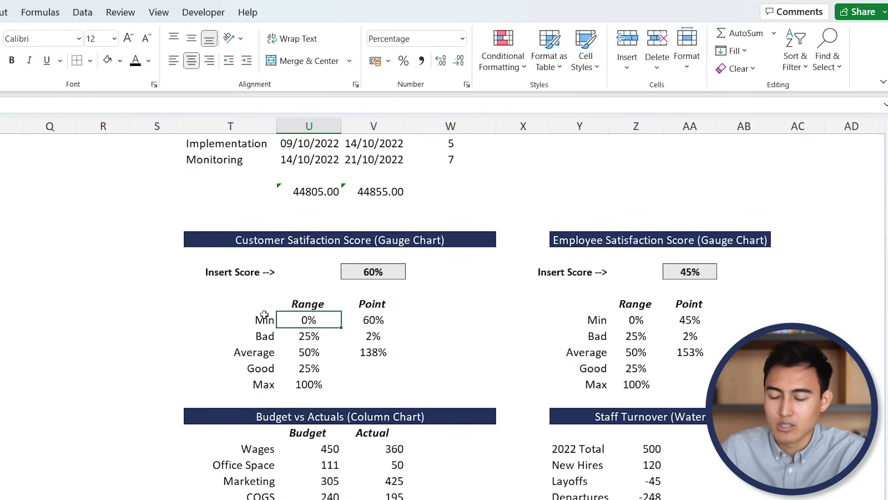
{"action": "key", "text": "shift+Down"}
{"action": "key", "text": "shift+Down"}
{"action": "key", "text": "shift+Down"}
{"action": "key", "text": "shift+Down"}
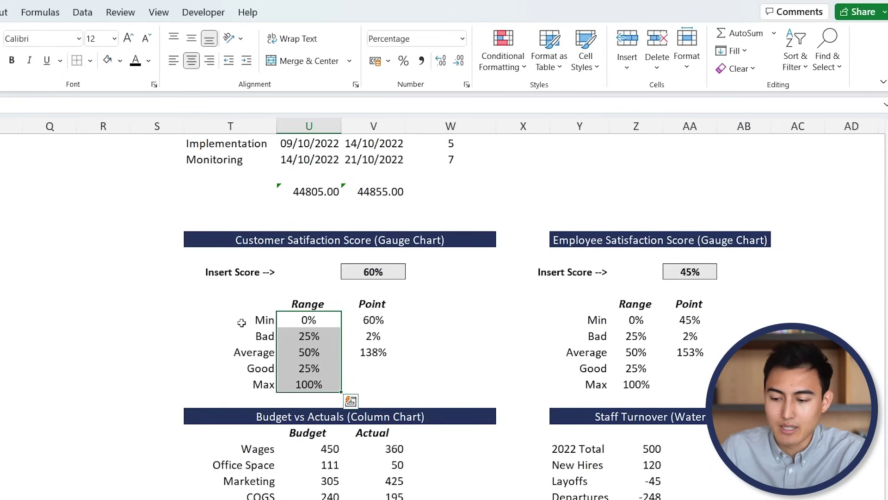
Step: Review the customer gauge table's Min to Max labels with their Range values, and the figures in its Point column
{"action": "left_click", "coordinate": [245, 321]}
{"action": "key", "text": "shift+Right"}
{"action": "key", "text": "shift+Down"}
{"action": "key", "text": "shift+Down"}
{"action": "key", "text": "shift+Down"}
{"action": "key", "text": "shift+Down"}
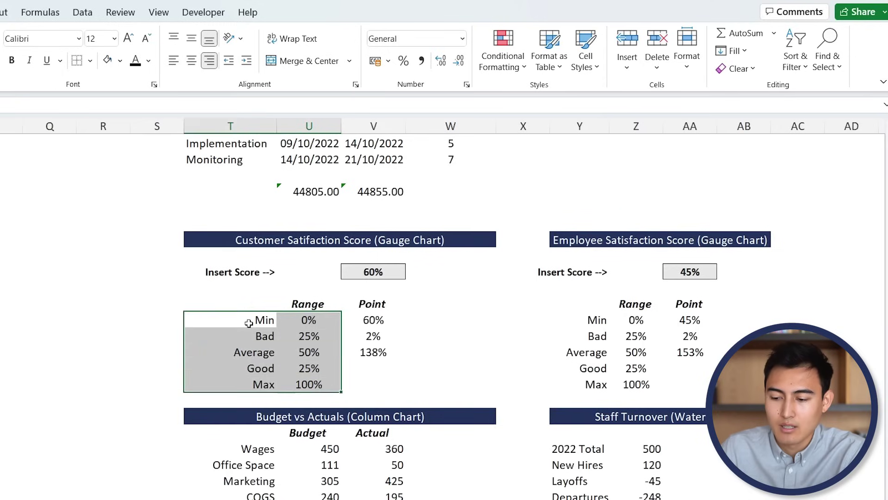
{"action": "key", "text": "Right"}
{"action": "key", "text": "Right"}
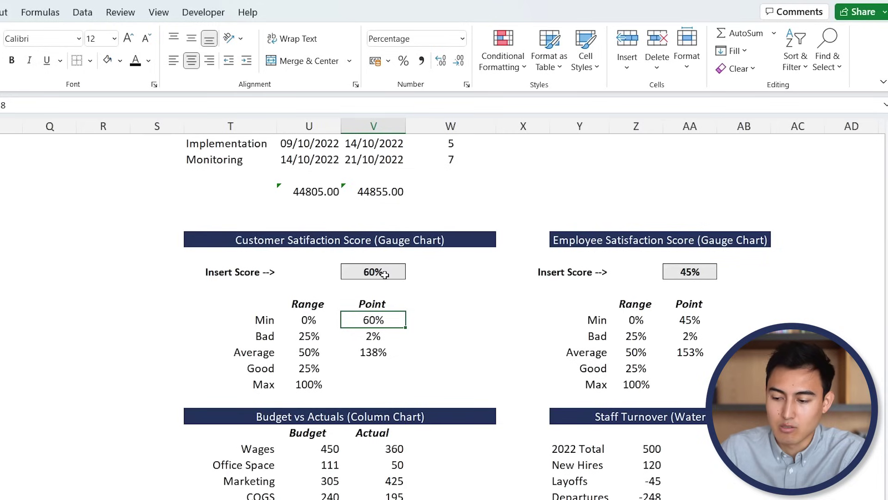
{"action": "key", "text": "Down"}
{"action": "key", "text": "shift+Down"}
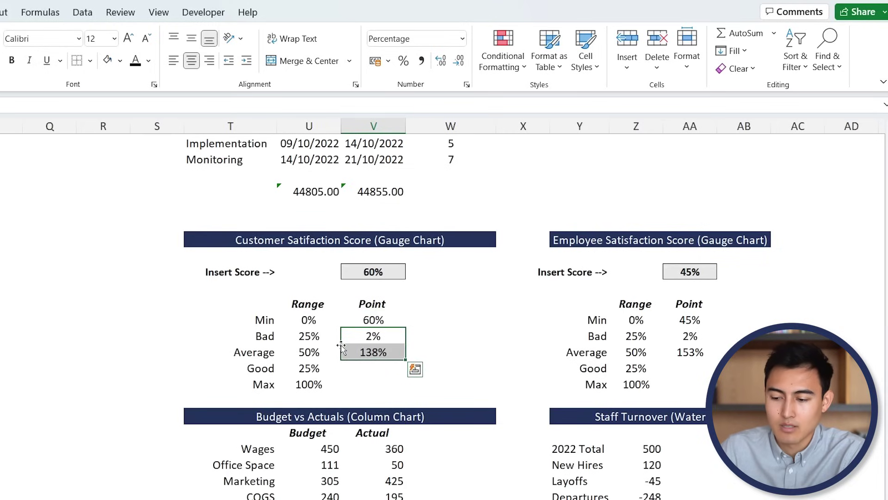
Step: Insert a doughnut chart from the customer satisfaction Range values in U21:U25
{"action": "key", "text": "Left"}
{"action": "key", "text": "Up"}
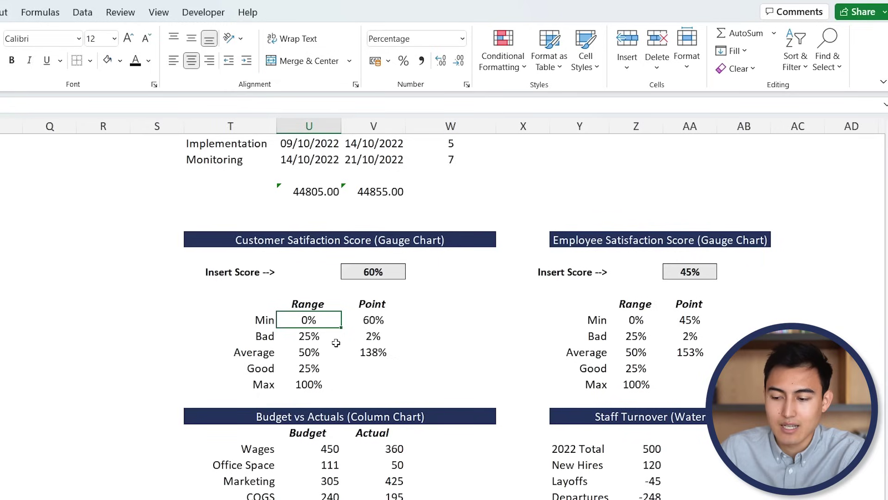
{"action": "key", "text": "ctrl+shift+Down"}
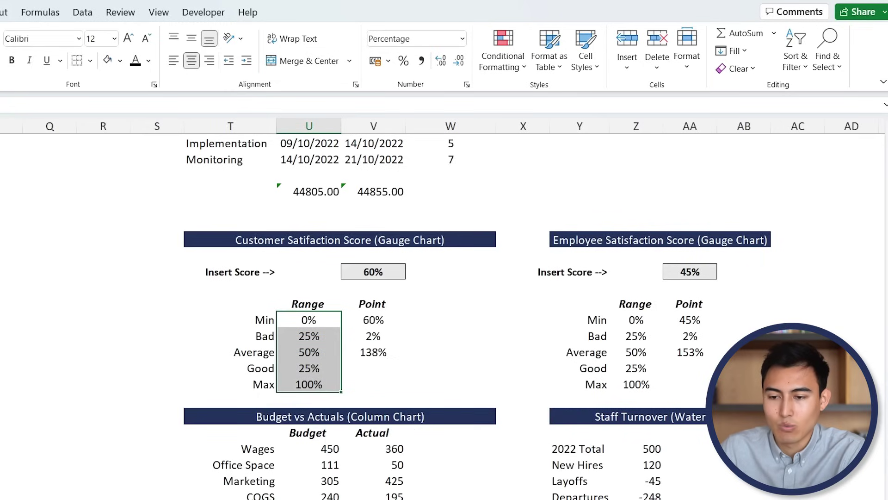
{"action": "key", "text": "alt+n"}
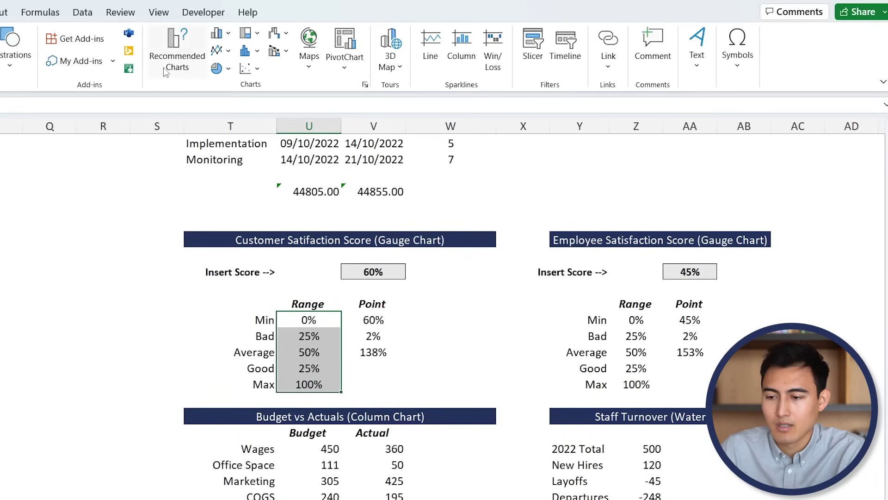
{"action": "left_click", "coordinate": [229, 69]}
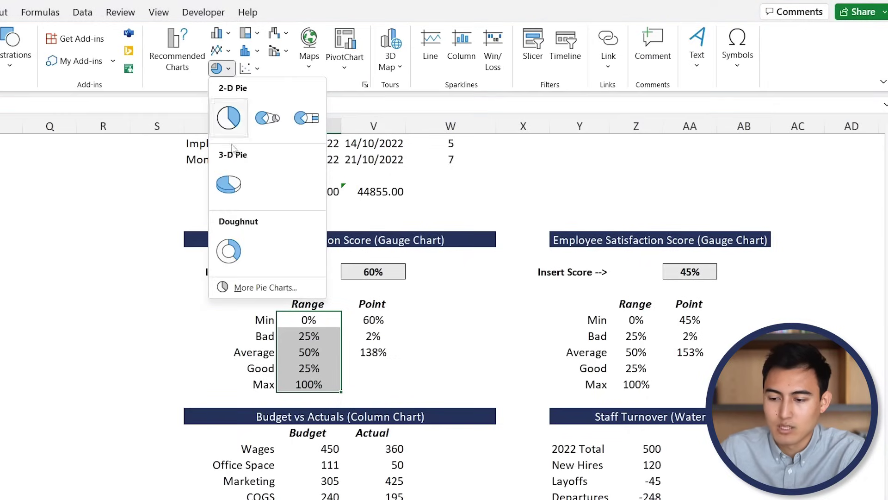
{"action": "left_click", "coordinate": [229, 252]}
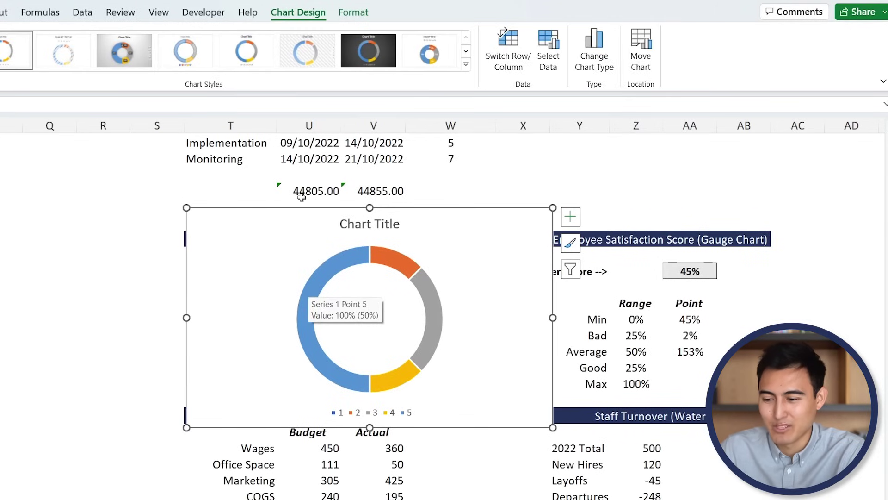
Step: Delete the title and the legend from the doughnut chart
{"action": "left_click", "coordinate": [363, 224]}
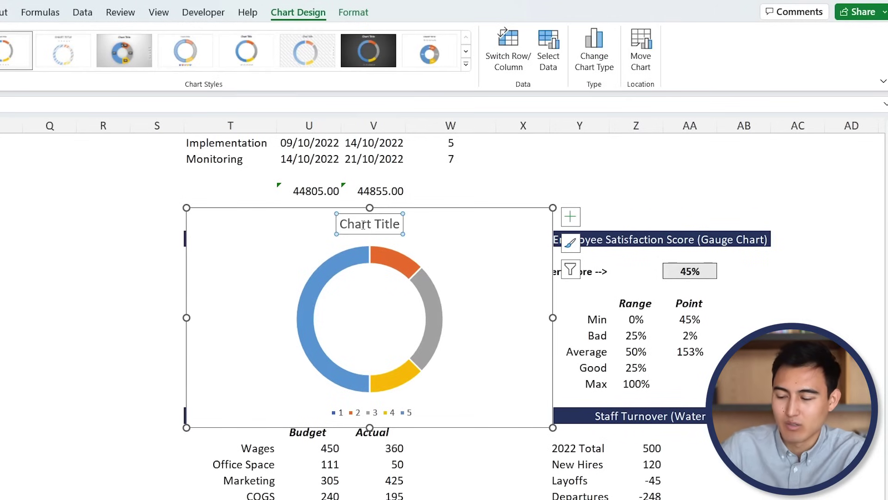
{"action": "key", "text": "Delete"}
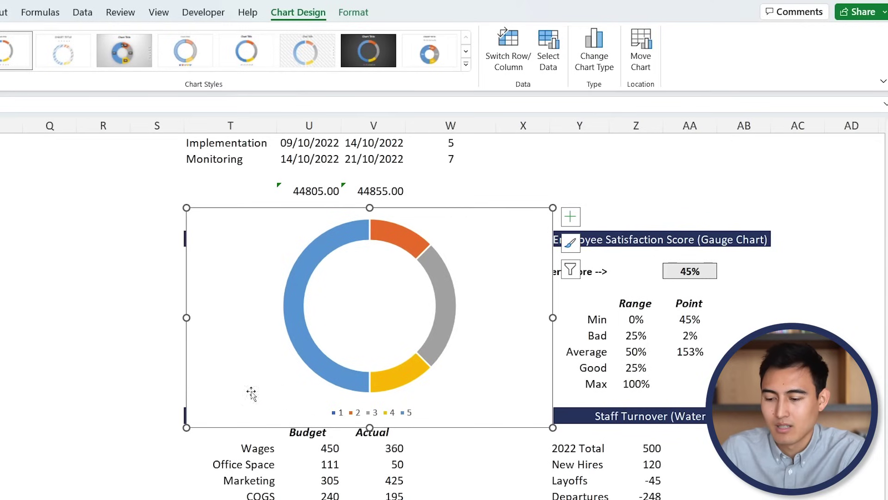
{"action": "left_click", "coordinate": [342, 413]}
{"action": "key", "text": "Delete"}
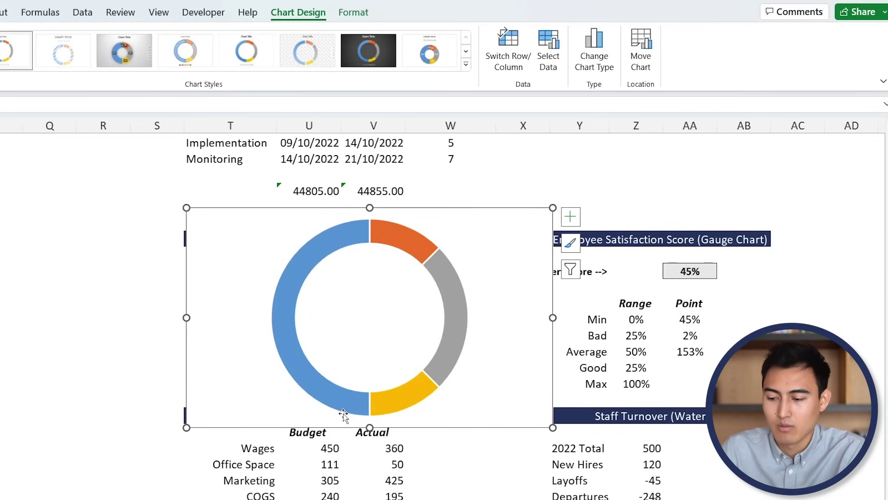
Step: Format the doughnut series with a first slice angle of 270° and a hole size of 55%
{"action": "left_click", "coordinate": [287, 324]}
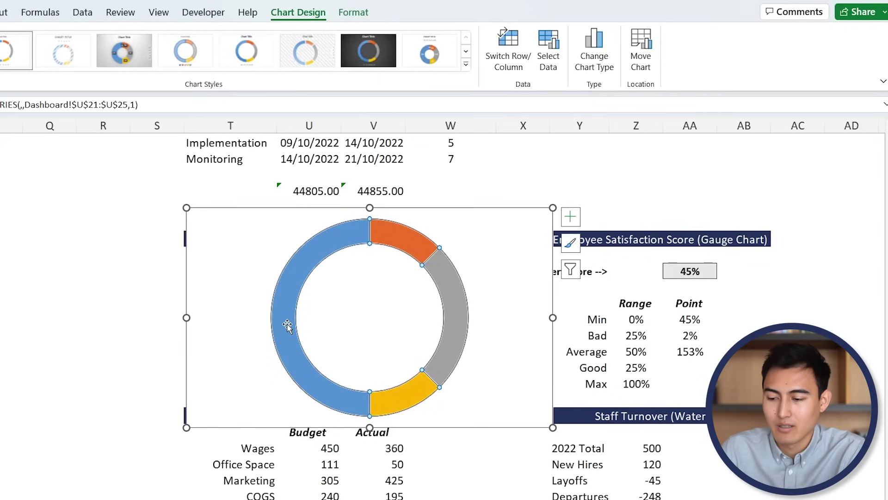
{"action": "right_click", "coordinate": [288, 328]}
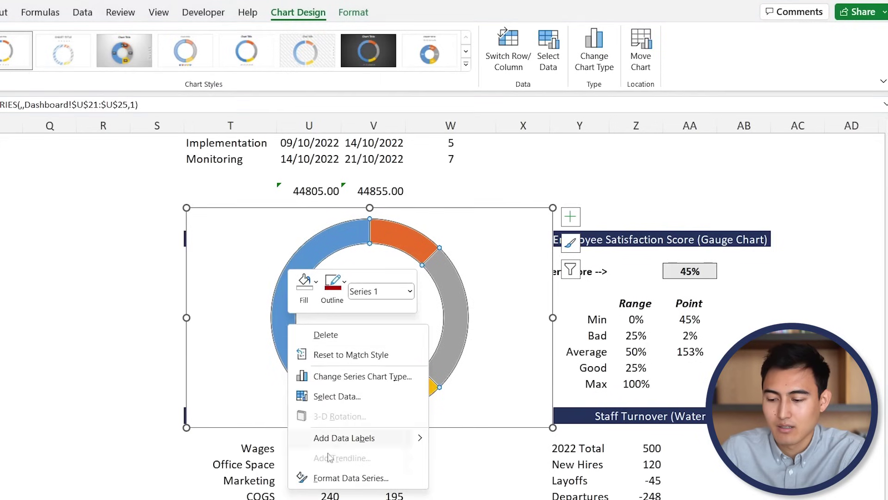
{"action": "left_click", "coordinate": [336, 479]}
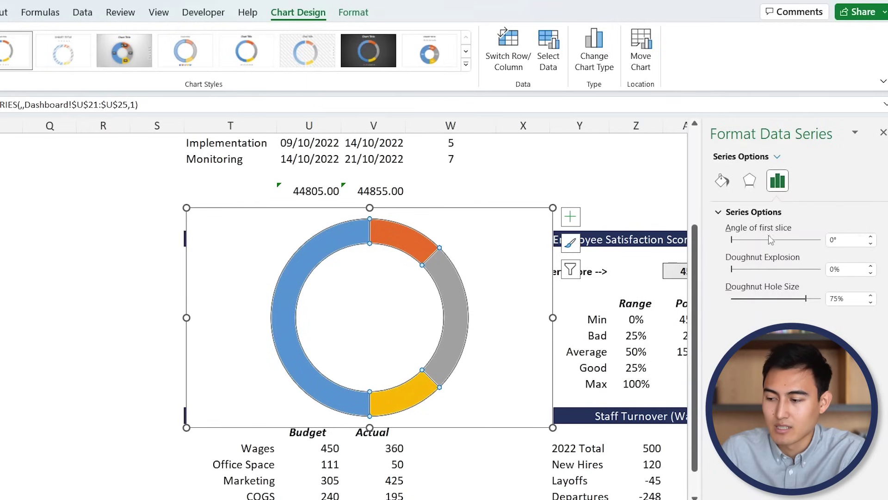
{"action": "left_click", "coordinate": [860, 239]}
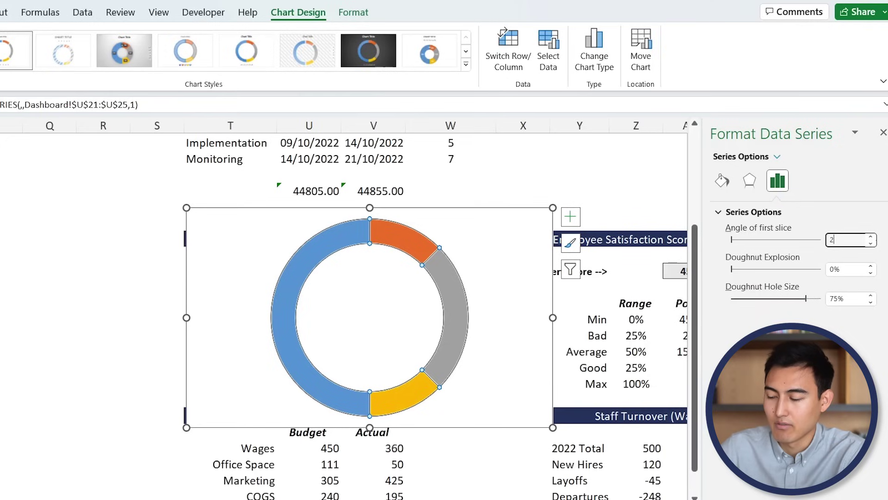
{"action": "type", "text": "270"}
{"action": "key", "text": "Return"}
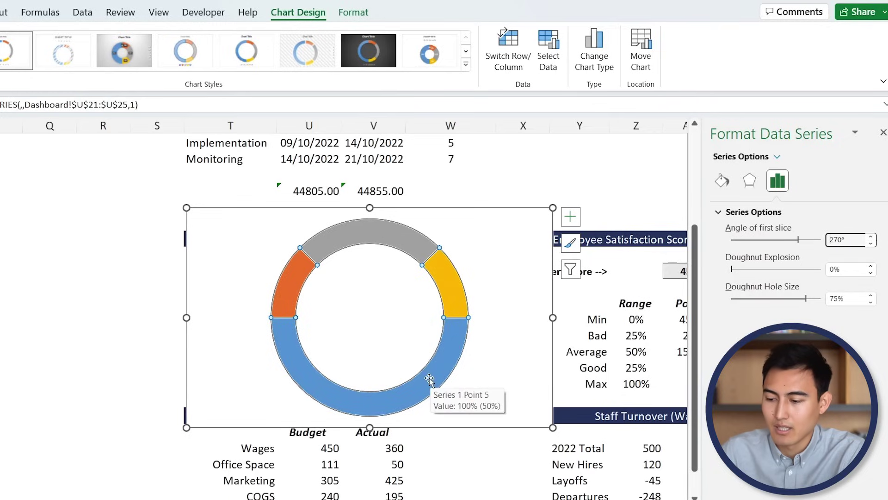
{"action": "left_click", "coordinate": [836, 299]}
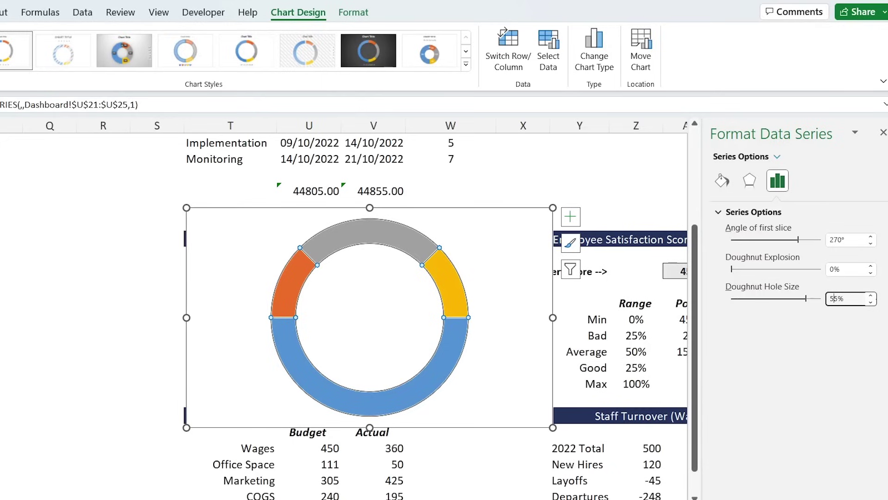
{"action": "type", "text": "5"}
{"action": "key", "text": "Return"}
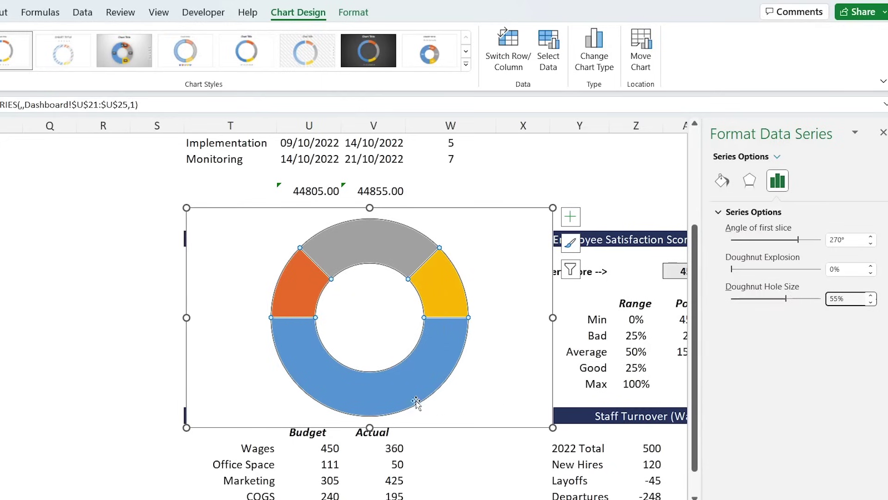
Step: Set the doughnut's lower half, the 100% Max slice, to No fill
{"action": "left_click", "coordinate": [365, 392]}
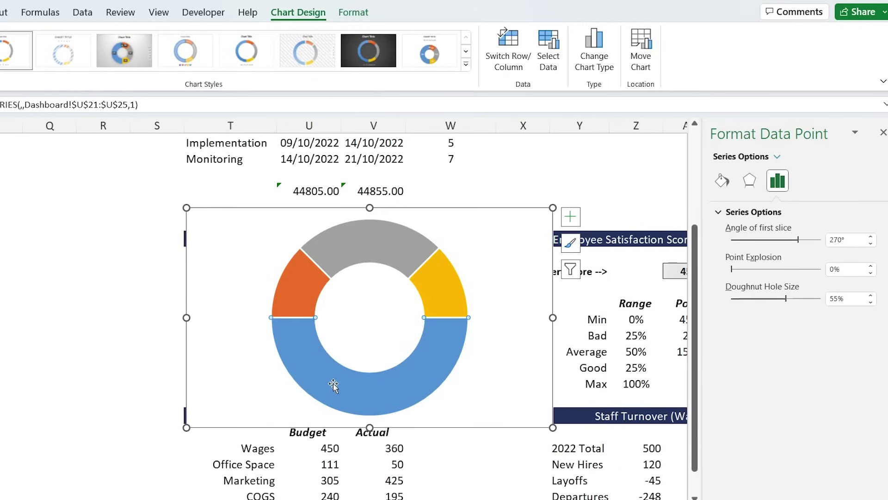
{"action": "mouse_move", "coordinate": [342, 388]}
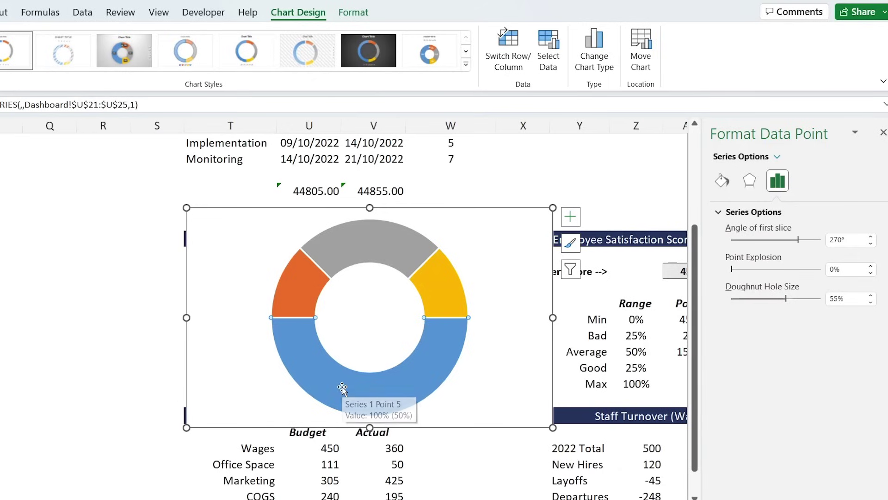
{"action": "left_click", "coordinate": [725, 184]}
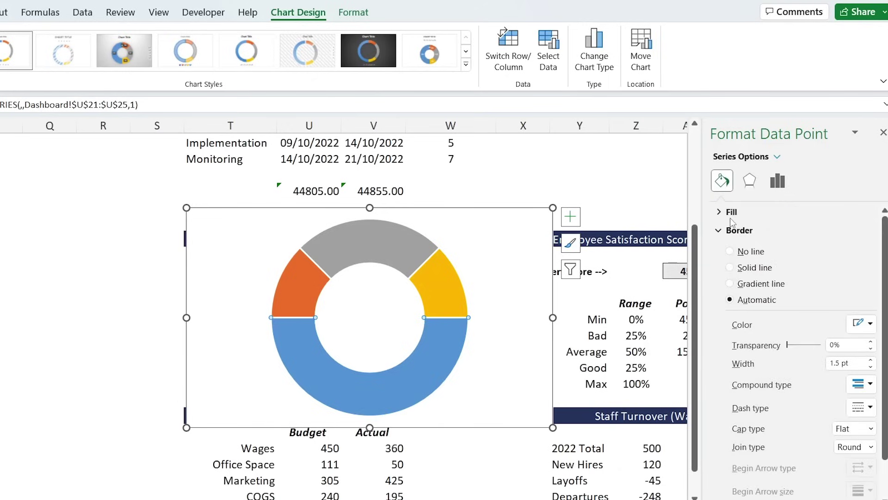
{"action": "left_click", "coordinate": [731, 211]}
{"action": "left_click", "coordinate": [753, 233]}
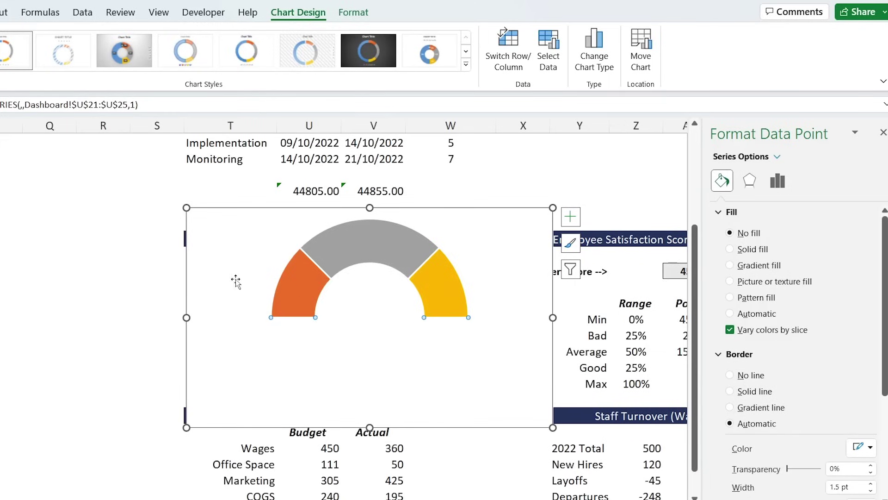
Step: Fill the gauge's Bad slice with dark red and its Average slice with gold
{"action": "left_click", "coordinate": [305, 280]}
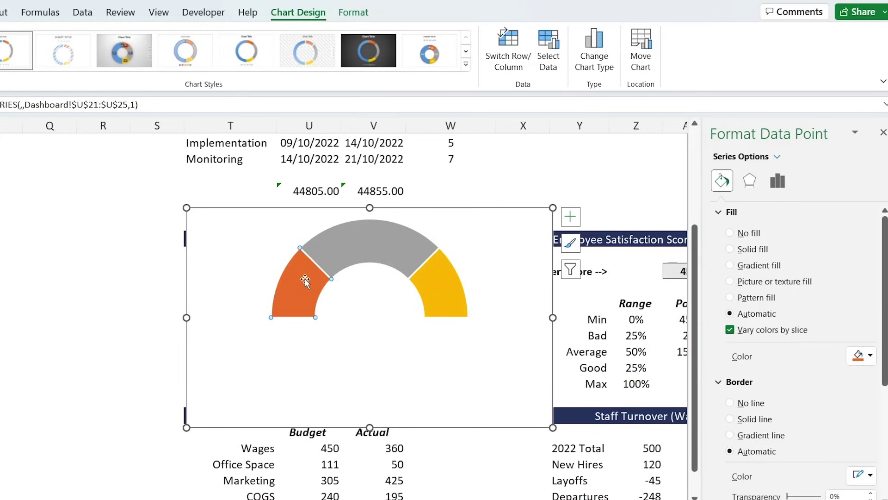
{"action": "left_click", "coordinate": [870, 354]}
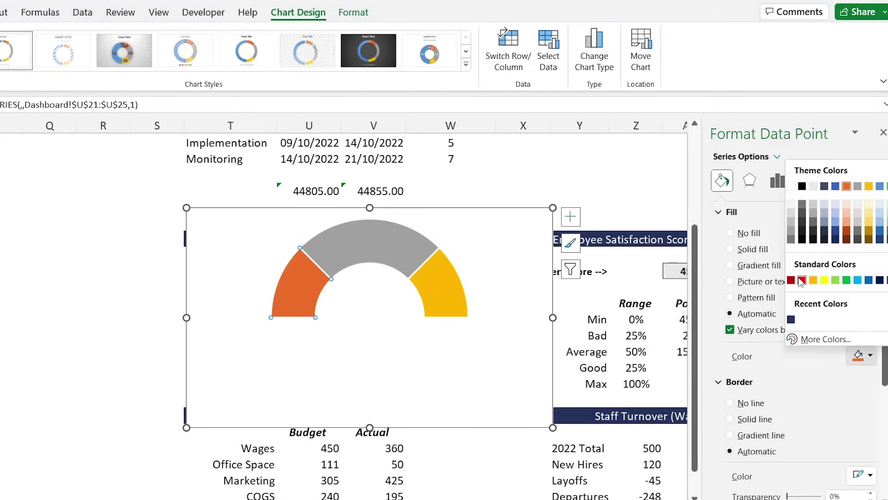
{"action": "left_click", "coordinate": [791, 279]}
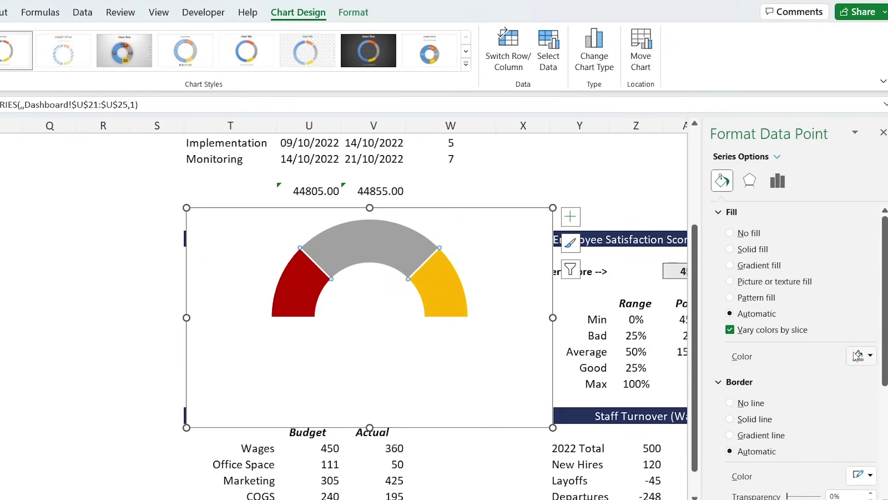
{"action": "left_click", "coordinate": [870, 356]}
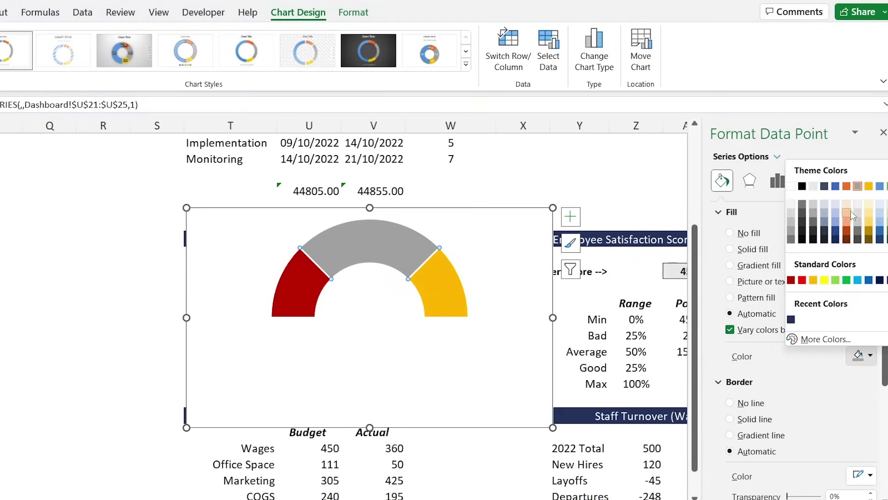
{"action": "left_click", "coordinate": [869, 186]}
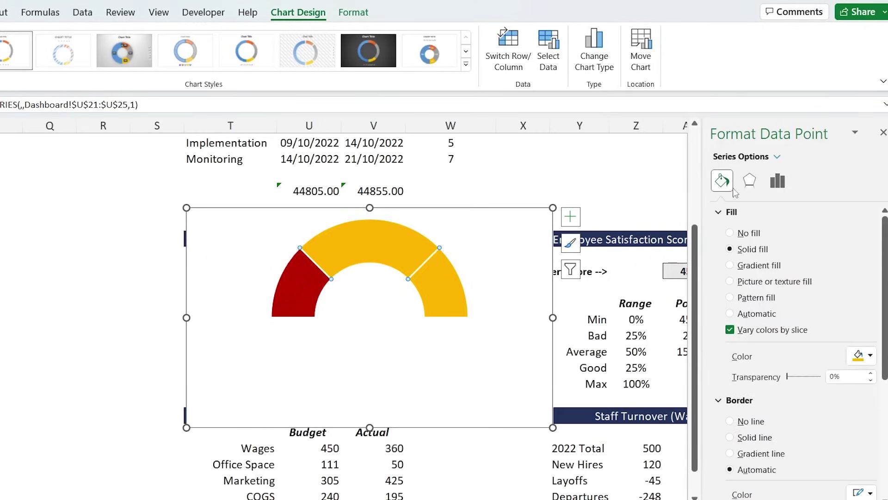
Step: Fill the gauge's Good slice with standard green
{"action": "left_click", "coordinate": [438, 283]}
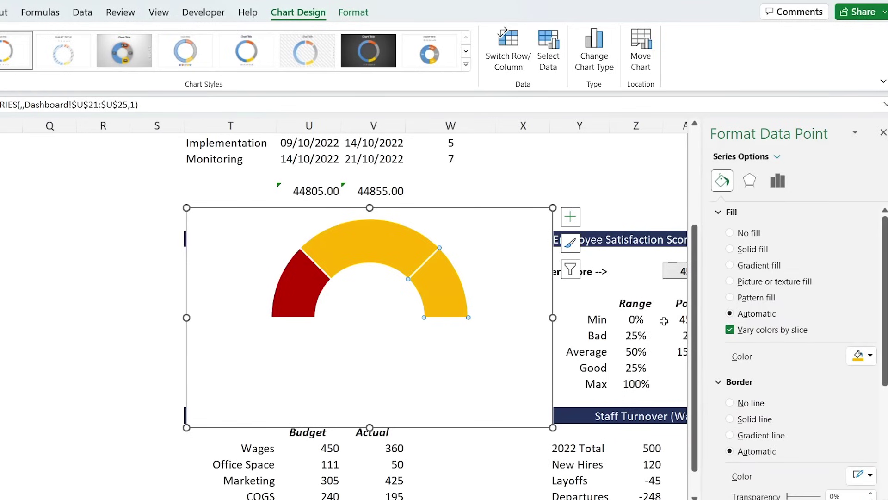
{"action": "left_click", "coordinate": [870, 357]}
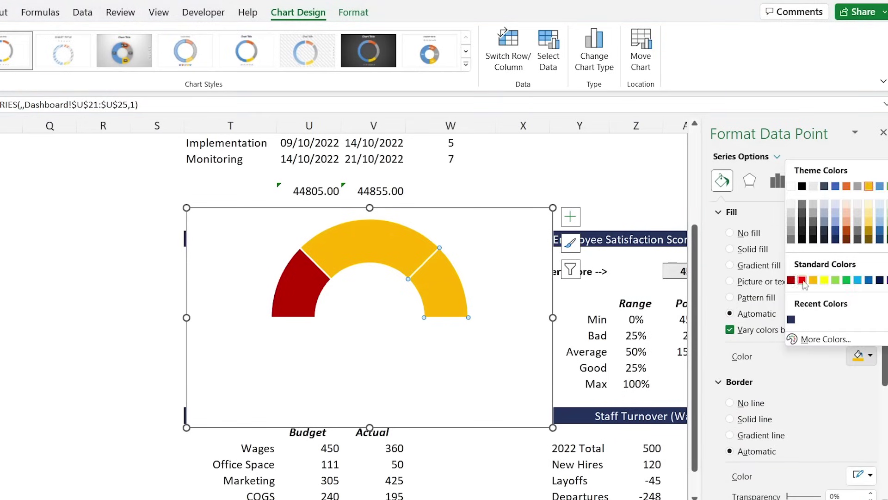
{"action": "left_click", "coordinate": [847, 280]}
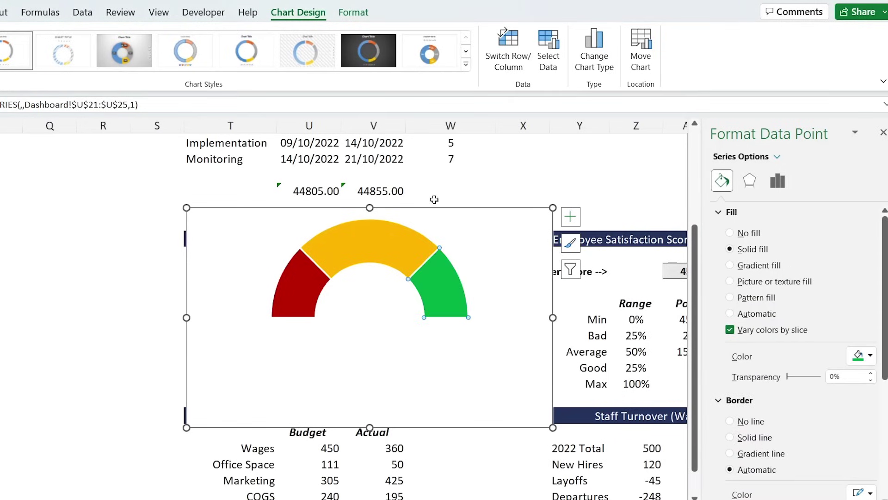
Step: Move the gauge chart down so it sits below the customer satisfaction score table's data
{"action": "left_click", "coordinate": [298, 229]}
{"action": "scroll", "coordinate": [259, 222], "scroll_direction": "down", "scroll_amount": 2}
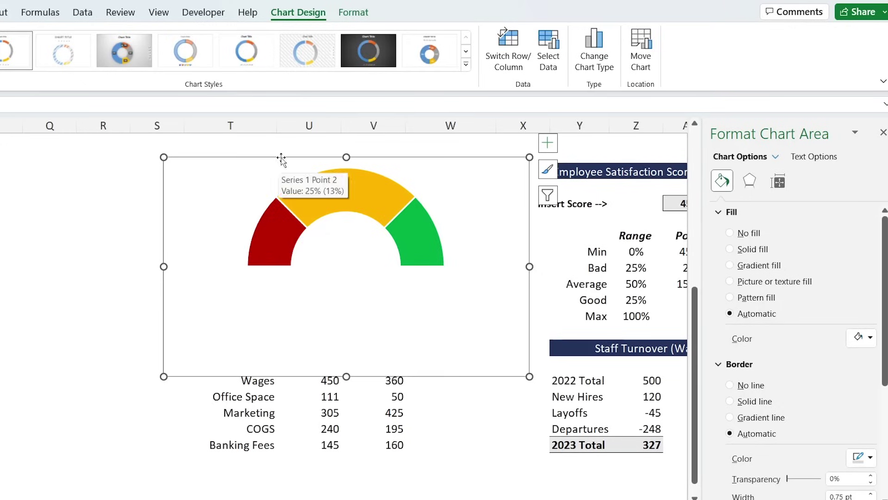
{"action": "left_click", "coordinate": [281, 186]}
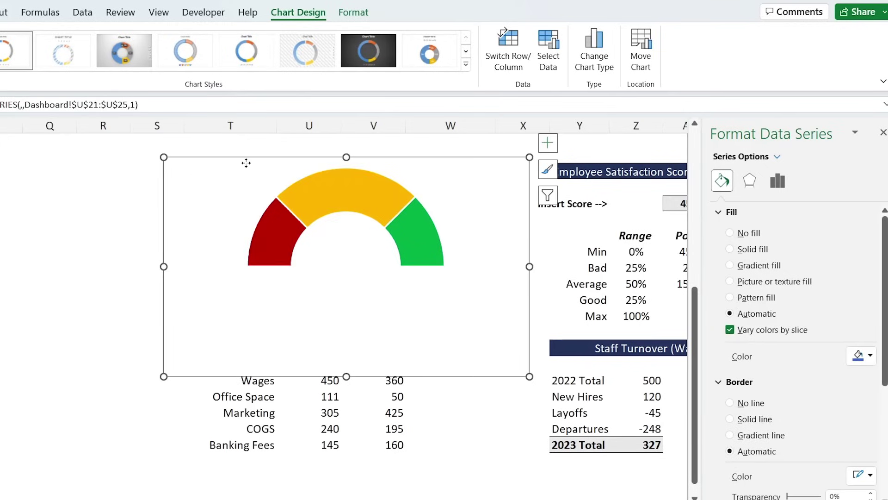
{"action": "left_click_drag", "start_coordinate": [246, 163], "coordinate": [254, 323]}
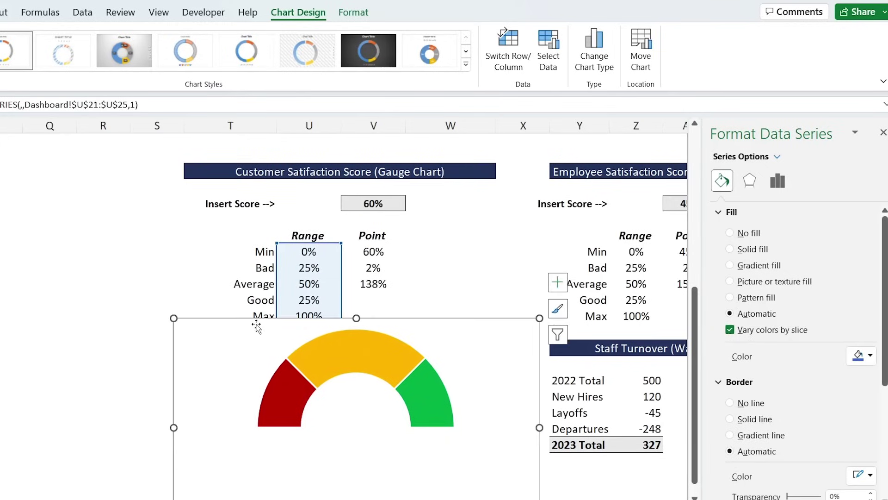
Step: Add a second series to the gauge chart, named from the Point header in V20 with values from V21:V23
{"action": "scroll", "coordinate": [105, 264], "scroll_direction": "down", "scroll_amount": 2}
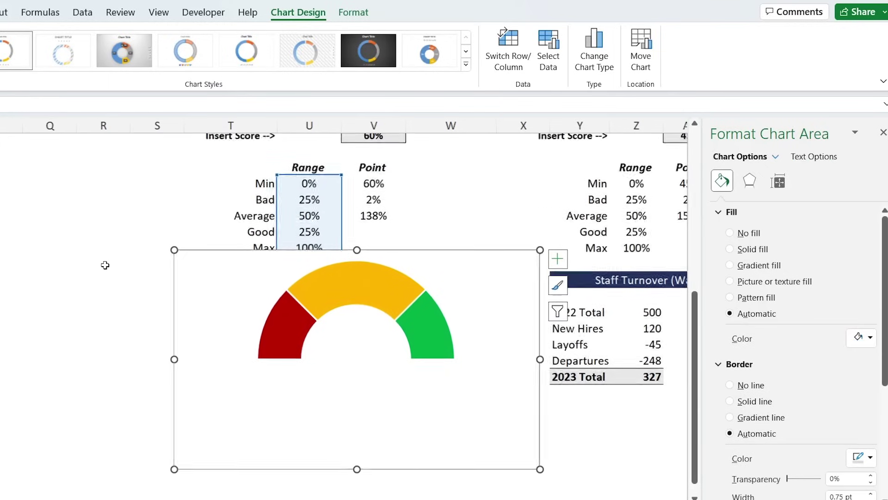
{"action": "right_click", "coordinate": [247, 277]}
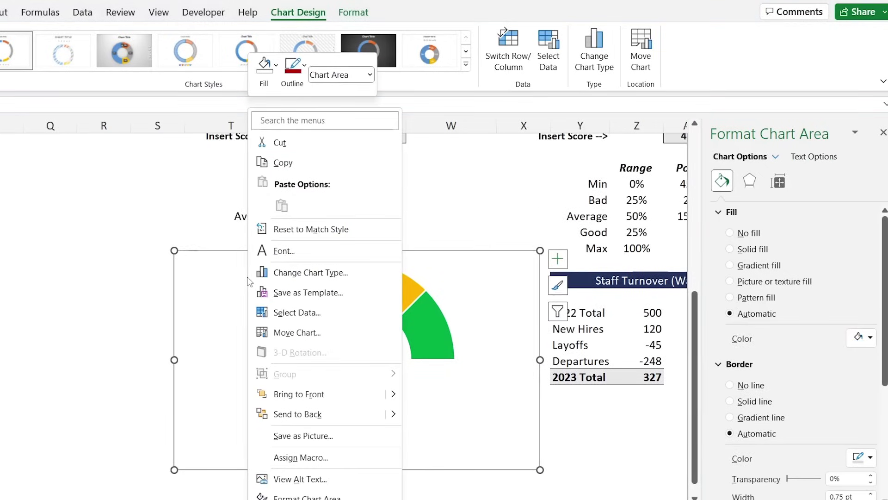
{"action": "left_click", "coordinate": [294, 314]}
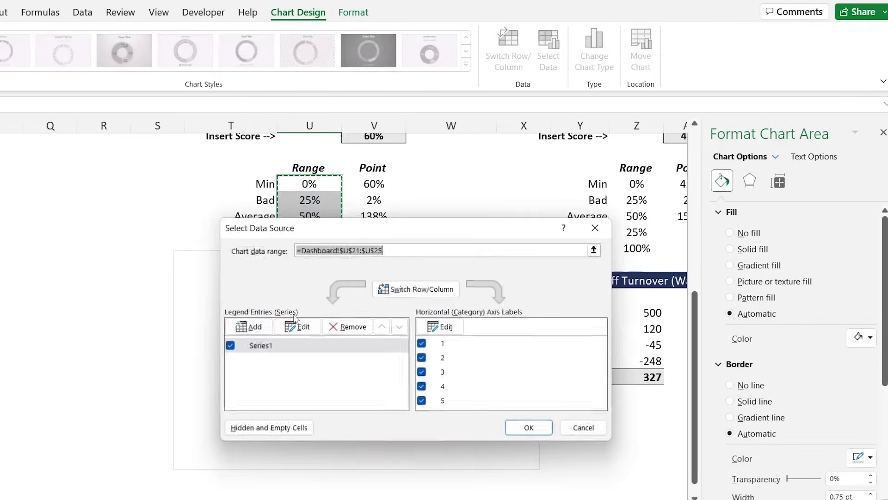
{"action": "left_click", "coordinate": [249, 330]}
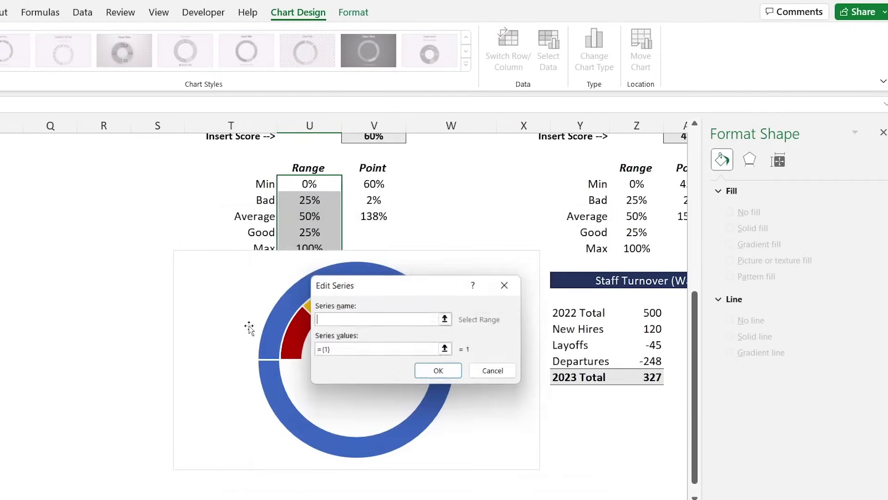
{"action": "left_click", "coordinate": [367, 168]}
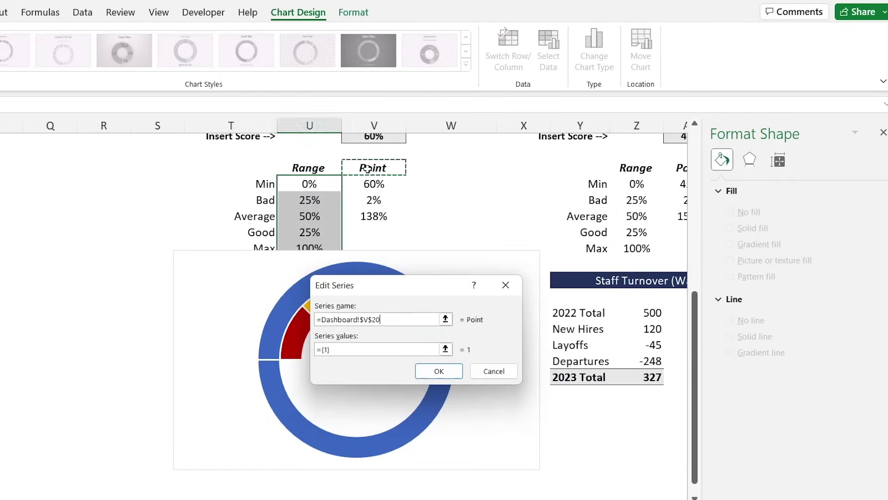
{"action": "left_click", "coordinate": [445, 349]}
{"action": "left_click_drag", "start_coordinate": [373, 184], "coordinate": [375, 216]}
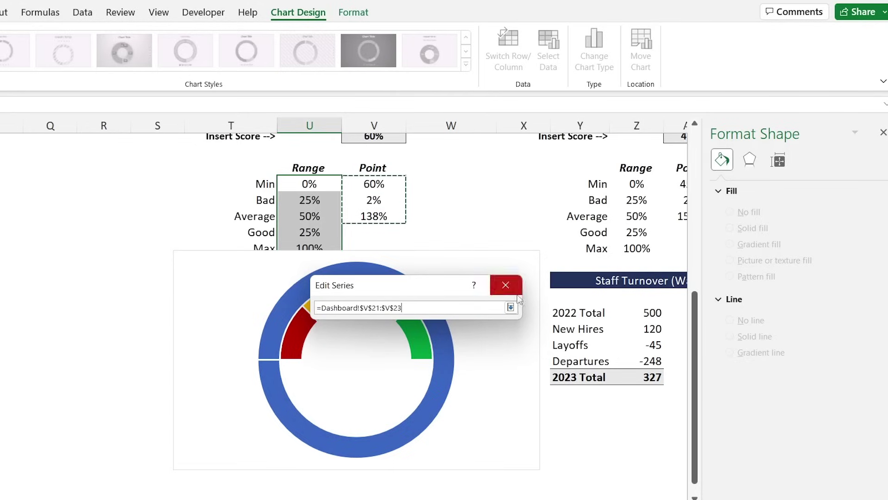
{"action": "left_click", "coordinate": [511, 307]}
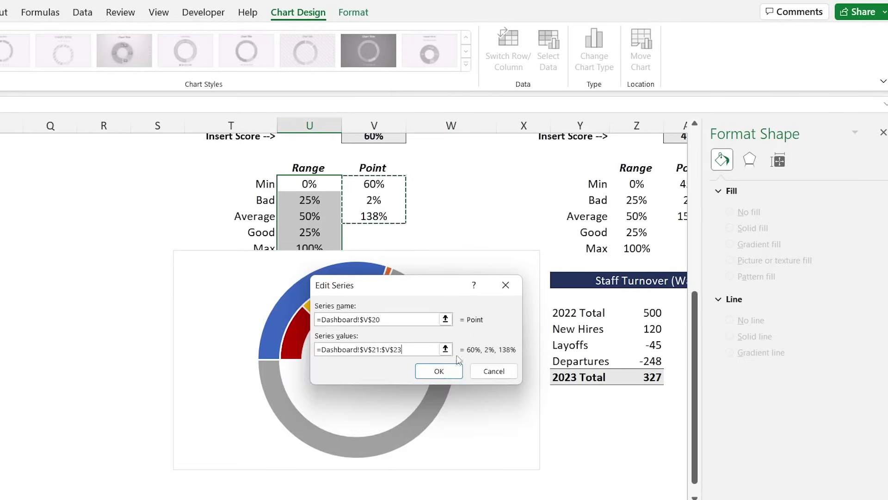
{"action": "left_click", "coordinate": [439, 372]}
{"action": "left_click", "coordinate": [528, 426]}
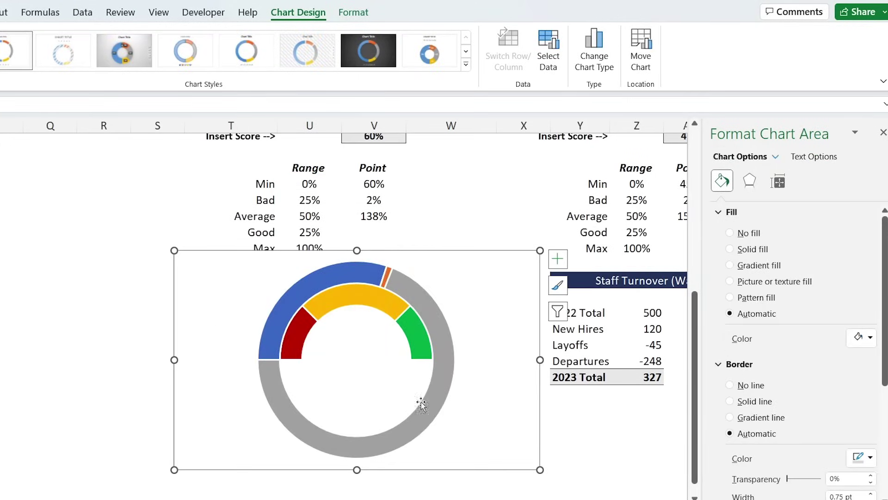
Step: Change the Point series' chart type from Doughnut to Pie, keeping the other series as Doughnut
{"action": "left_click", "coordinate": [335, 268]}
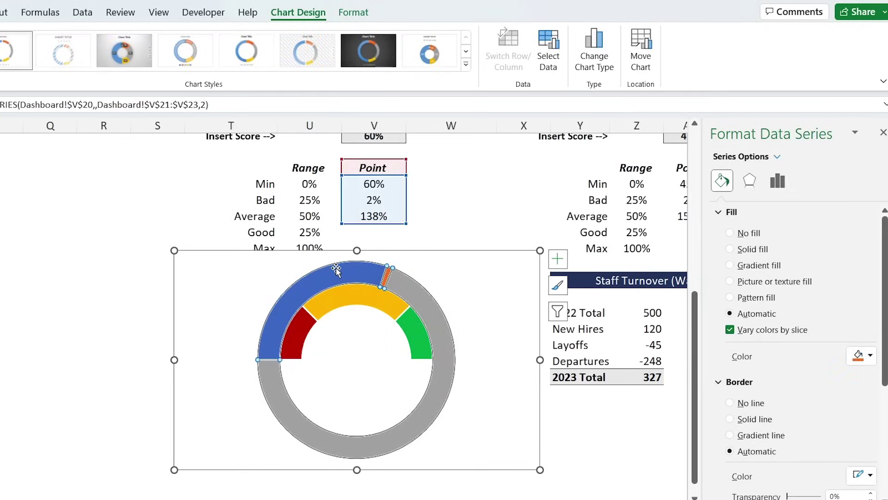
{"action": "right_click", "coordinate": [336, 270]}
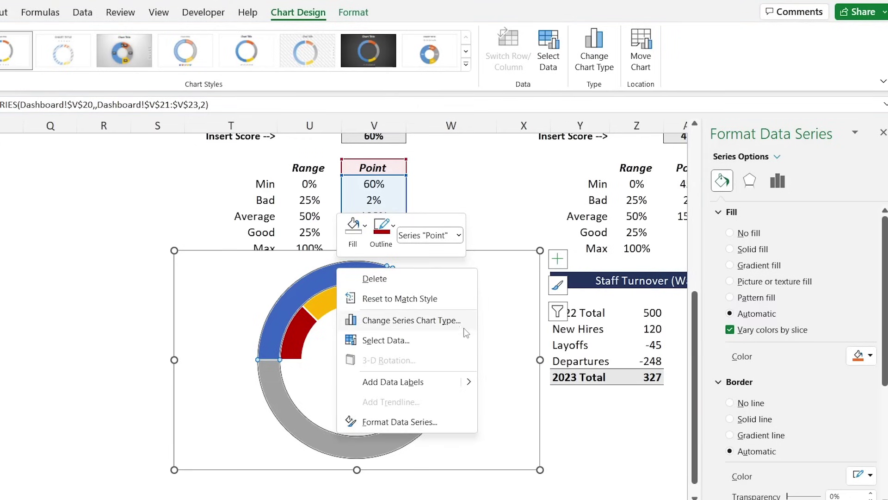
{"action": "key", "text": "Escape"}
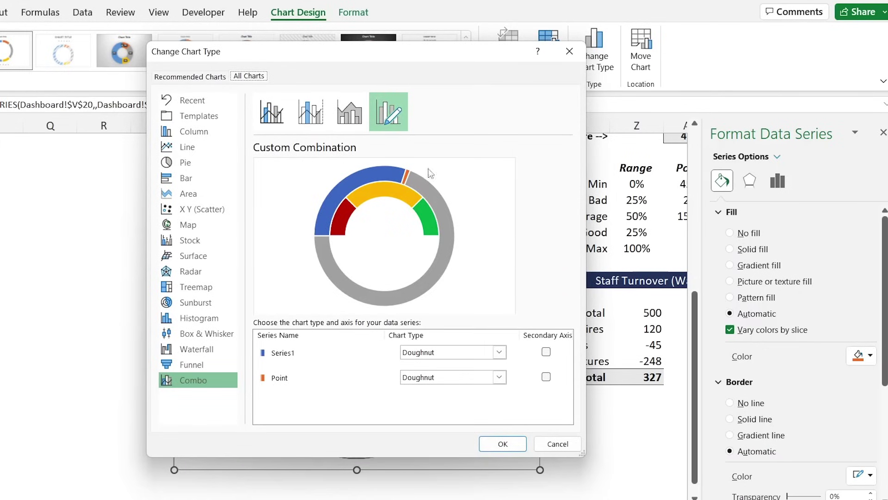
{"action": "left_click", "coordinate": [500, 377]}
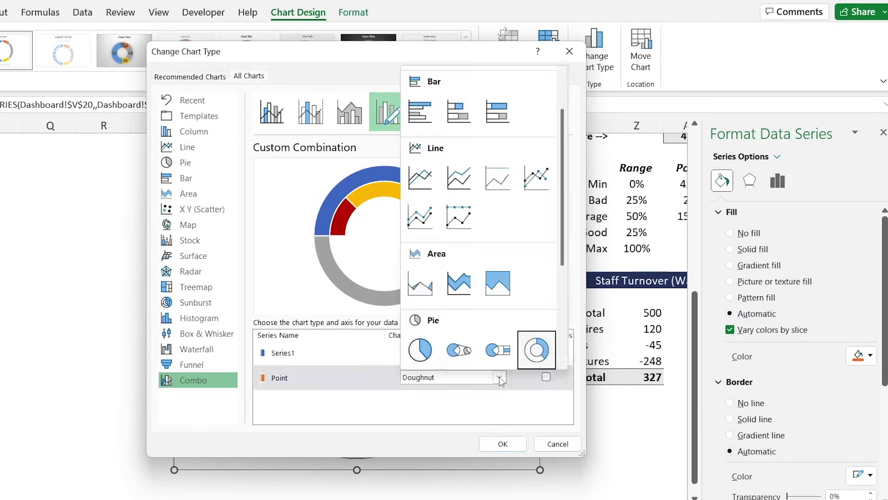
{"action": "left_click", "coordinate": [422, 352]}
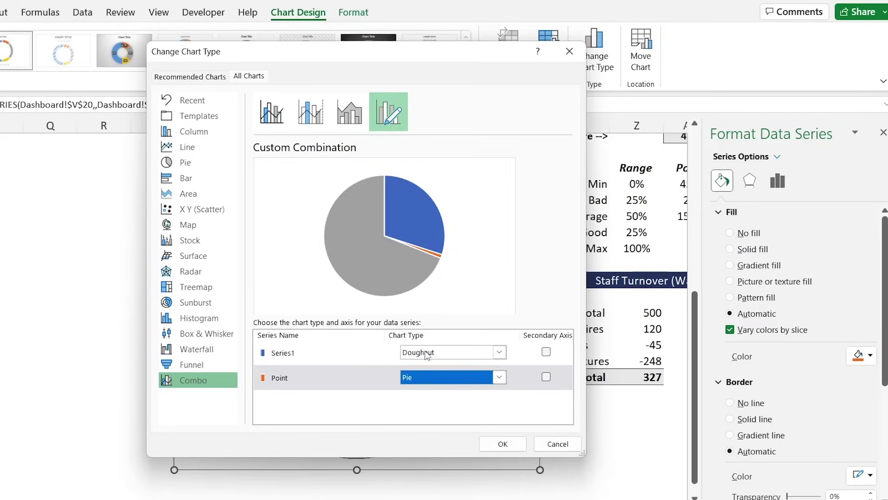
{"action": "left_click", "coordinate": [499, 445]}
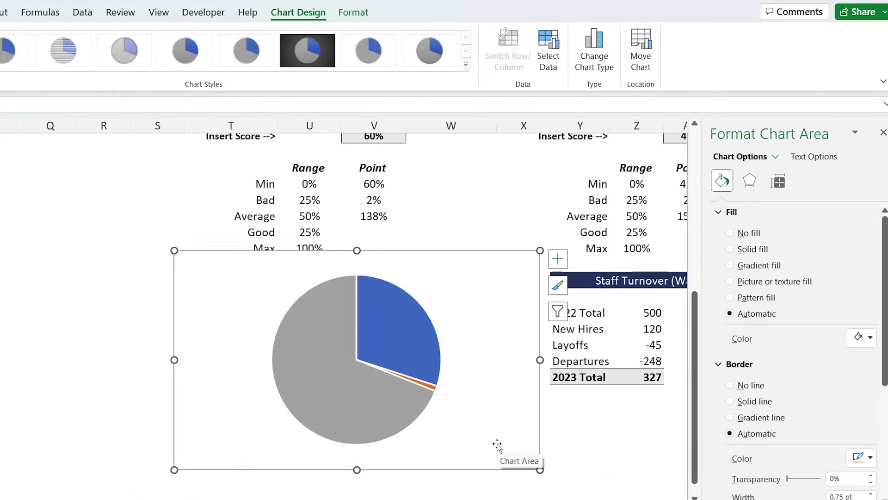
Step: Set the pie's large grey slice and its blue slice to No fill, leaving only the thin orange needle slice filled
{"action": "left_click", "coordinate": [316, 381]}
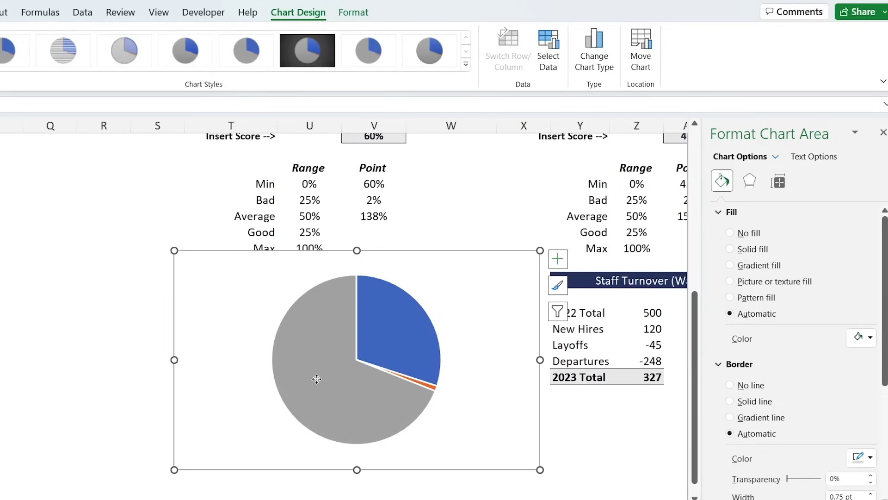
{"action": "left_click", "coordinate": [316, 380]}
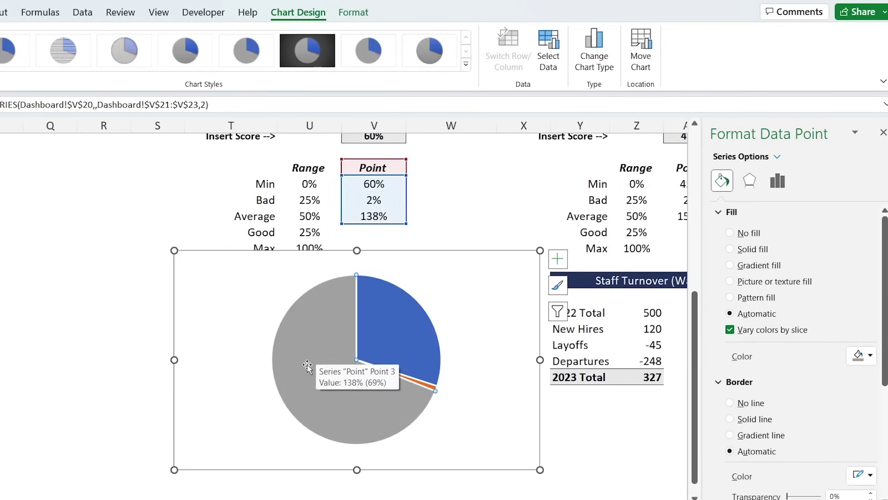
{"action": "left_click", "coordinate": [730, 232]}
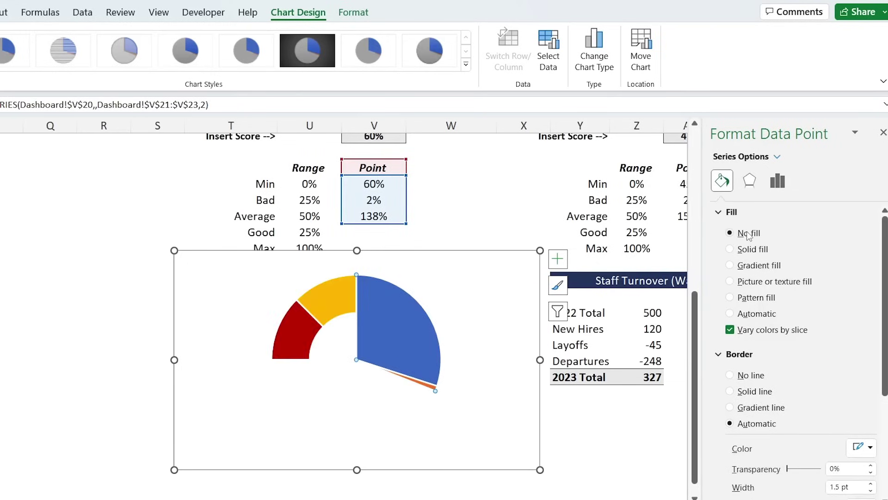
{"action": "left_click", "coordinate": [410, 329]}
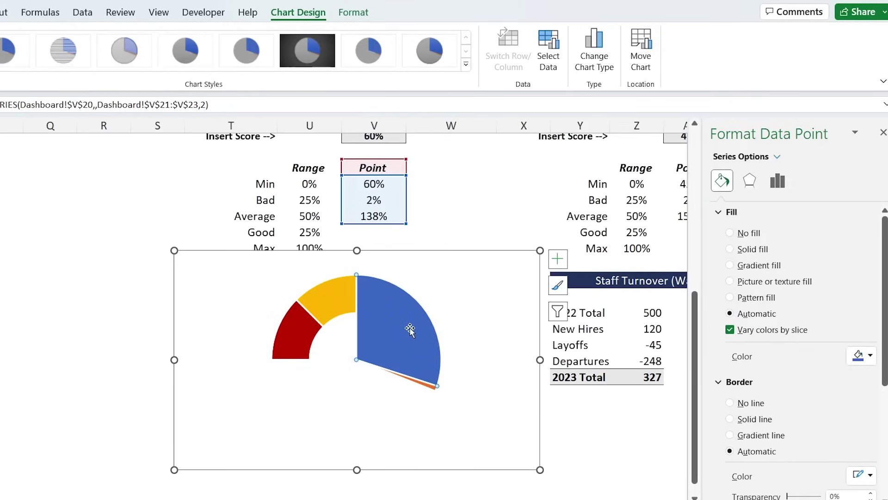
{"action": "left_click", "coordinate": [730, 232]}
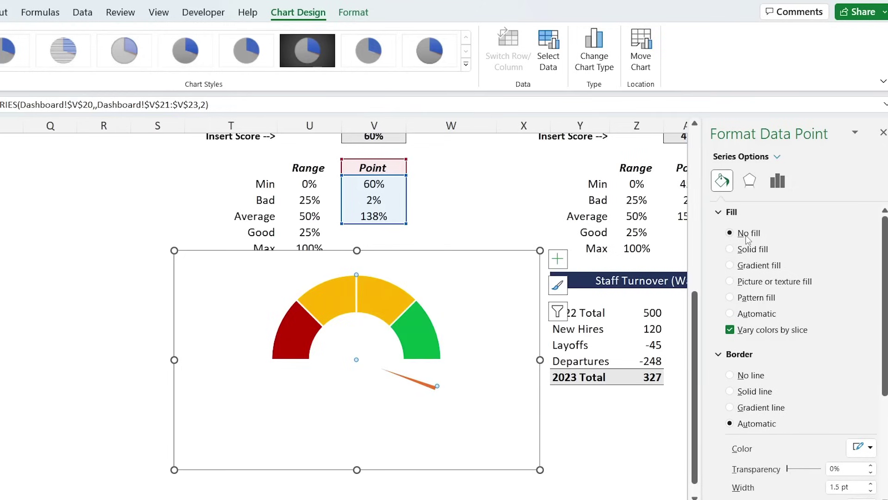
Step: Set the Point pie series' angle of first slice to 270°
{"action": "left_click", "coordinate": [427, 386]}
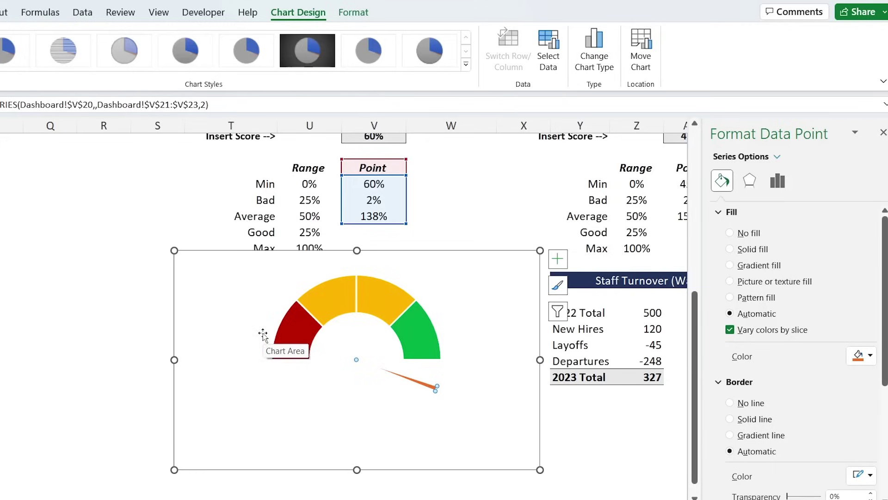
{"action": "right_click", "coordinate": [425, 383]}
{"action": "left_click", "coordinate": [451, 377]}
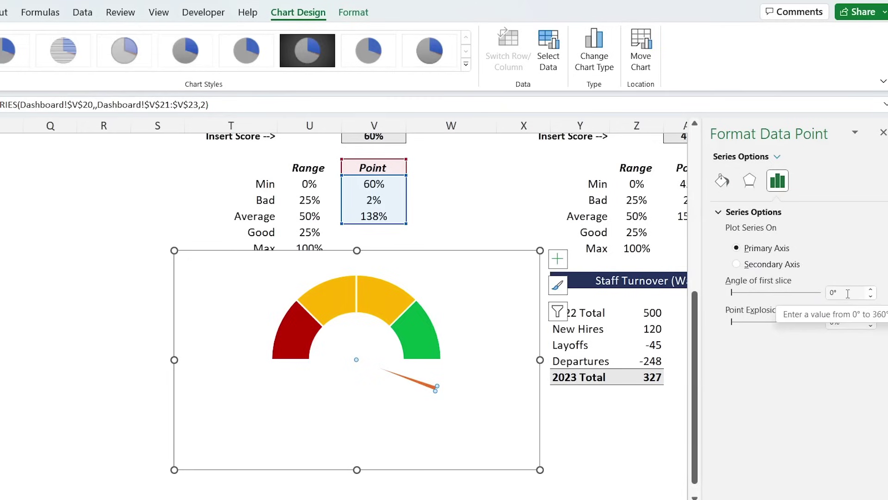
{"action": "left_click_drag", "start_coordinate": [854, 294], "coordinate": [823, 290]}
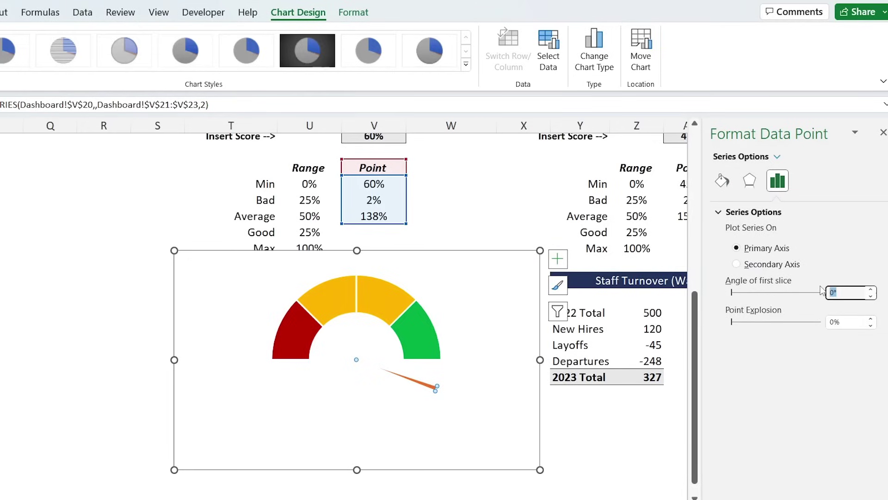
{"action": "key", "text": "Return"}
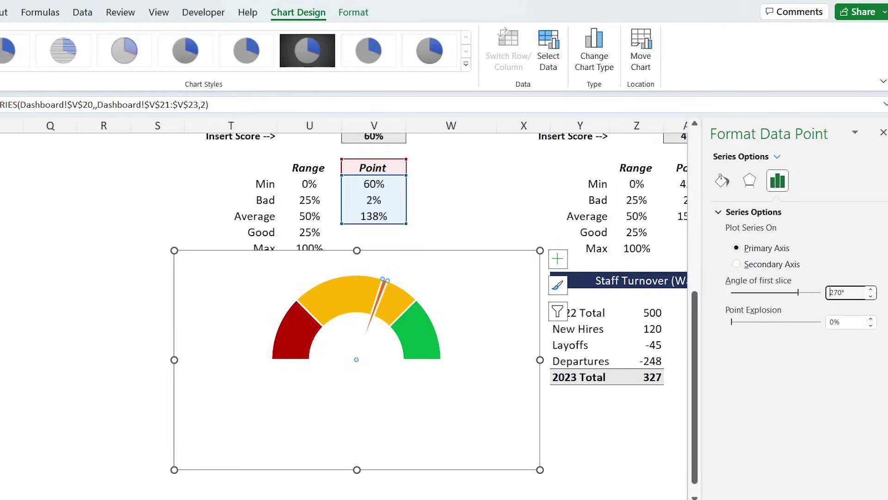
Step: Set the border to No line for the needle slice and both unfilled slices of the Point pie
{"action": "left_click", "coordinate": [722, 181]}
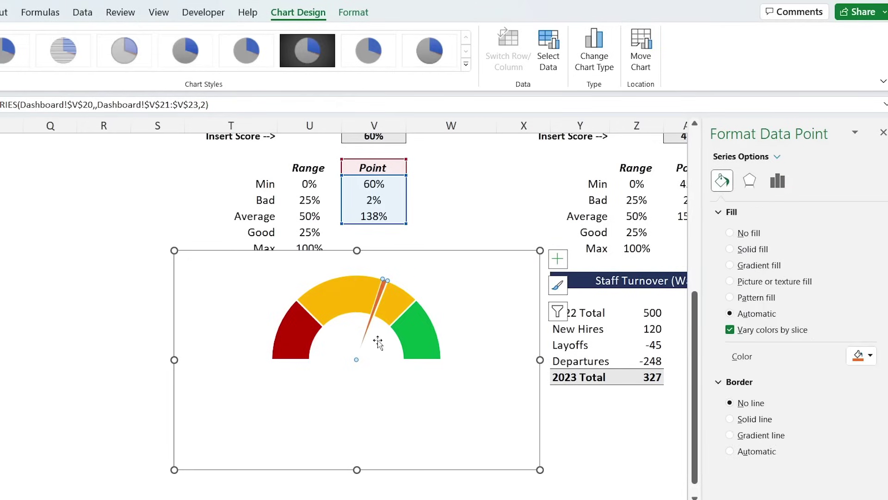
{"action": "left_click", "coordinate": [380, 345]}
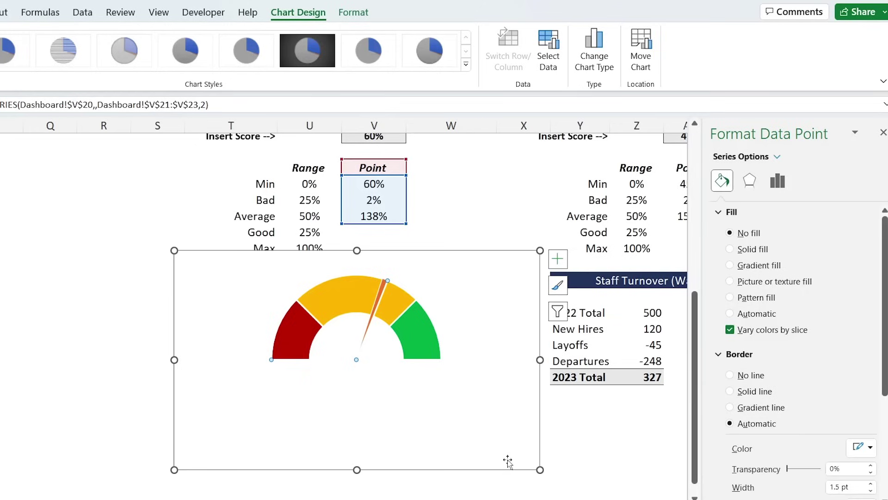
{"action": "left_click", "coordinate": [746, 380]}
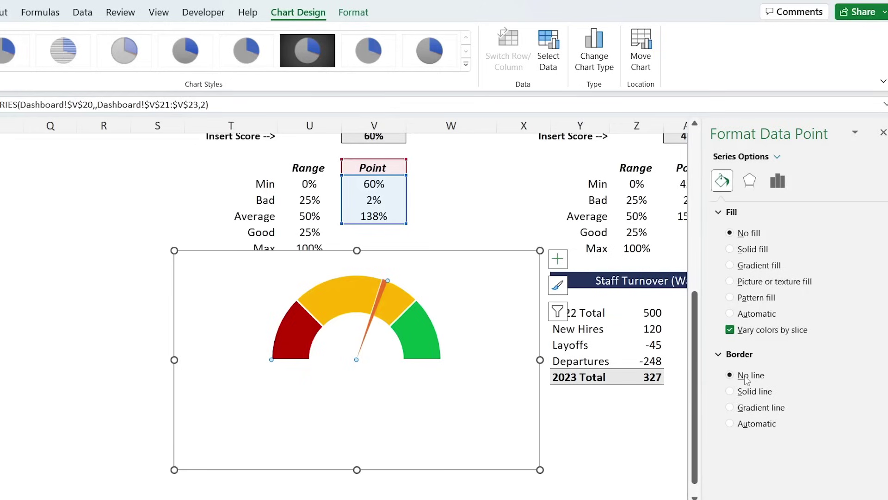
{"action": "key", "text": "ctrl+z"}
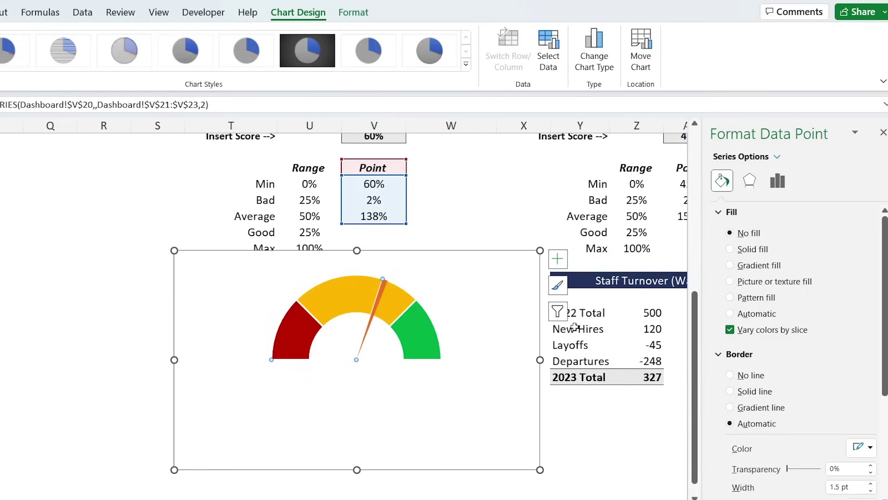
{"action": "left_click", "coordinate": [749, 376]}
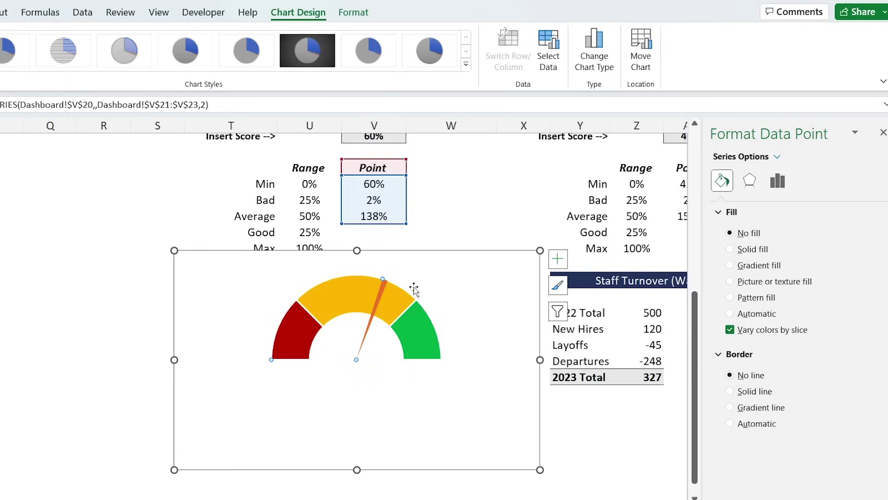
Step: Fill the gauge's needle slice with the recently used dark navy color
{"action": "left_click", "coordinate": [380, 291]}
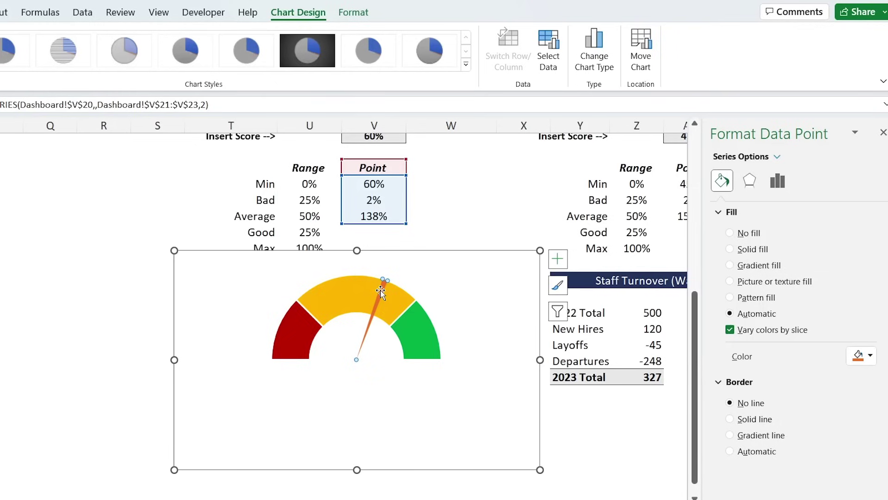
{"action": "left_click", "coordinate": [871, 356]}
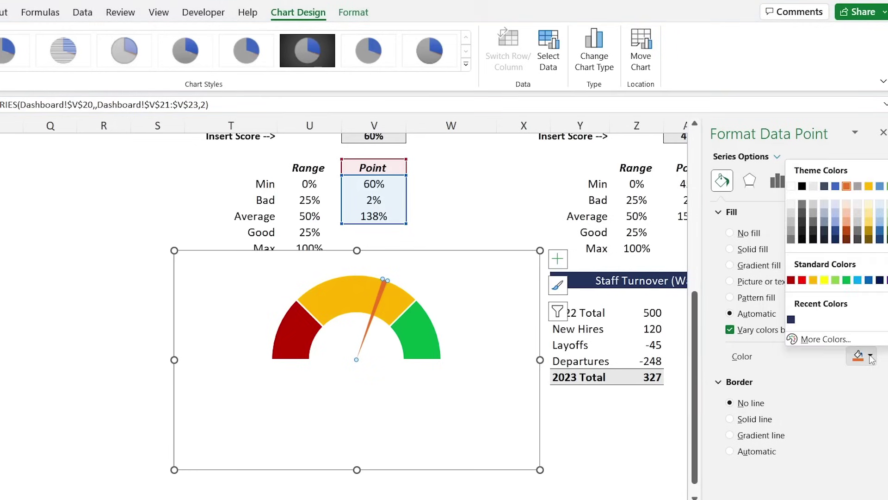
{"action": "left_click", "coordinate": [791, 319]}
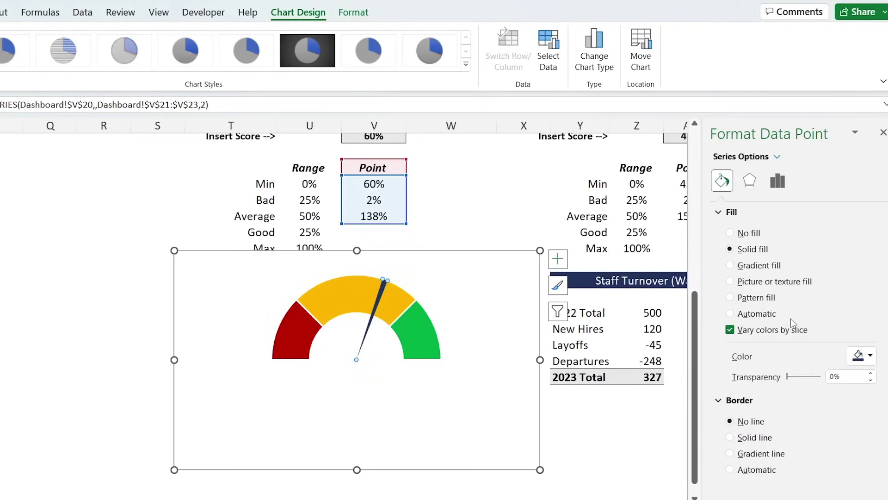
Step: Add a data label to the gauge's needle slice and link it to the Insert Score cell V18
{"action": "right_click", "coordinate": [382, 290]}
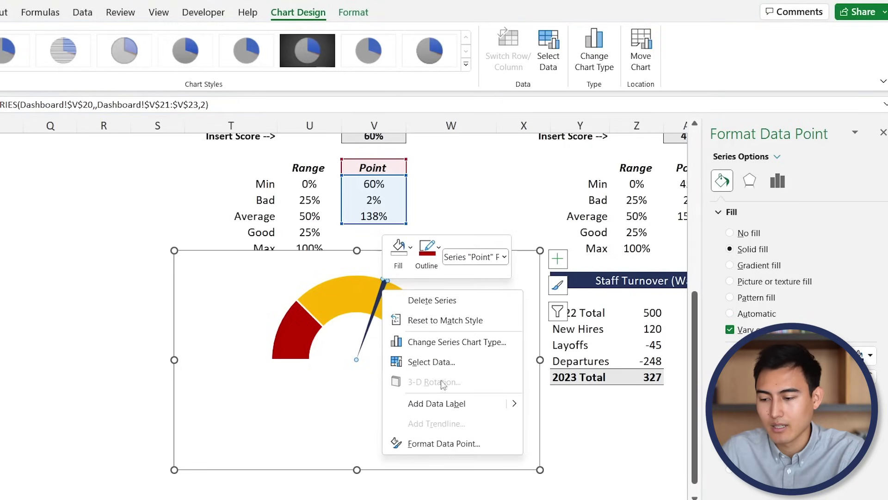
{"action": "left_click", "coordinate": [440, 403]}
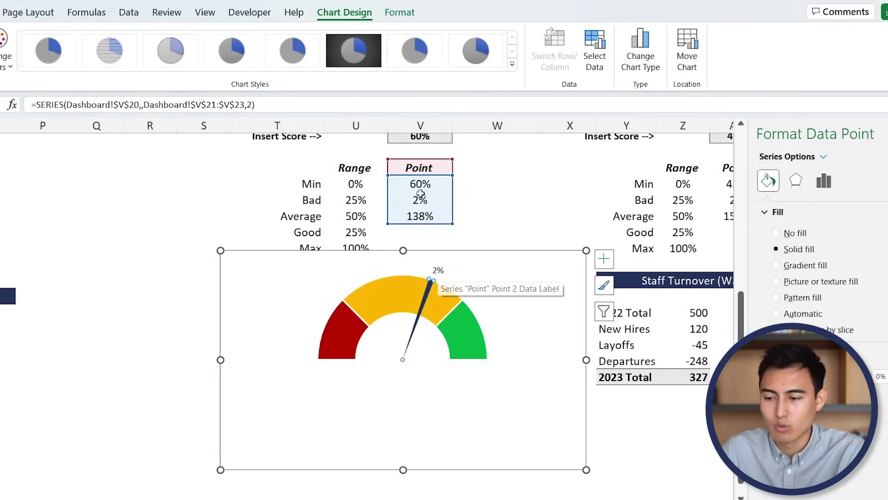
{"action": "left_click", "coordinate": [438, 270]}
{"action": "left_click", "coordinate": [438, 270]}
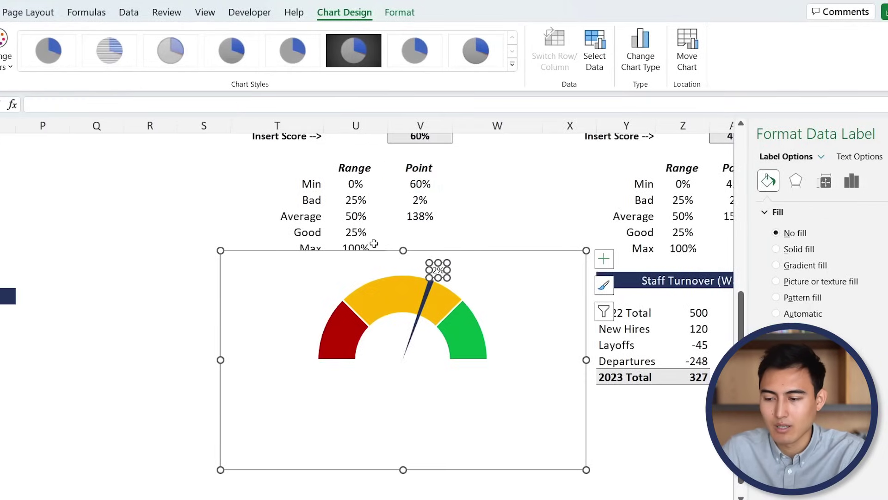
{"action": "left_click", "coordinate": [38, 100]}
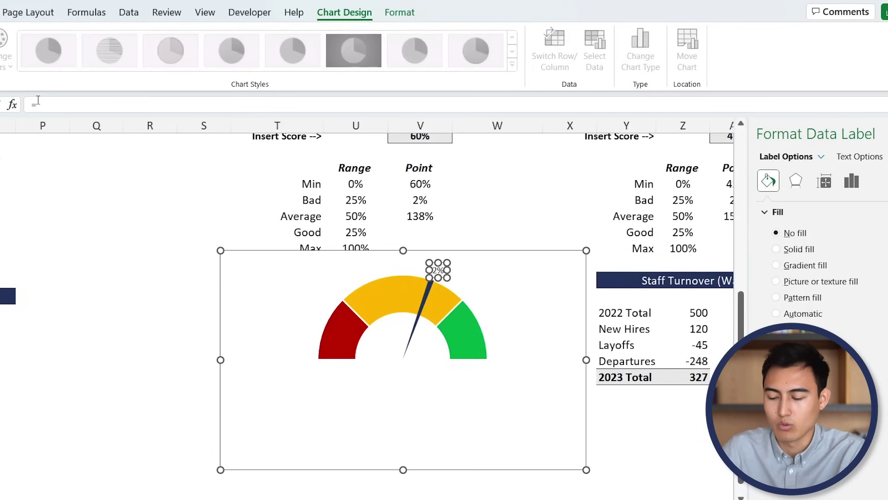
{"action": "left_click", "coordinate": [419, 139]}
{"action": "key", "text": "Return"}
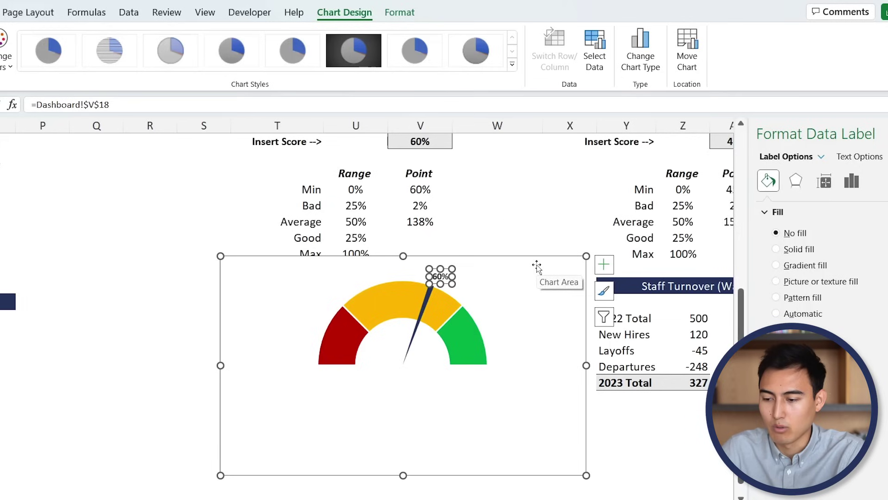
{"action": "left_click", "coordinate": [509, 263]}
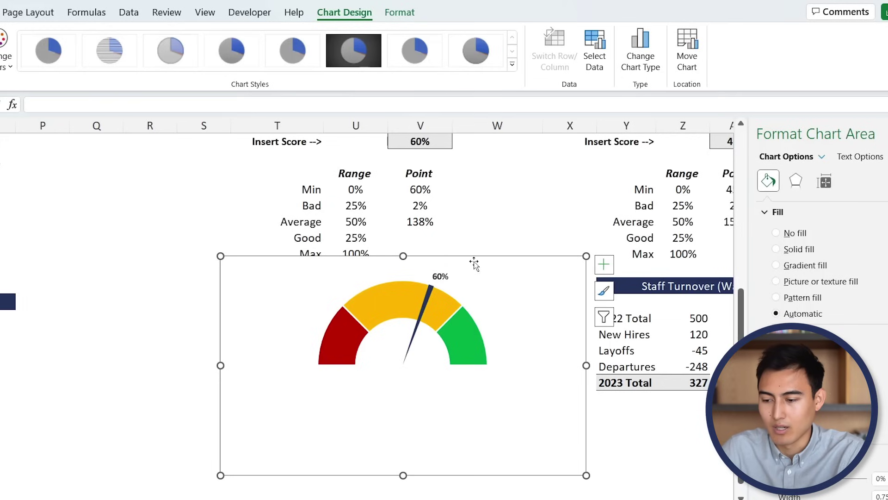
Step: Test the customer gauge by entering a score of 55% and then 20% in the Insert Score cell V18
{"action": "scroll", "coordinate": [408, 181], "scroll_direction": "up", "scroll_amount": 1}
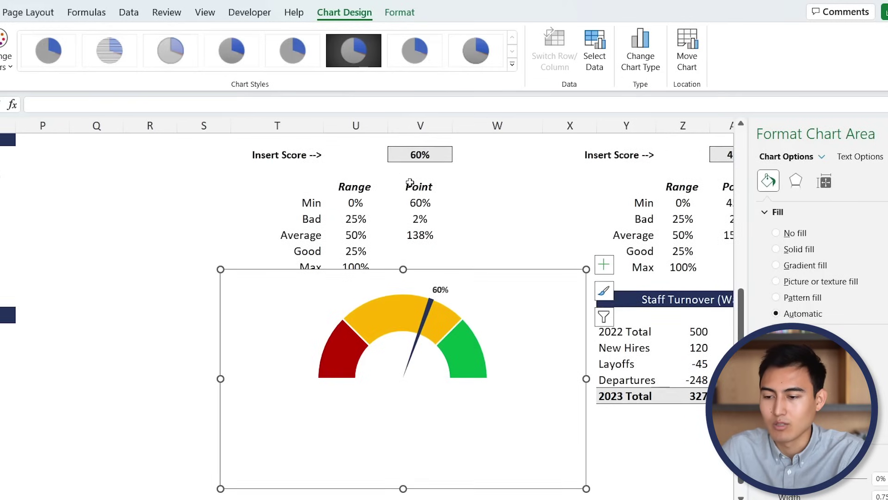
{"action": "left_click", "coordinate": [429, 156]}
{"action": "type", "text": "55"}
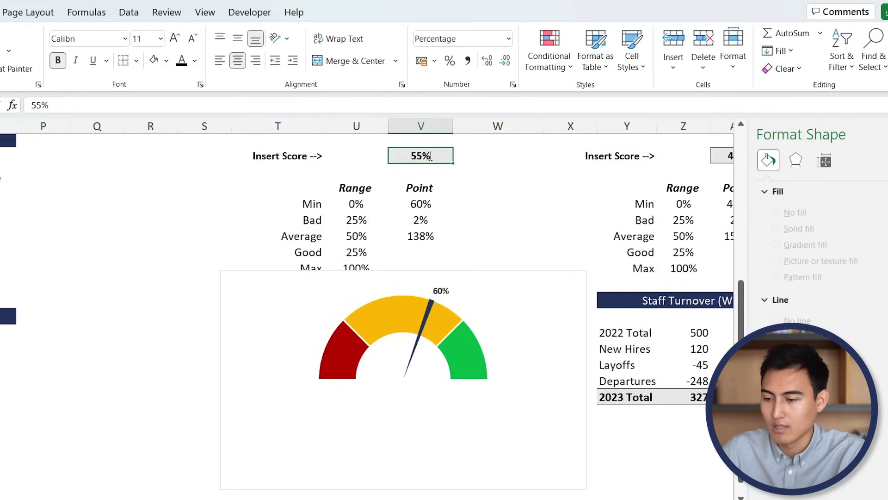
{"action": "key", "text": "Return"}
{"action": "left_click", "coordinate": [430, 156]}
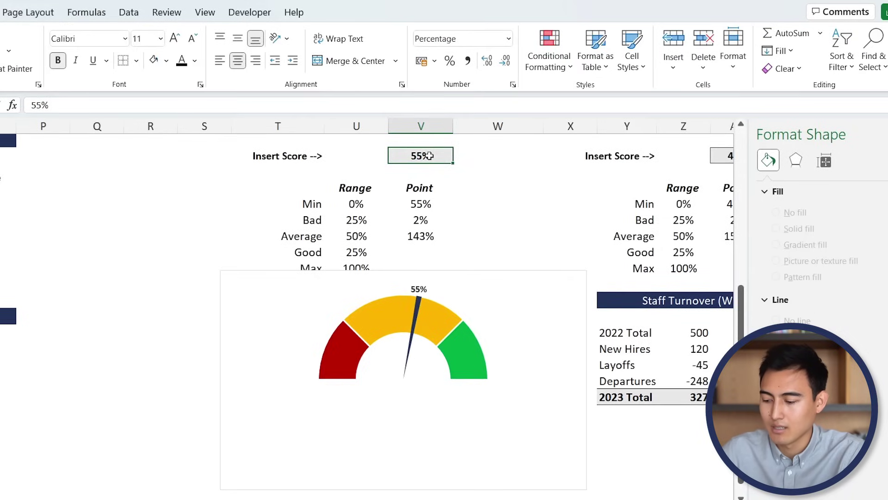
{"action": "type", "text": "20"}
{"action": "key", "text": "Return"}
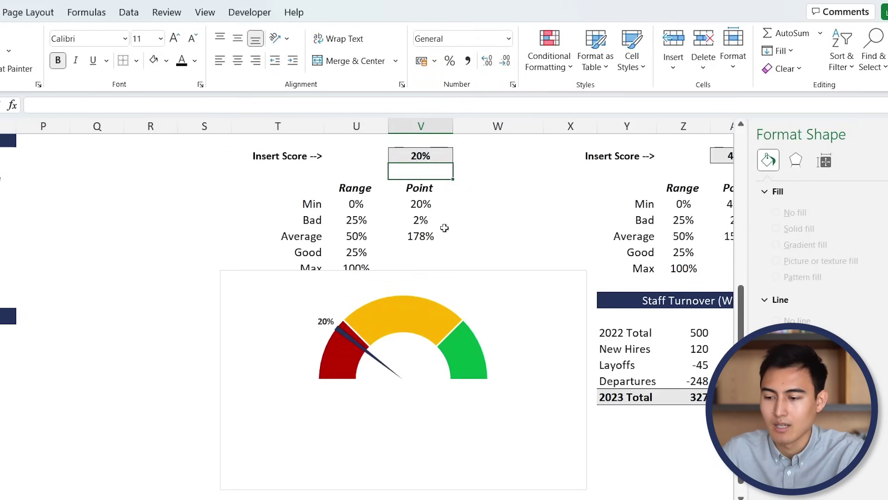
Step: Try a needle thickness of 10% in the Point column's second value, then undo the change
{"action": "left_click", "coordinate": [407, 215]}
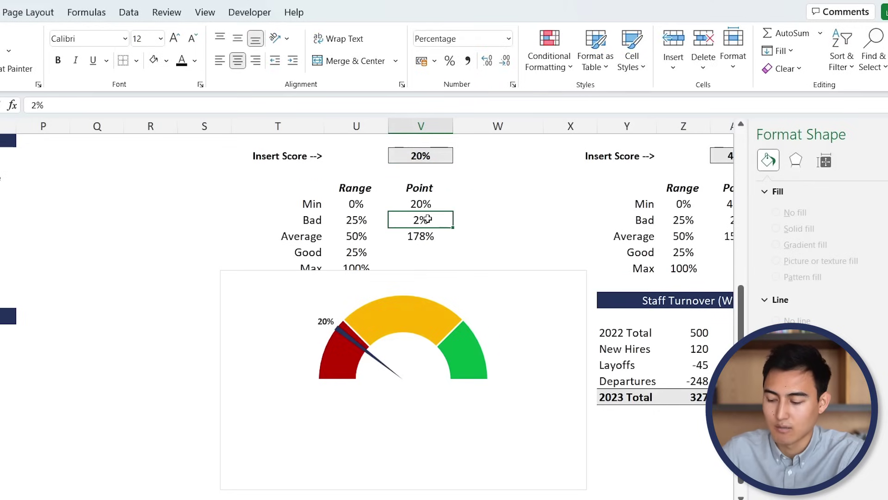
{"action": "type", "text": "10"}
{"action": "key", "text": "Return"}
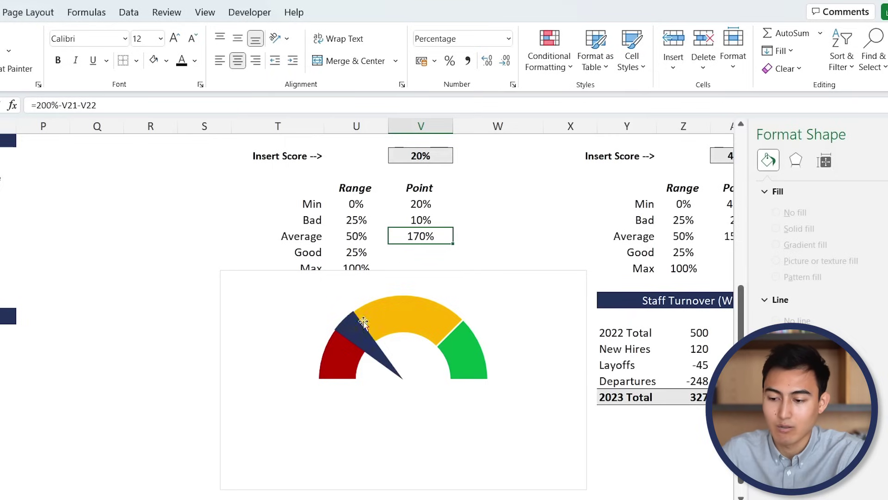
{"action": "mouse_move", "coordinate": [358, 322]}
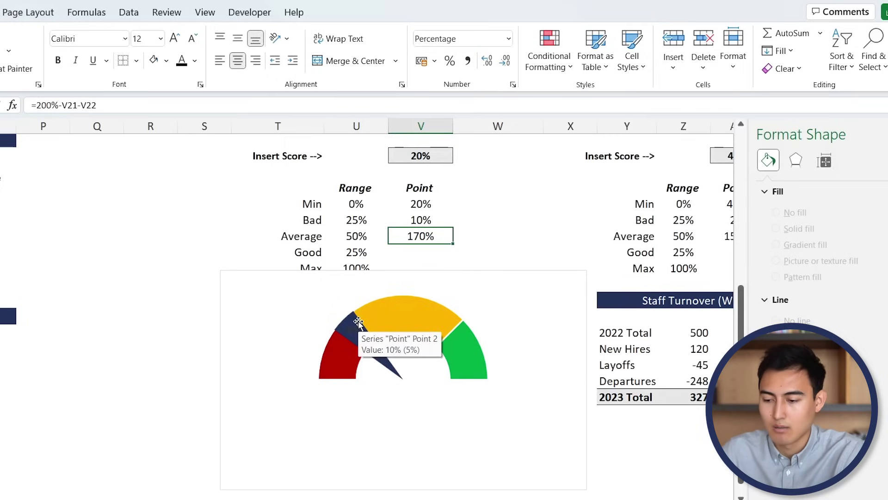
{"action": "key", "text": "ctrl+z"}
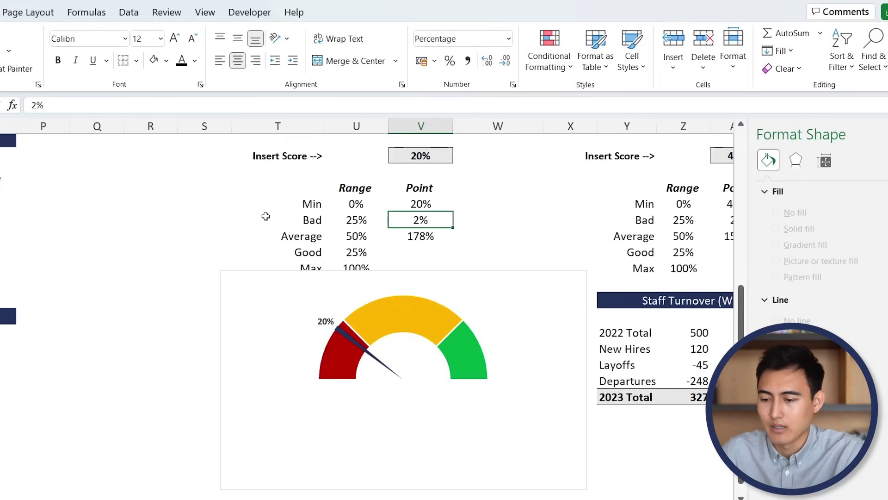
Step: Place the gauge chart, scaled down, beneath the Customer Satisfaction Score heading in the dashboard's Satisfaction Scores section
{"action": "left_click", "coordinate": [256, 277]}
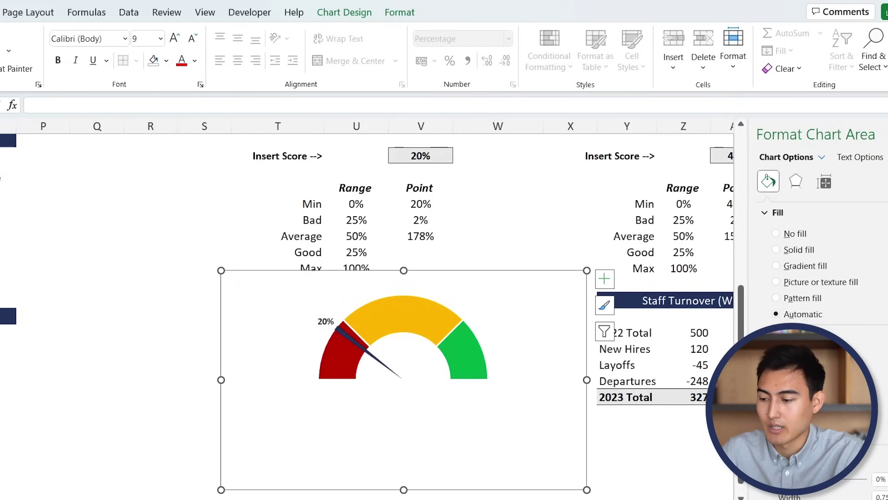
{"action": "left_click_drag", "start_coordinate": [248, 292], "coordinate": [0, 247]}
{"action": "scroll", "coordinate": [97, 209], "scroll_direction": "left", "scroll_amount": 3}
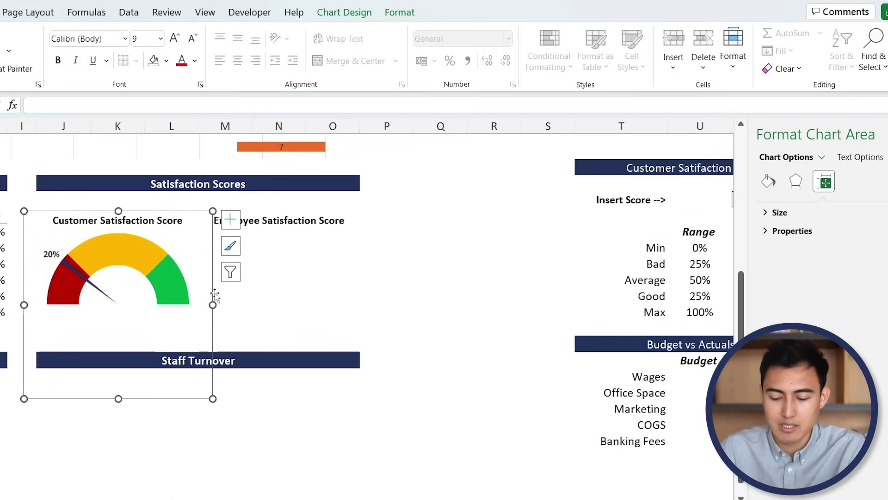
Step: Paste a copy of the customer gauge into the Employee Satisfaction Score area and select the copy's Point series
{"action": "left_click", "coordinate": [294, 261]}
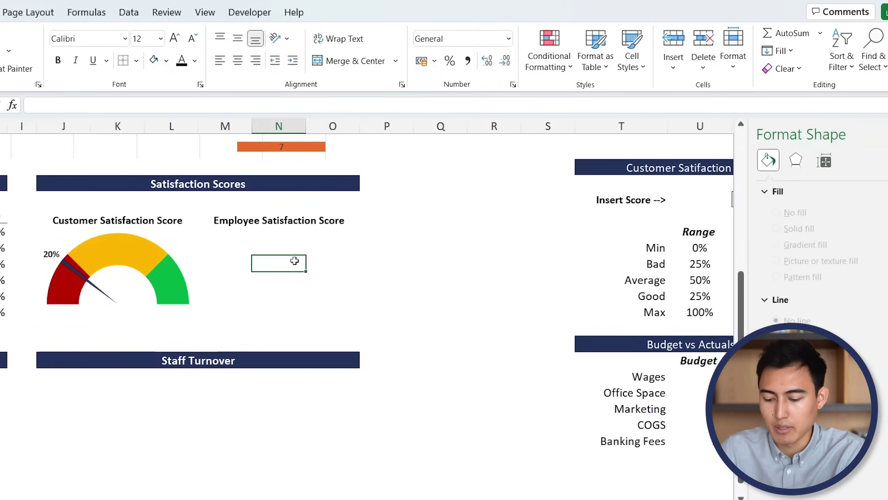
{"action": "key", "text": "ctrl+v"}
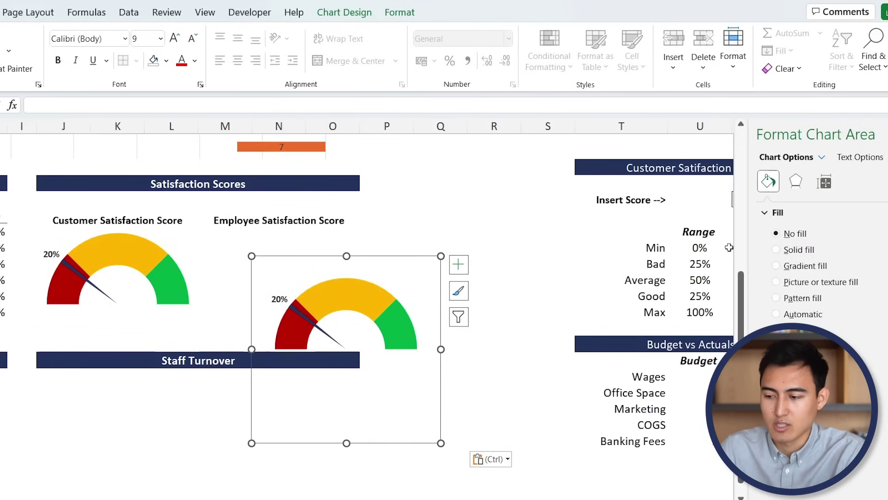
{"action": "left_click", "coordinate": [292, 267]}
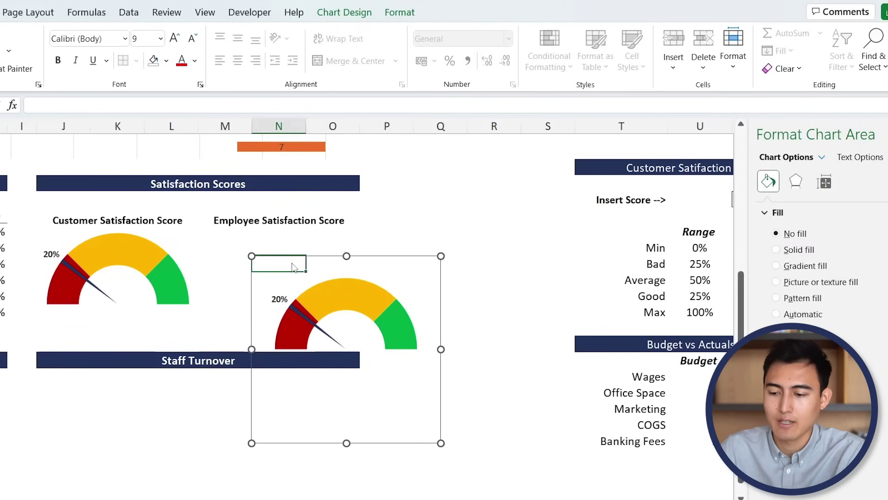
{"action": "right_click", "coordinate": [292, 267]}
{"action": "key", "text": "Escape"}
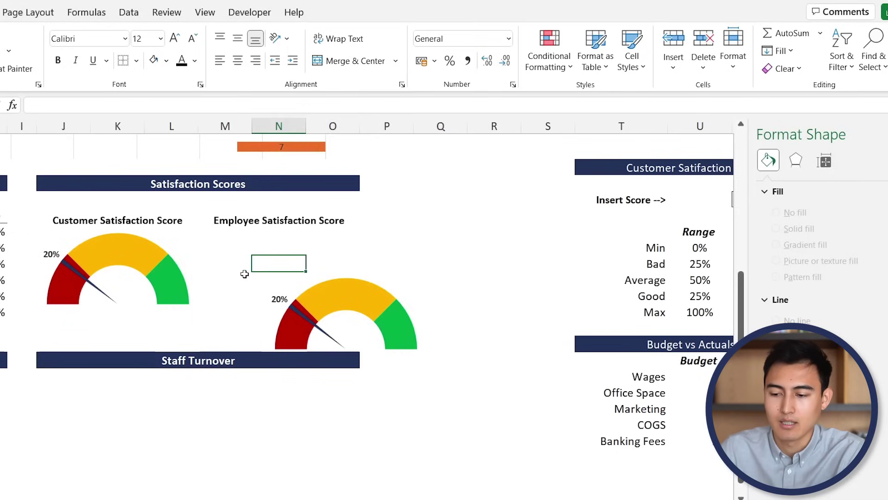
{"action": "key", "text": "ctrl+v"}
{"action": "left_click", "coordinate": [331, 260]}
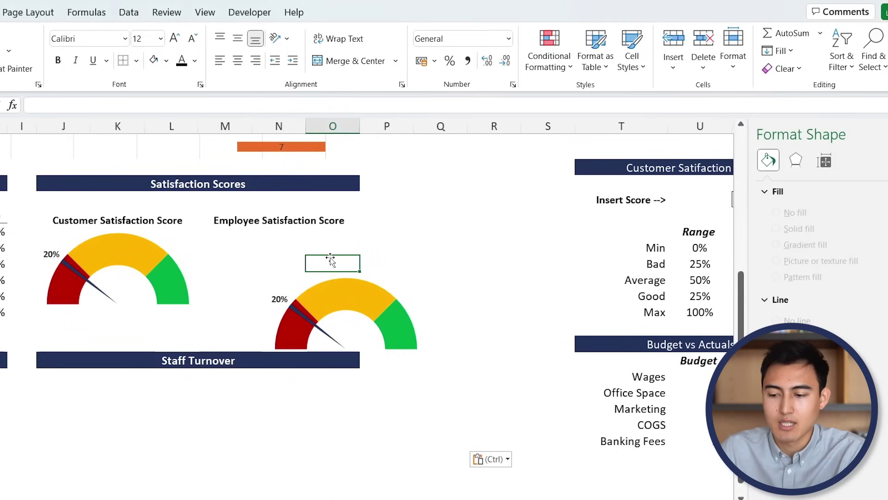
{"action": "left_click", "coordinate": [374, 299]}
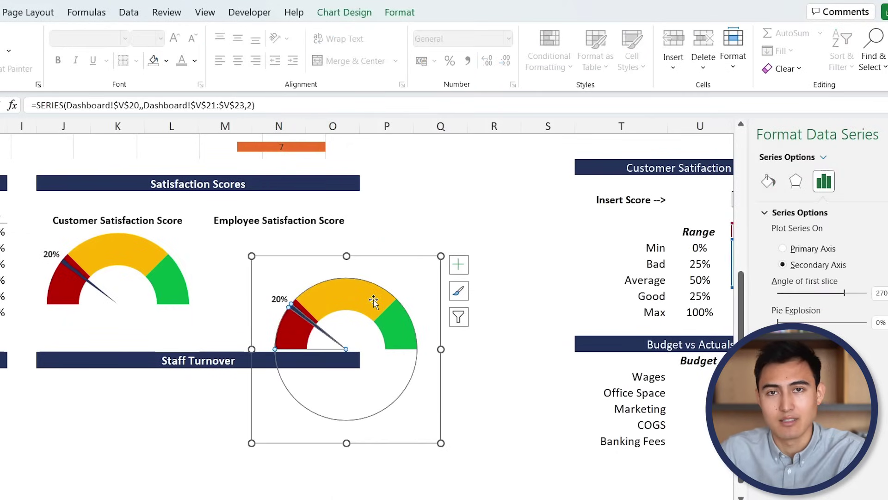
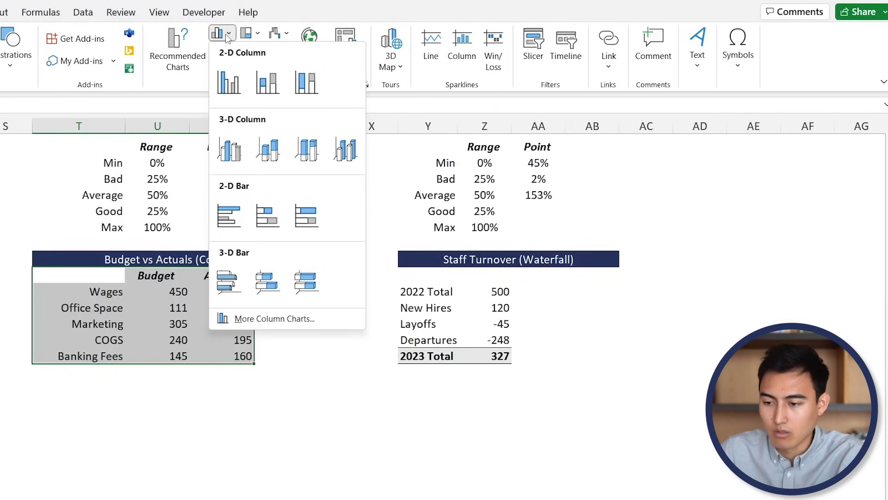
Step: Insert a 2-D clustered column chart from the Budget vs Actuals table and delete its chart title
{"action": "left_click", "coordinate": [229, 84]}
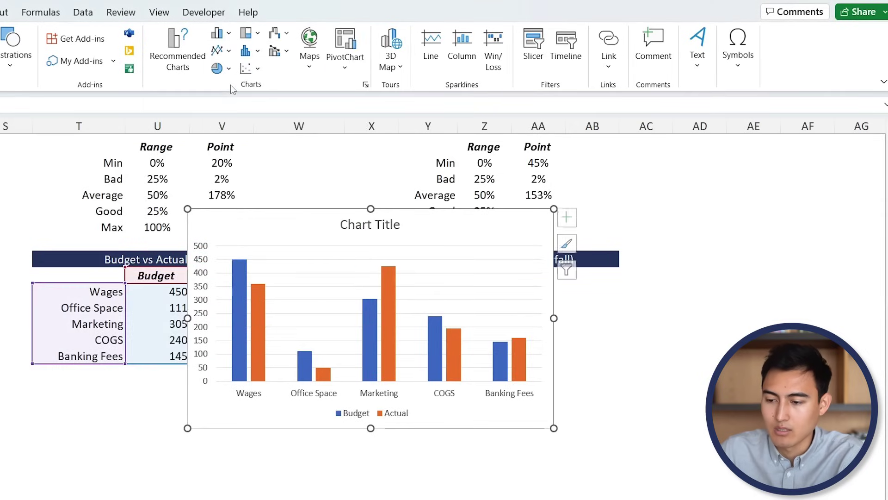
{"action": "left_click", "coordinate": [380, 226]}
{"action": "key", "text": "Delete"}
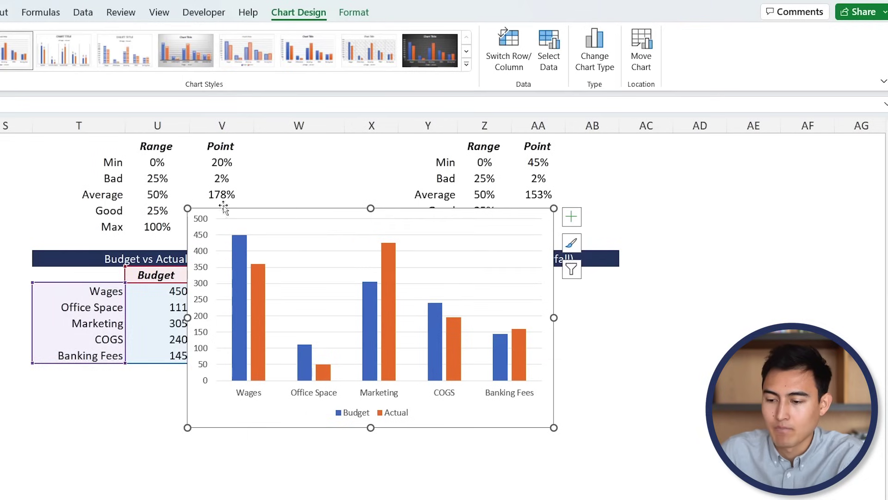
Step: Plot the Actual series on the secondary axis and set its gap width to 400%
{"action": "mouse_move", "coordinate": [240, 259]}
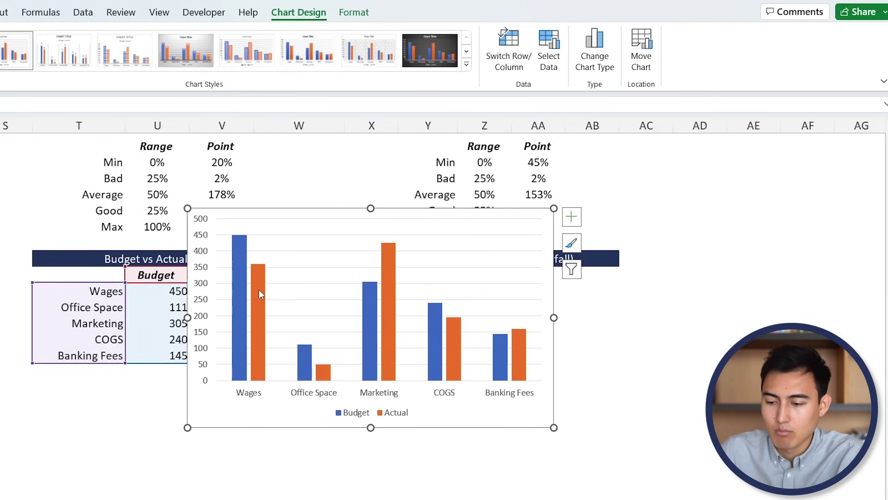
{"action": "left_click", "coordinate": [256, 289]}
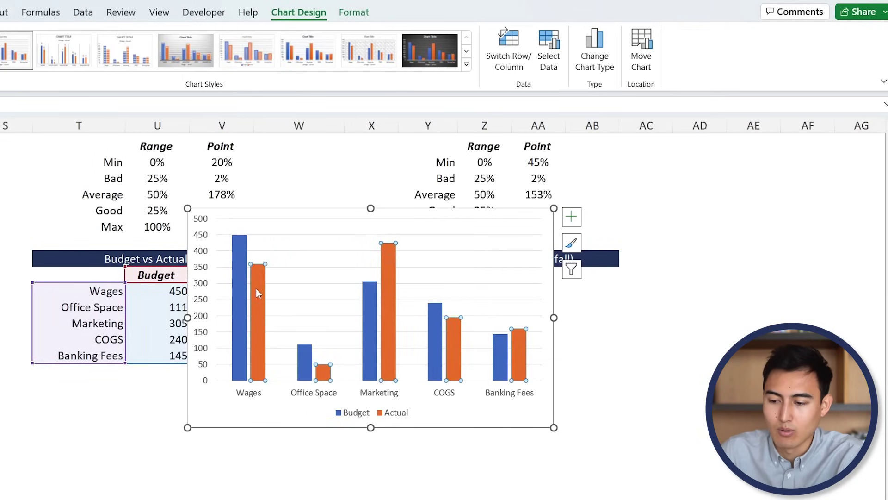
{"action": "right_click", "coordinate": [259, 290]}
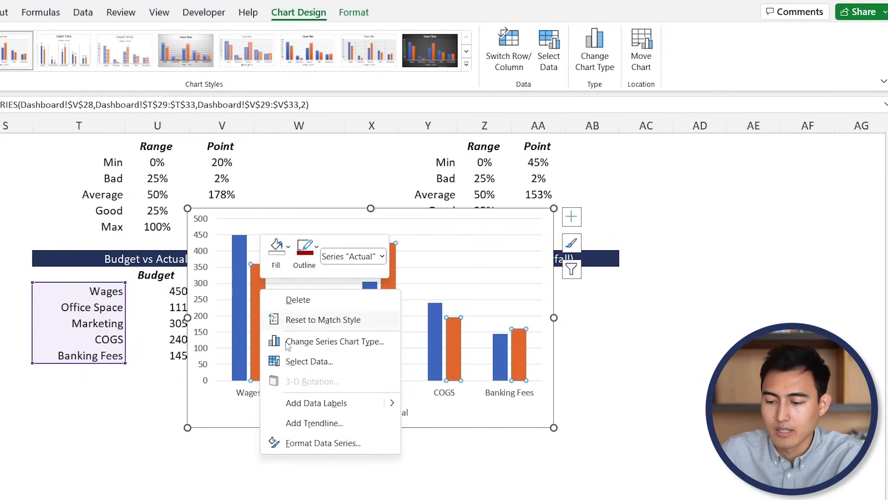
{"action": "left_click", "coordinate": [309, 442]}
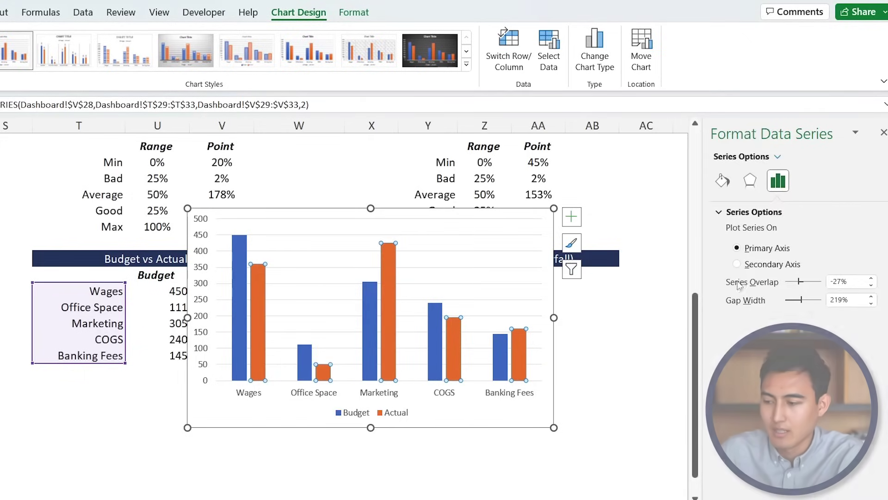
{"action": "left_click", "coordinate": [768, 266]}
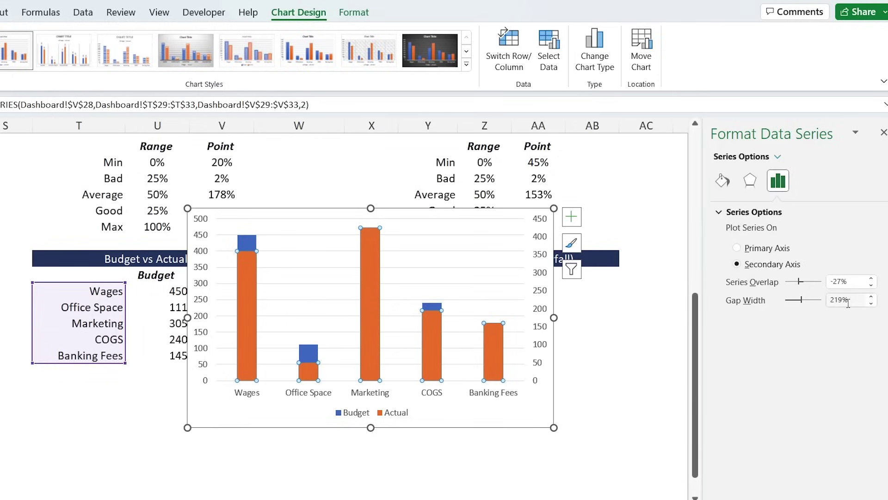
{"action": "left_click_drag", "start_coordinate": [853, 299], "coordinate": [826, 301]}
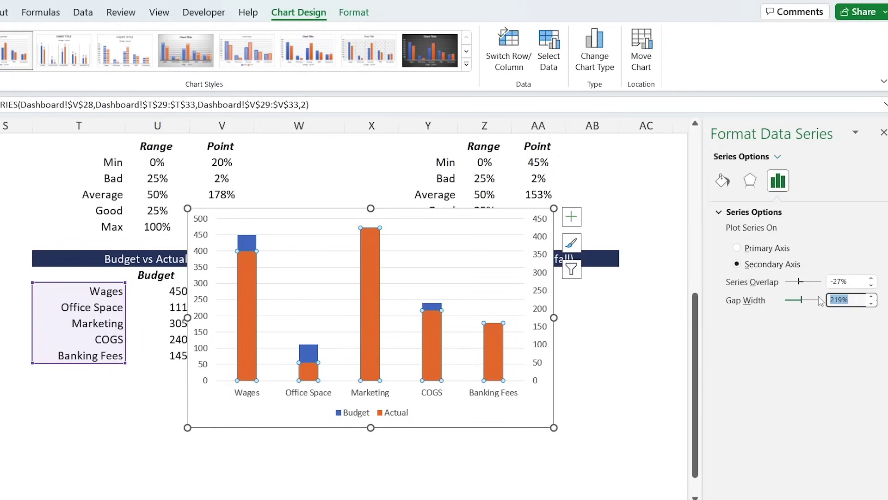
{"action": "type", "text": "400"}
{"action": "key", "text": "Return"}
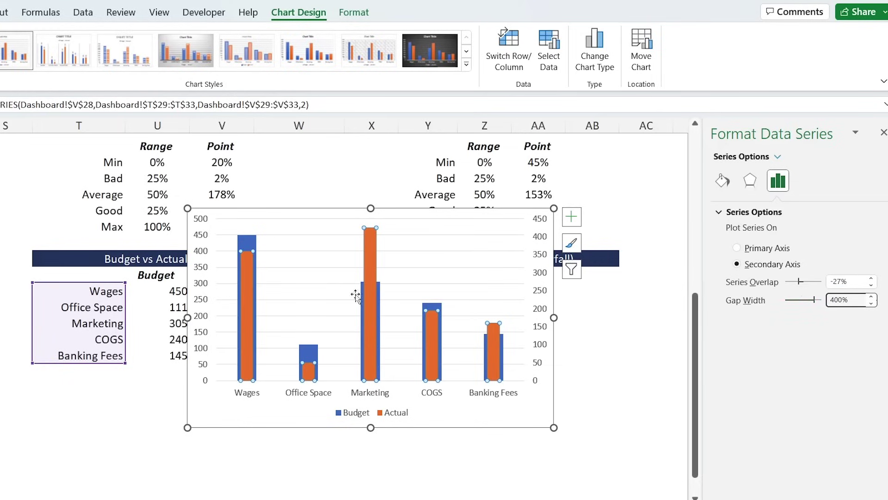
Step: Set the Budget series' gap width to 159% so its columns sit wider behind the Actual columns
{"action": "left_click", "coordinate": [249, 242]}
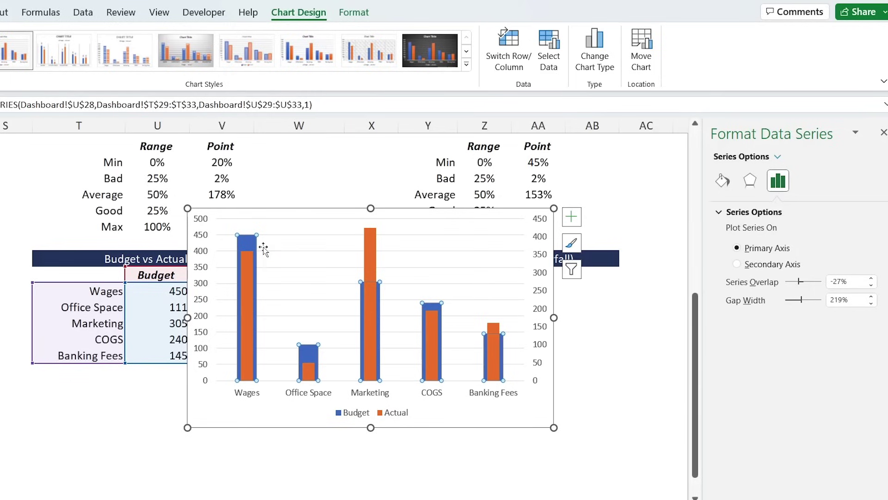
{"action": "left_click_drag", "start_coordinate": [838, 300], "coordinate": [803, 308]}
{"action": "type", "text": "15"}
{"action": "key", "text": "Return"}
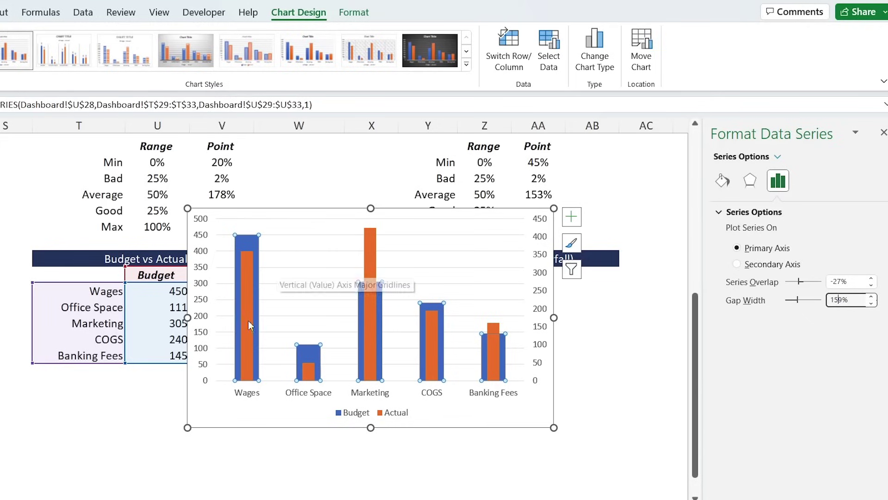
Step: Fill the Actual series with the standard dark red through its legend entry in the Budget vs Actuals chart
{"action": "left_click", "coordinate": [353, 415]}
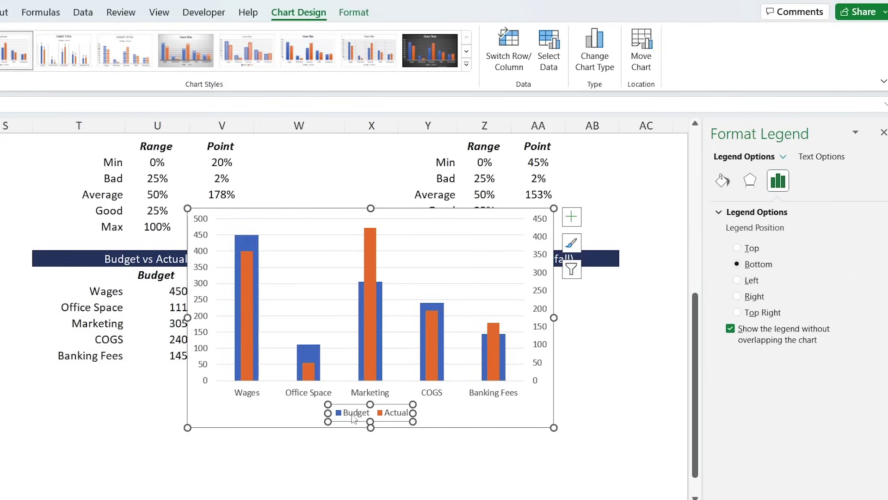
{"action": "left_click", "coordinate": [341, 413]}
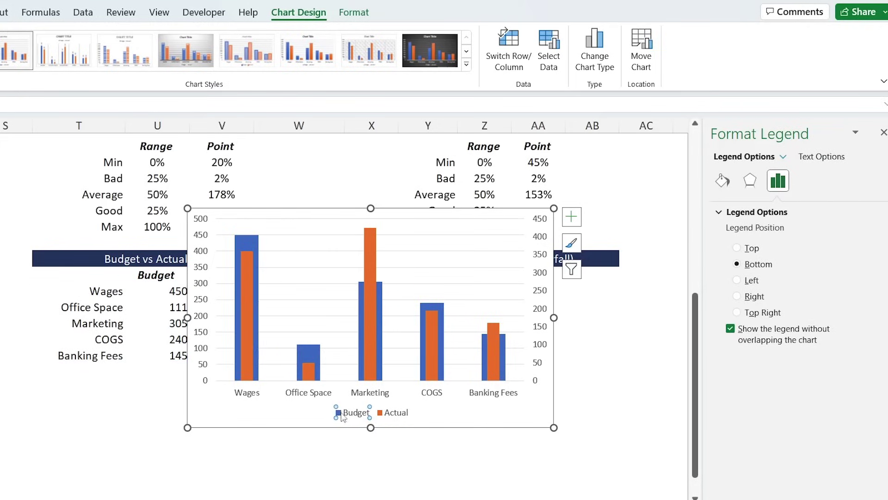
{"action": "left_click", "coordinate": [383, 416]}
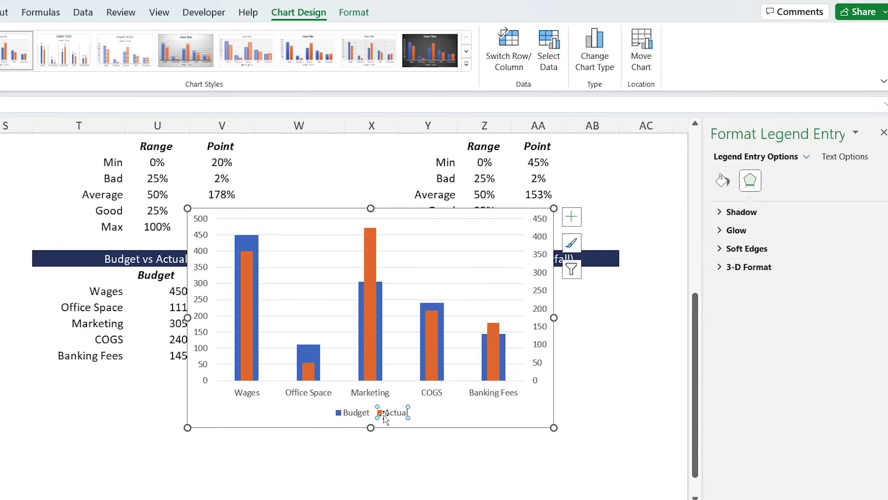
{"action": "left_click", "coordinate": [722, 181]}
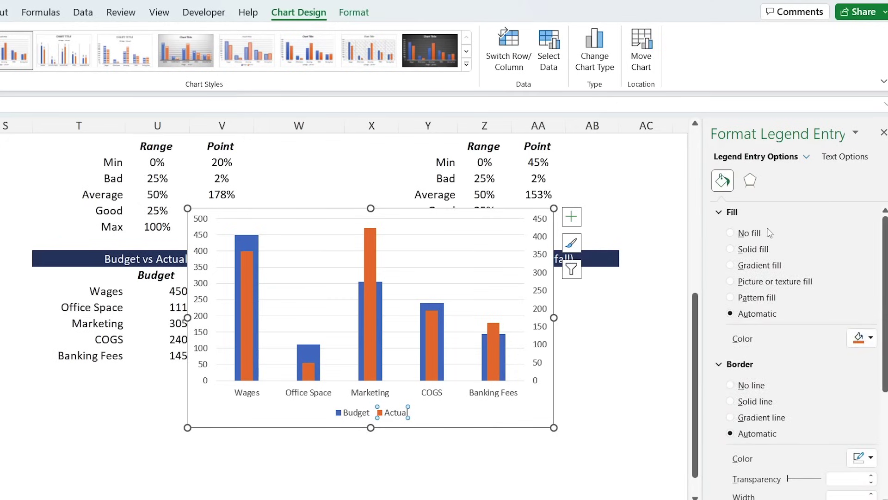
{"action": "left_click", "coordinate": [870, 338]}
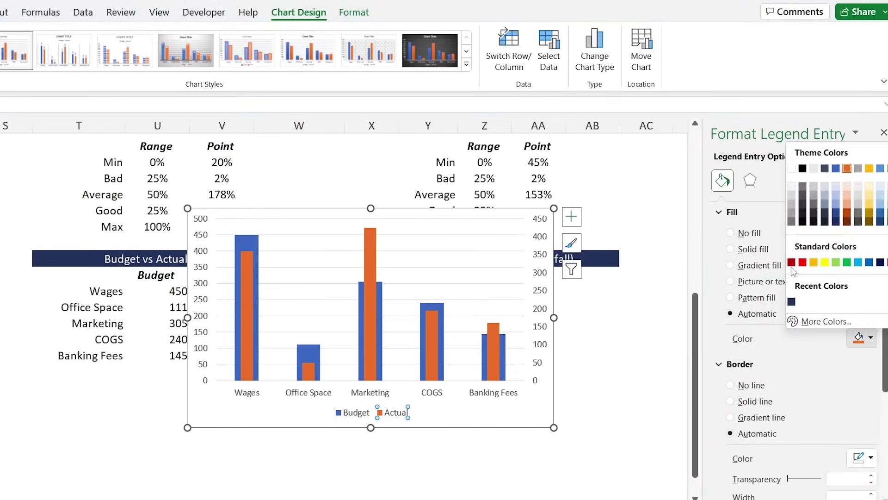
{"action": "left_click", "coordinate": [791, 262]}
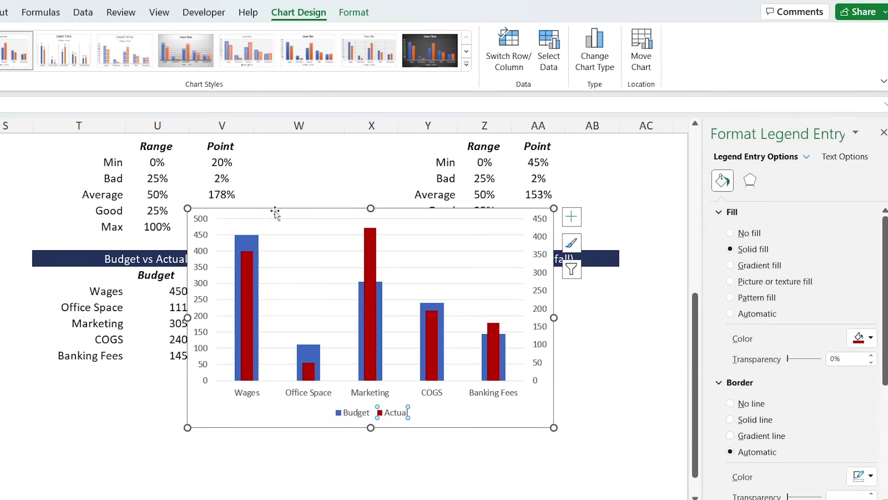
Step: Give the Budget series a dark red outline and fill its columns with the lightest orange theme color
{"action": "left_click", "coordinate": [245, 244]}
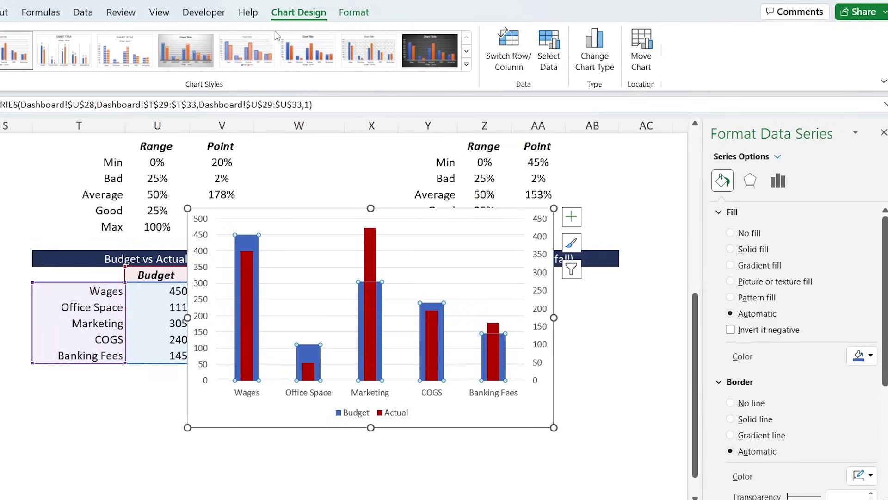
{"action": "left_click", "coordinate": [353, 14]}
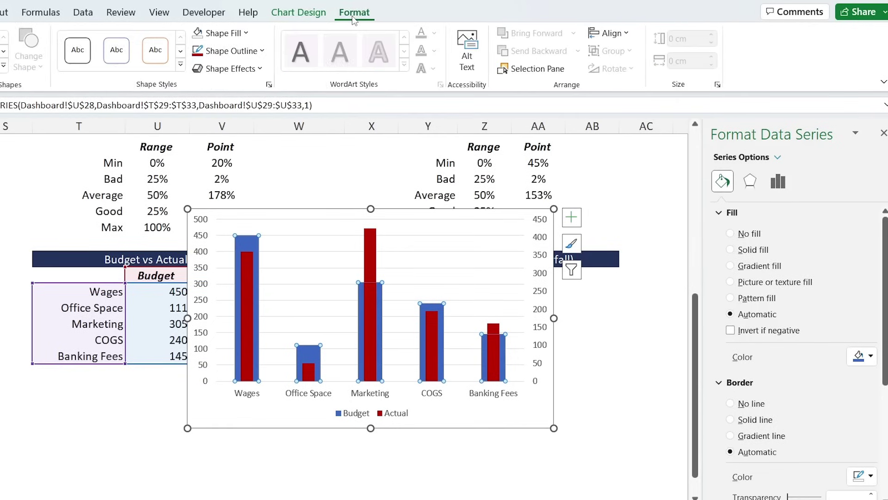
{"action": "left_click", "coordinate": [199, 52]}
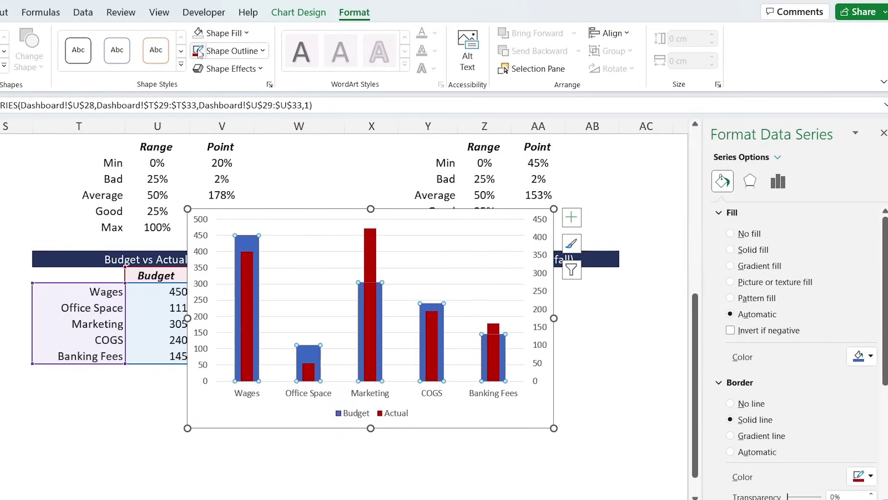
{"action": "left_click", "coordinate": [237, 34]}
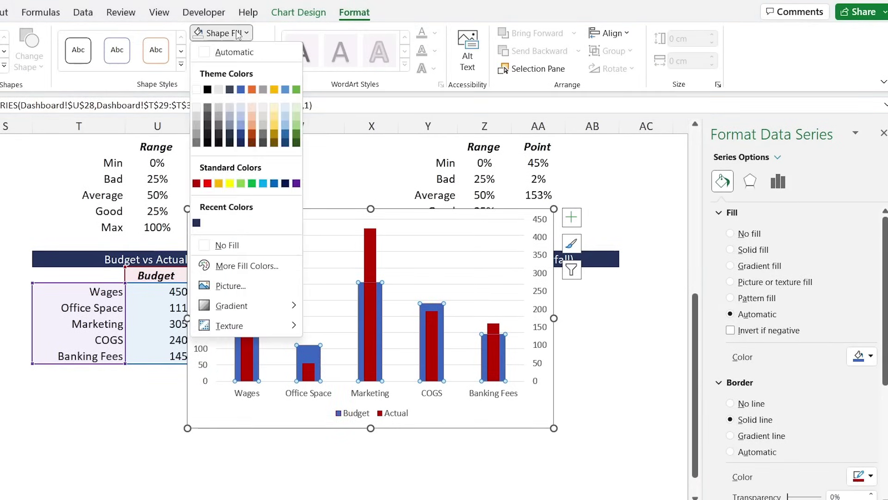
{"action": "left_click", "coordinate": [251, 104]}
{"action": "left_click", "coordinate": [286, 419]}
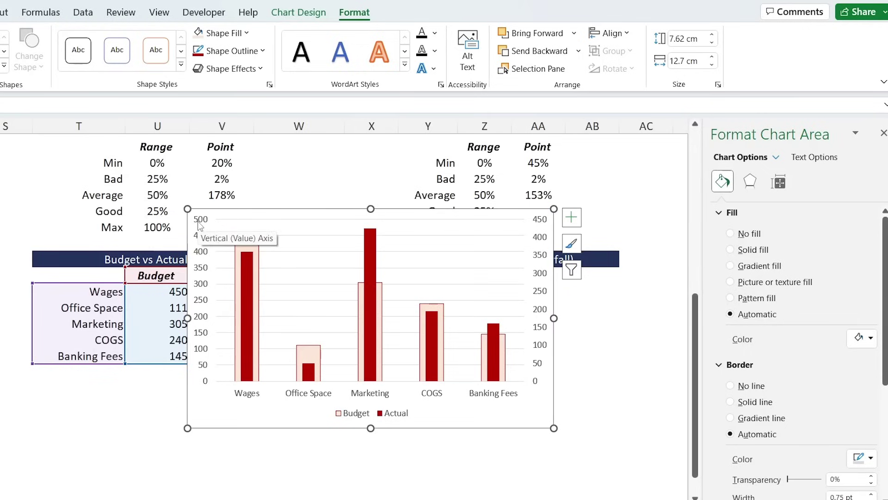
Step: Set the maximum bound of the secondary vertical axis to 500 so it matches the primary axis
{"action": "left_click", "coordinate": [543, 224]}
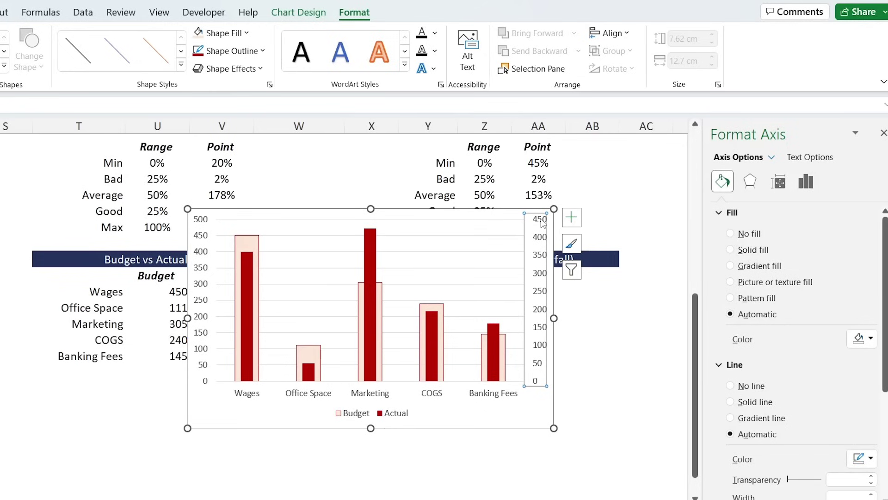
{"action": "right_click", "coordinate": [543, 223]}
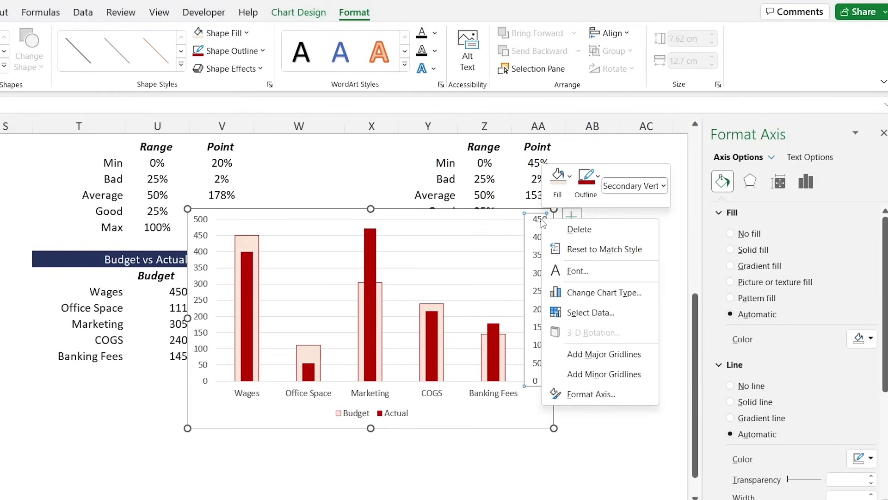
{"action": "left_click", "coordinate": [580, 396]}
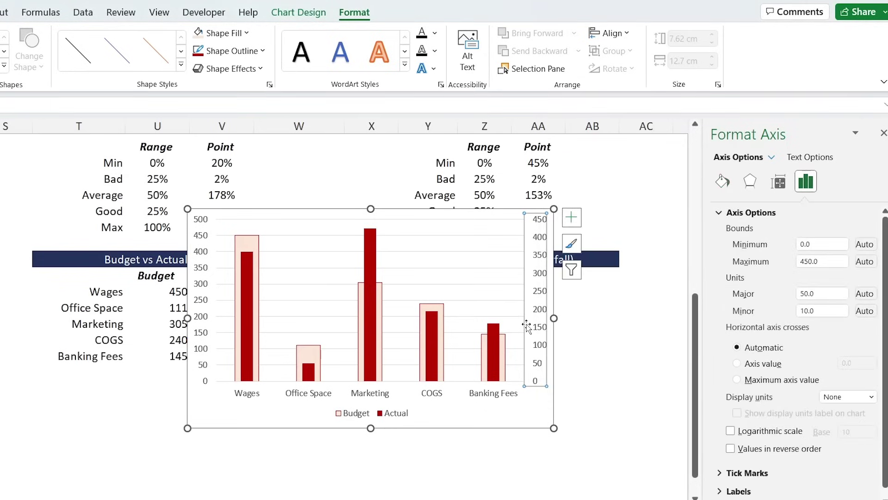
{"action": "double_click", "coordinate": [810, 262]}
{"action": "type", "text": "500"}
{"action": "key", "text": "Return"}
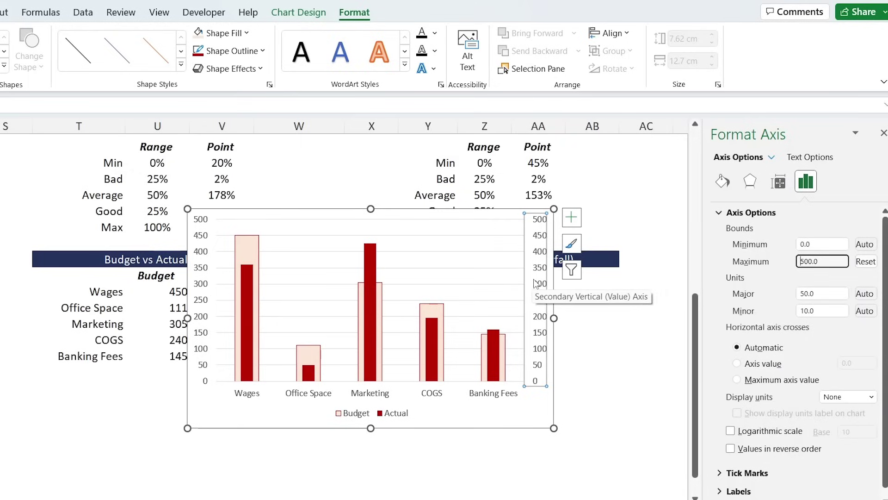
Step: Delete the secondary vertical axis and move the chart beneath the Budget vs. Actual Expenses heading on the dashboard
{"action": "key", "text": "Delete"}
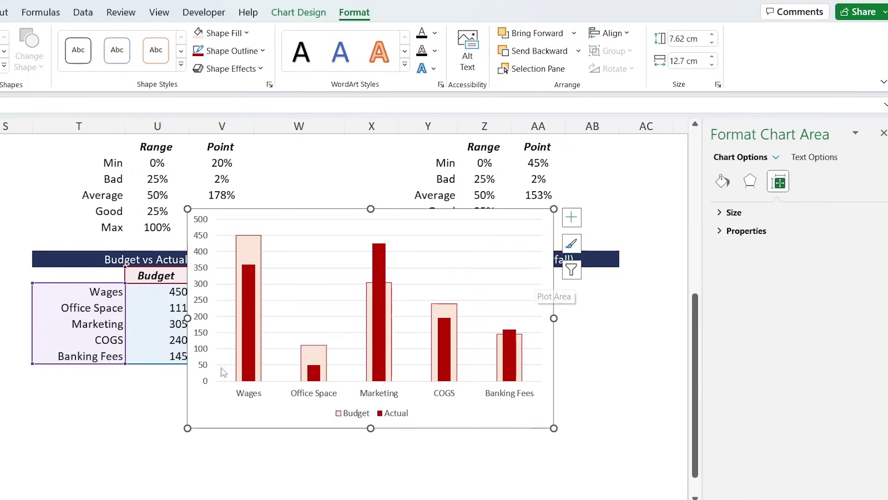
{"action": "left_click_drag", "start_coordinate": [237, 419], "coordinate": [4, 415]}
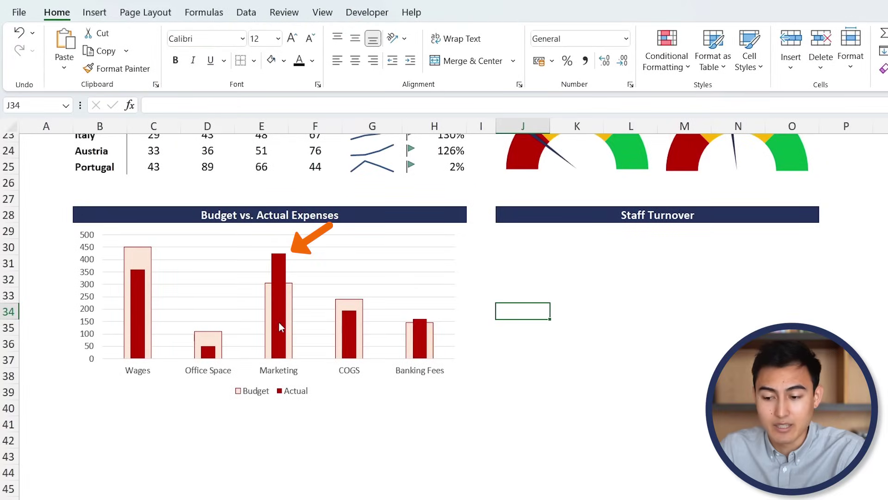
{"action": "mouse_move", "coordinate": [284, 264]}
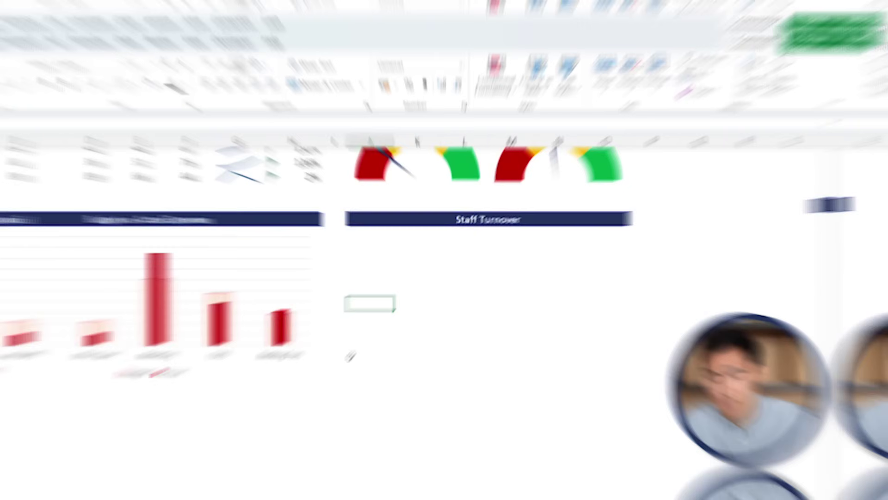
Step: Examine the Staff Turnover (Waterfall) table from the 2022 Total through hires, layoffs and departures to the 2023 Total formula
{"action": "scroll", "coordinate": [335, 371], "scroll_direction": "right", "scroll_amount": 4}
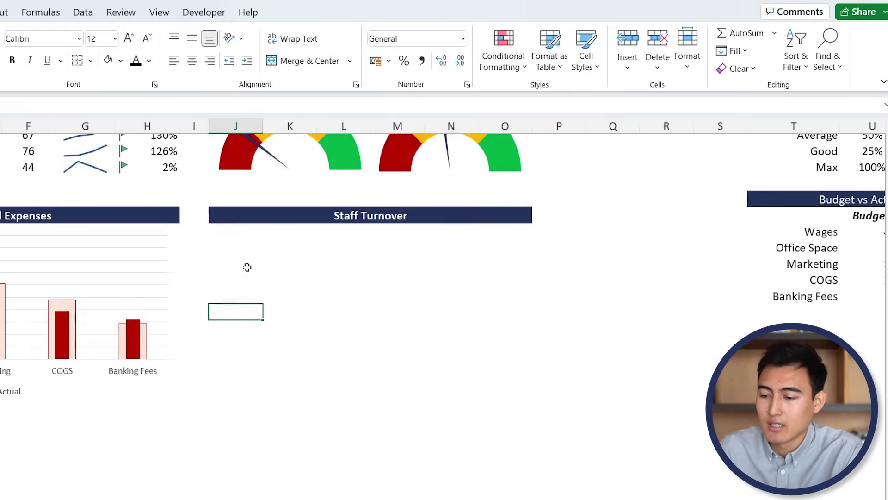
{"action": "scroll", "coordinate": [533, 399], "scroll_direction": "right", "scroll_amount": 4}
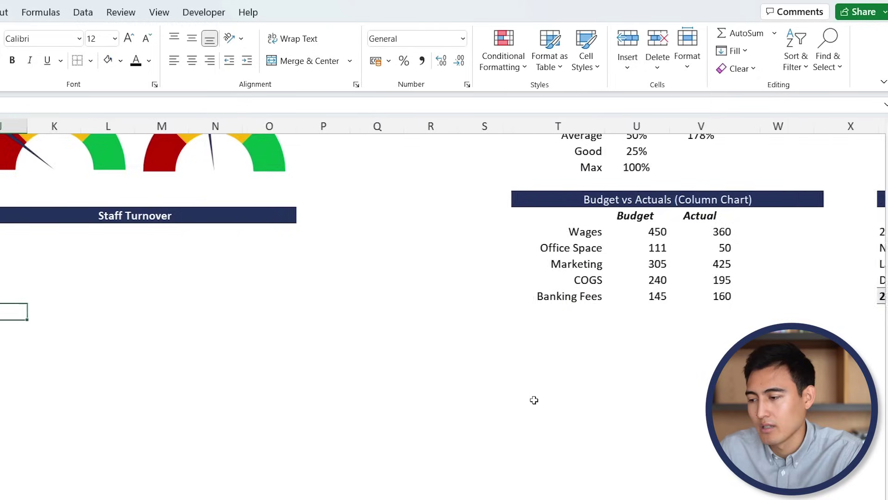
{"action": "scroll", "coordinate": [534, 399], "scroll_direction": "right", "scroll_amount": 8}
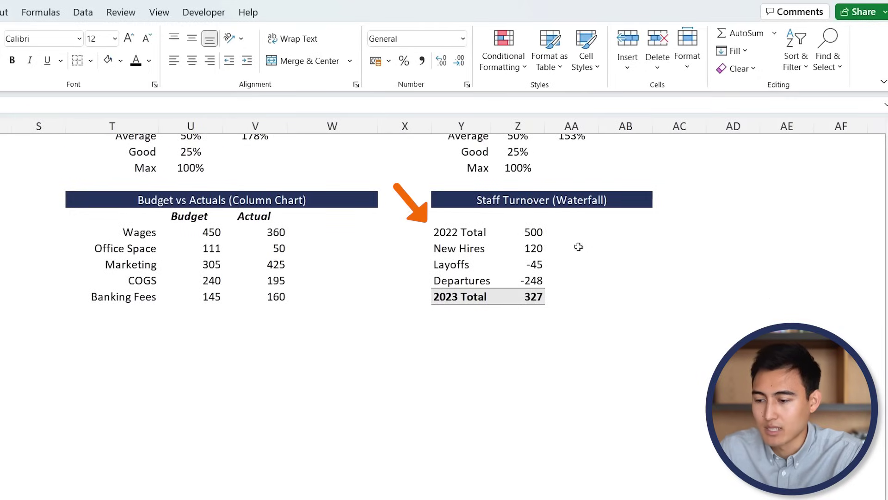
{"action": "left_click", "coordinate": [509, 228]}
{"action": "key", "text": "Left"}
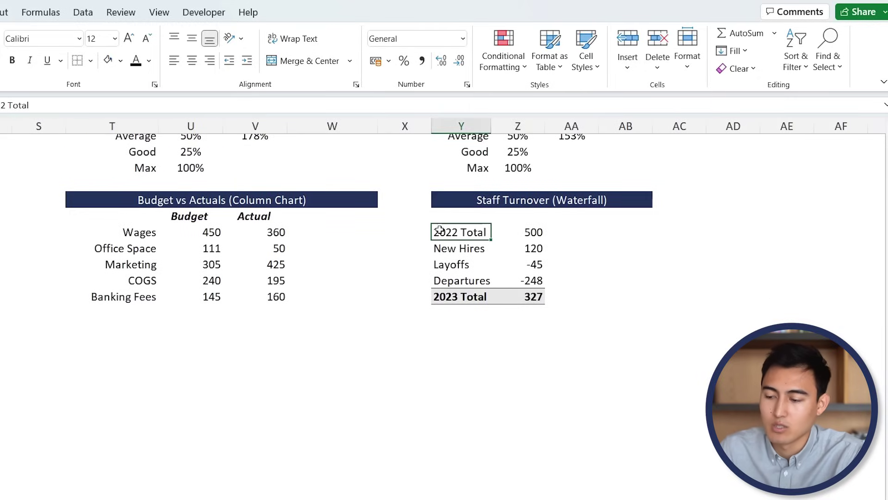
{"action": "key", "text": "Down"}
{"action": "key", "text": "shift+Right"}
{"action": "key", "text": "Down"}
{"action": "key", "text": "shift+Right"}
{"action": "key", "text": "Down"}
{"action": "key", "text": "Down"}
{"action": "key", "text": "Right"}
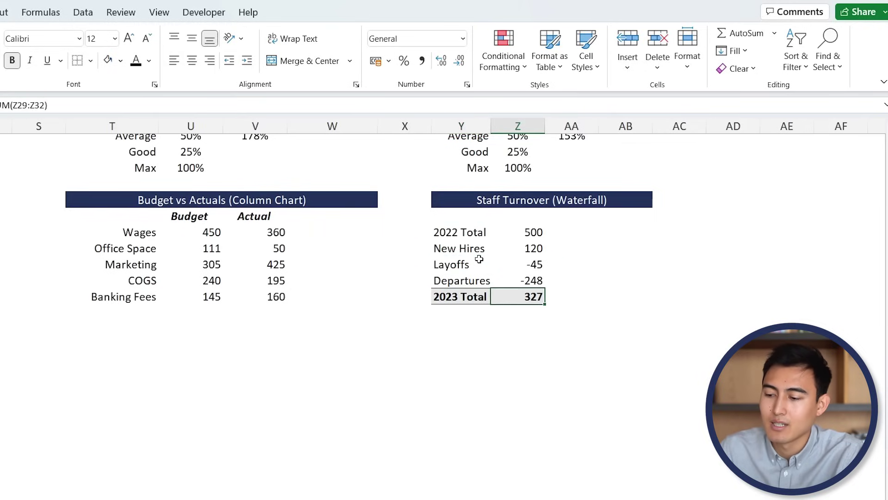
Step: Insert a waterfall chart from the whole Staff Turnover table and delete its chart title
{"action": "key", "text": "Up"}
{"action": "key", "text": "Up"}
{"action": "key", "text": "Up"}
{"action": "key", "text": "Left"}
{"action": "key", "text": "Up"}
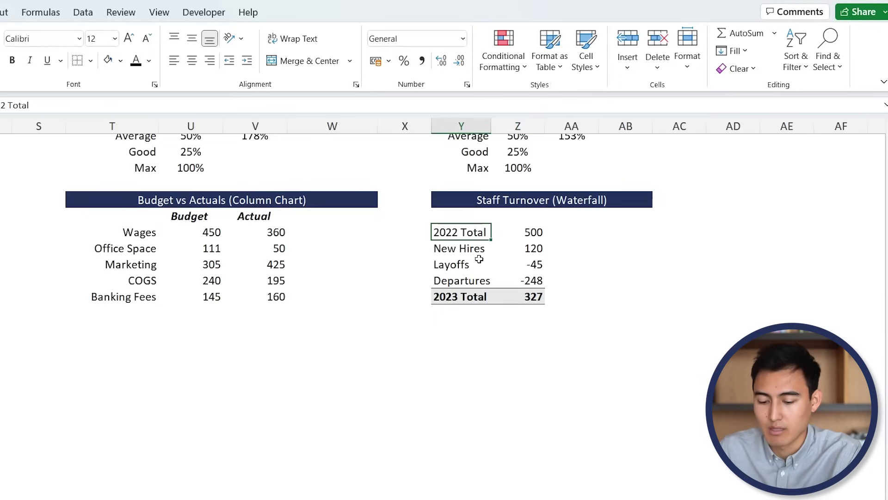
{"action": "key", "text": "ctrl+a"}
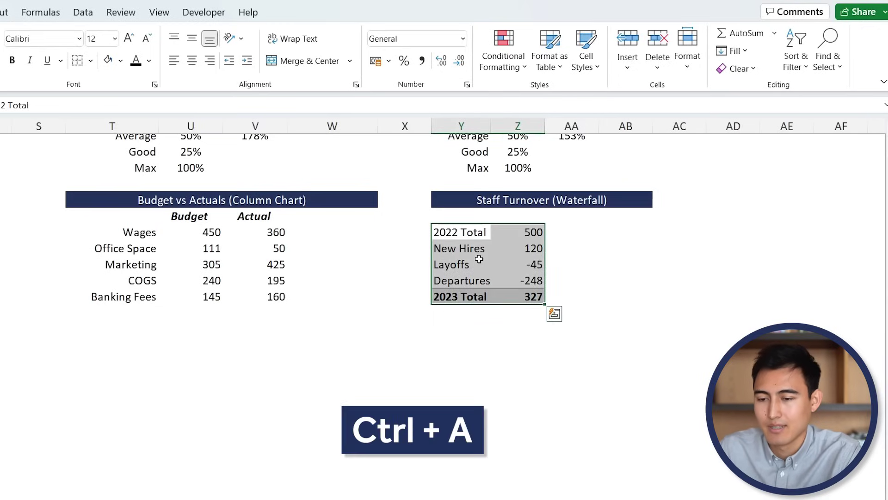
{"action": "key", "text": "alt+n"}
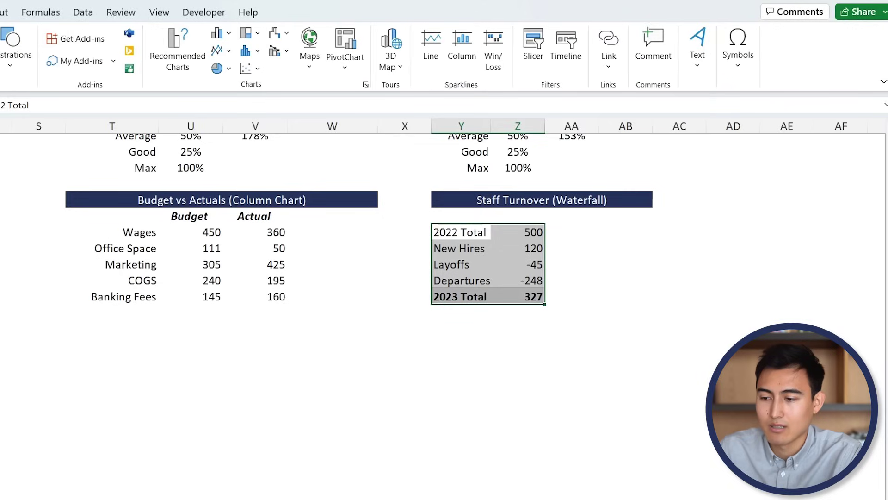
{"action": "left_click", "coordinate": [287, 37]}
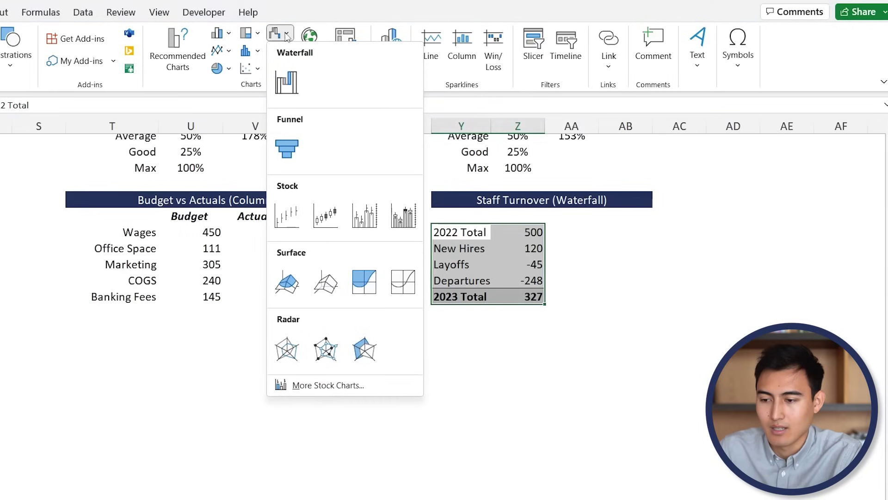
{"action": "left_click", "coordinate": [285, 79]}
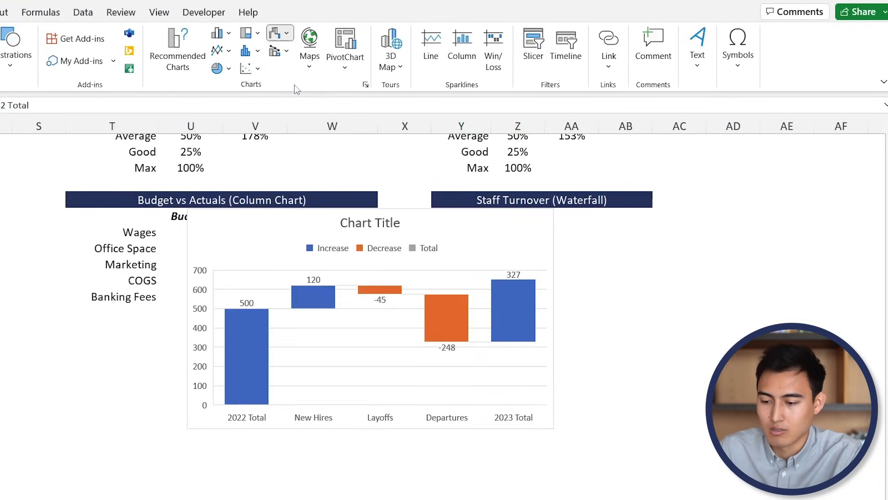
{"action": "left_click", "coordinate": [379, 221]}
{"action": "key", "text": "Delete"}
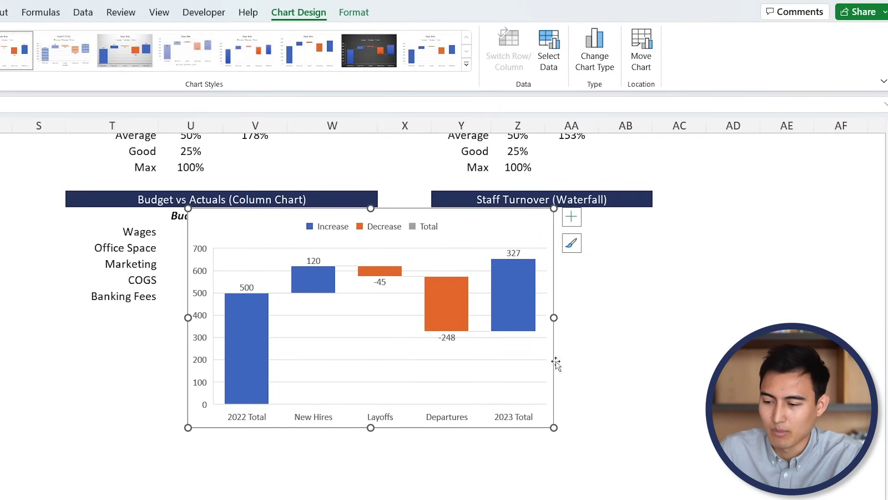
Step: Set the 2023 Total column of the waterfall chart as a total
{"action": "left_click", "coordinate": [517, 281]}
{"action": "left_click", "coordinate": [517, 281]}
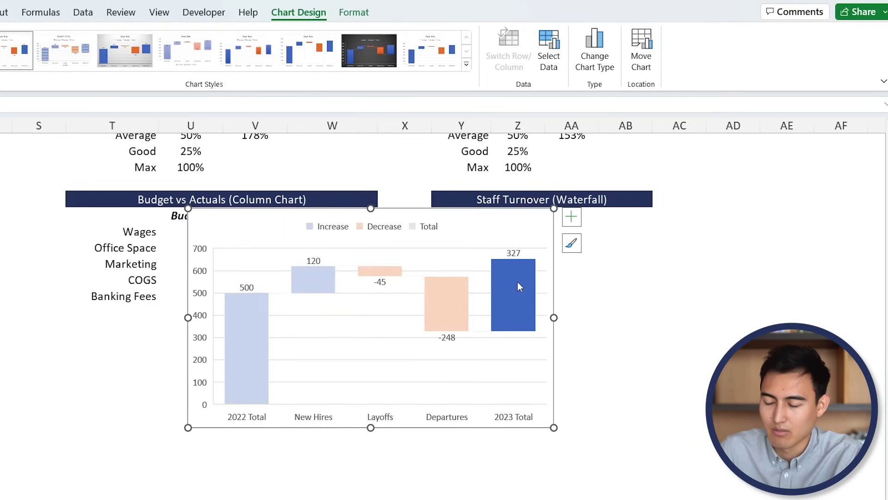
{"action": "right_click", "coordinate": [517, 283]}
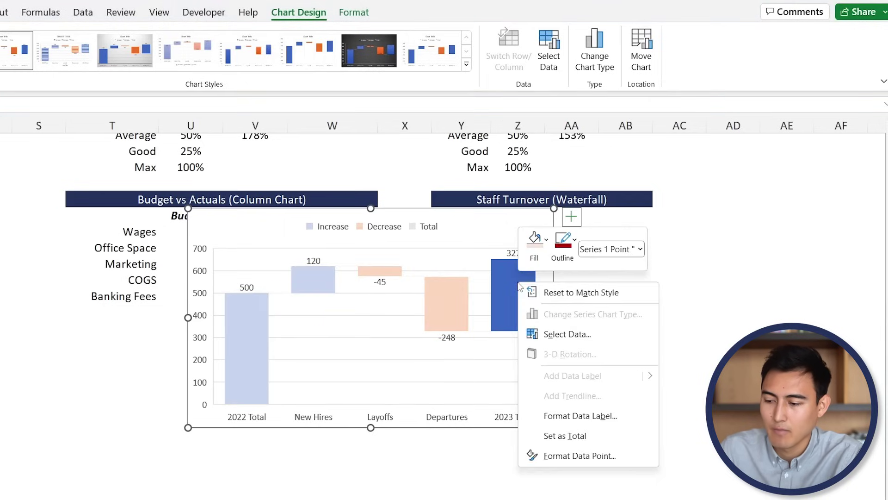
{"action": "left_click", "coordinate": [562, 437]}
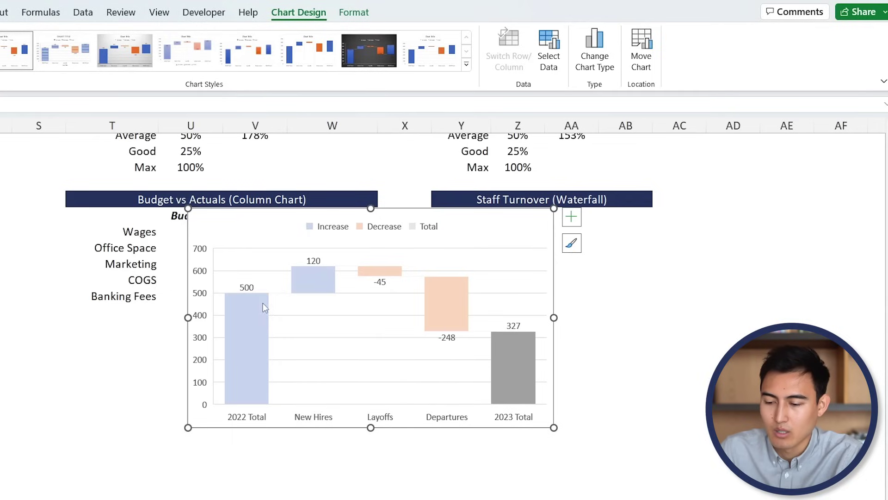
Step: Fill the Decrease series of the waterfall chart with the standard dark red through its legend entry
{"action": "left_click", "coordinate": [241, 313]}
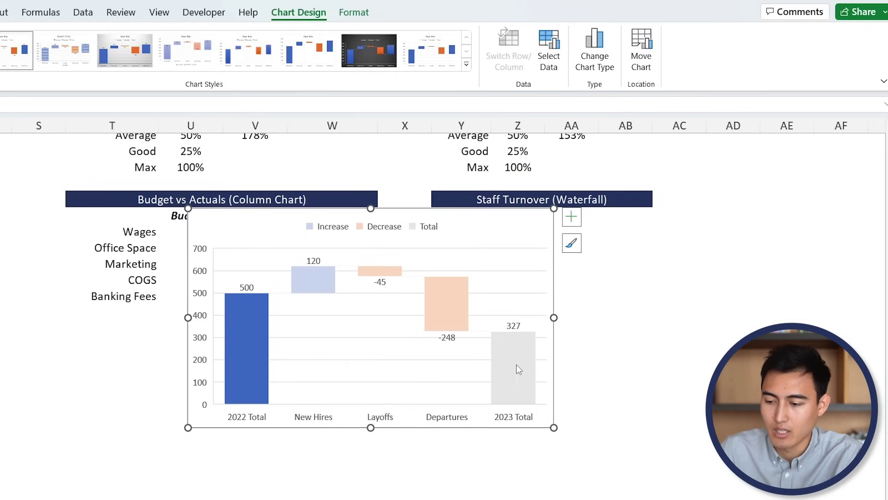
{"action": "mouse_move", "coordinate": [516, 365]}
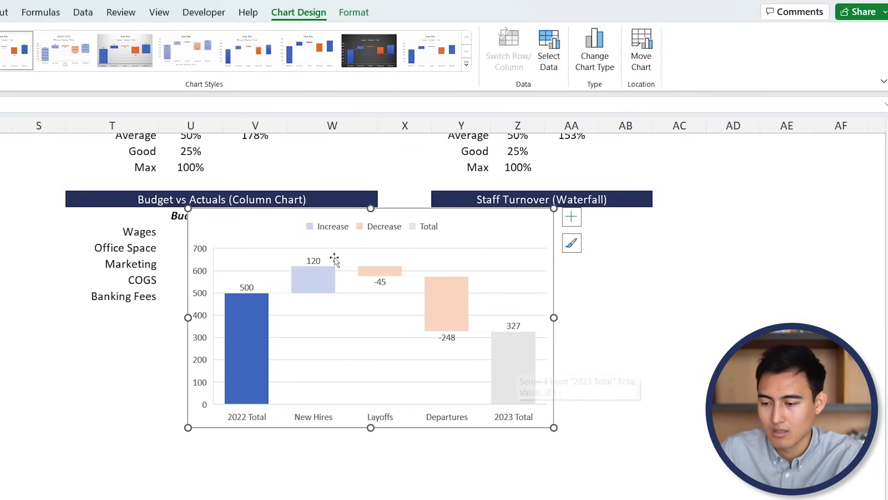
{"action": "left_click", "coordinate": [369, 230]}
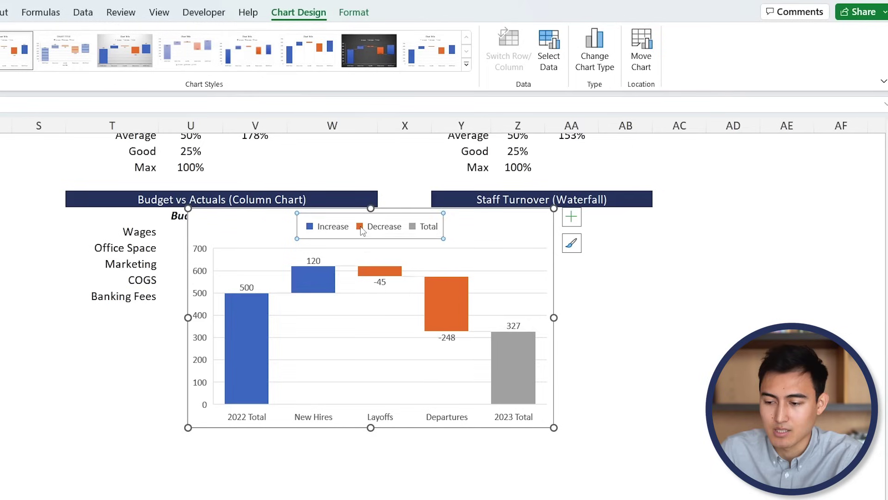
{"action": "left_click", "coordinate": [362, 230]}
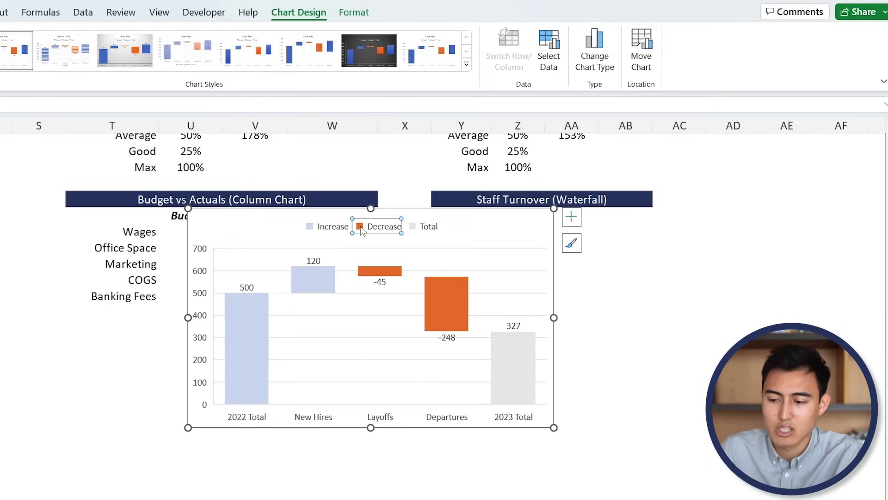
{"action": "right_click", "coordinate": [362, 230]}
{"action": "left_click", "coordinate": [389, 194]}
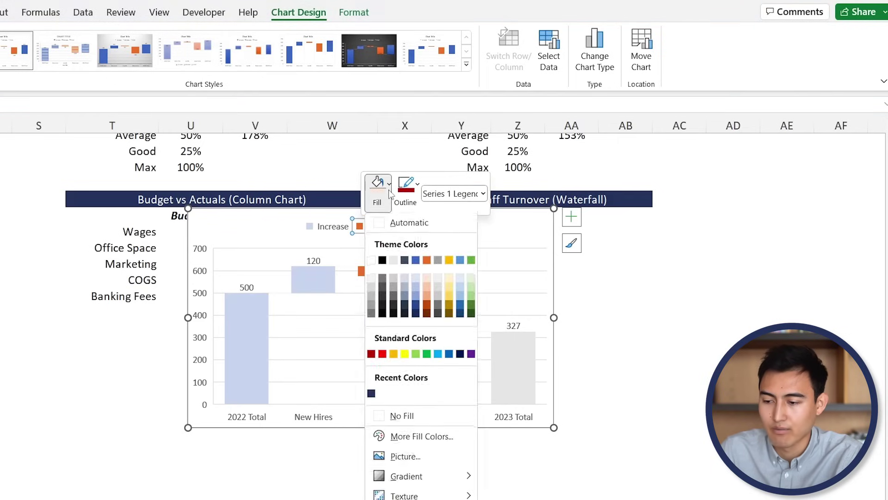
{"action": "left_click", "coordinate": [371, 355]}
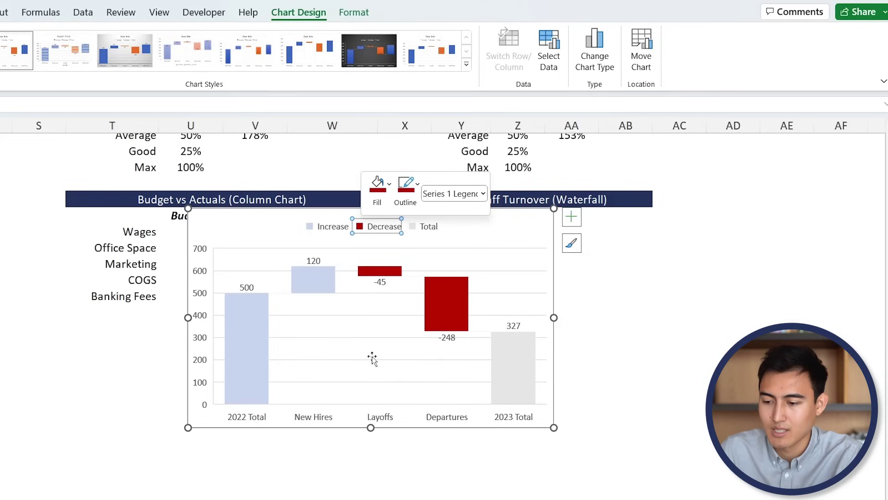
{"action": "left_click", "coordinate": [310, 226]}
{"action": "right_click", "coordinate": [310, 229]}
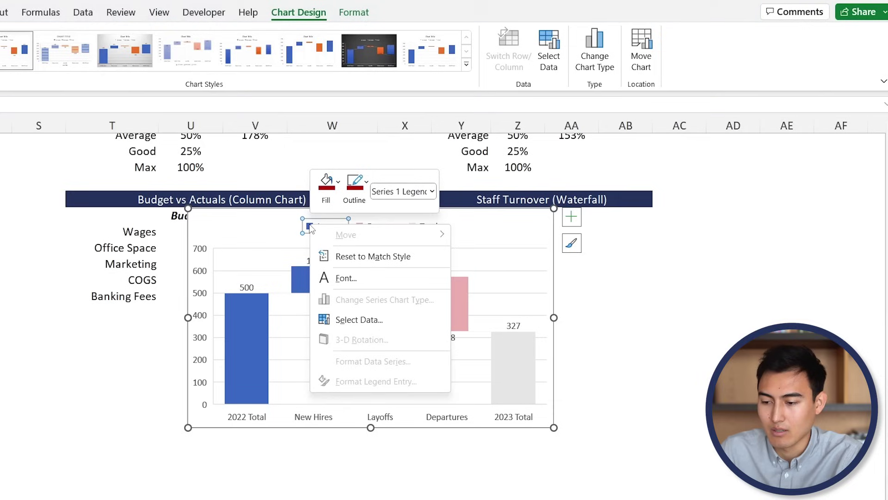
{"action": "key", "text": "Escape"}
Step: Fill only the 2022 Total column of the waterfall chart with dark grey
{"action": "left_click", "coordinate": [248, 354]}
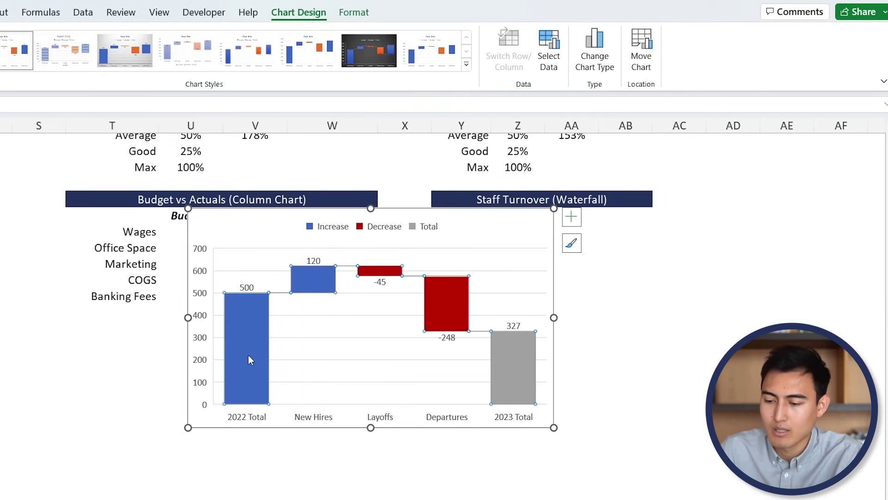
{"action": "left_click", "coordinate": [249, 331]}
{"action": "right_click", "coordinate": [249, 332]}
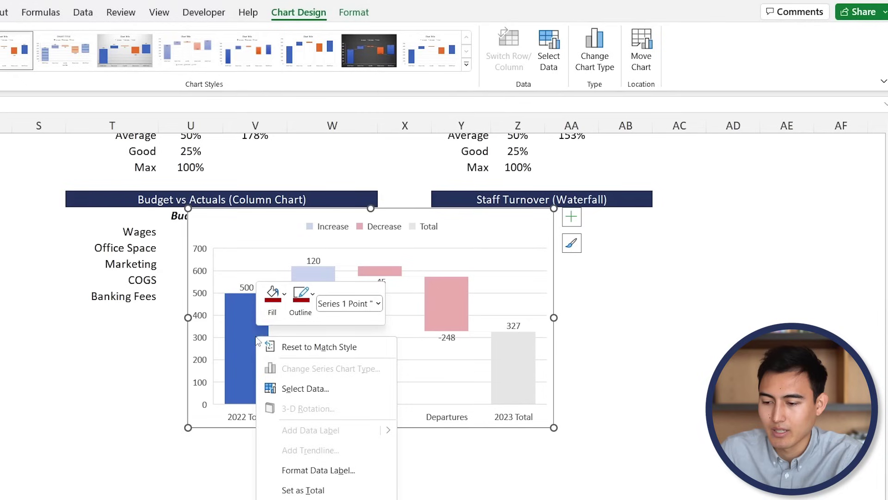
{"action": "left_click", "coordinate": [285, 294]}
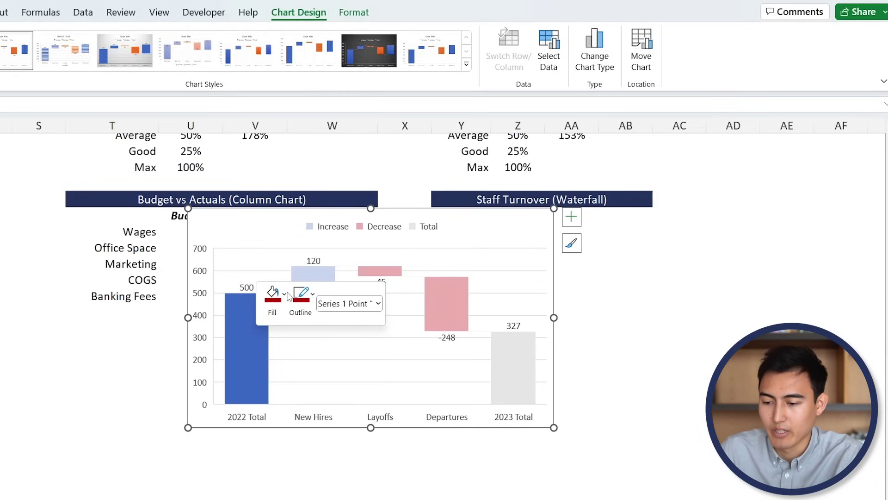
{"action": "left_click", "coordinate": [284, 294]}
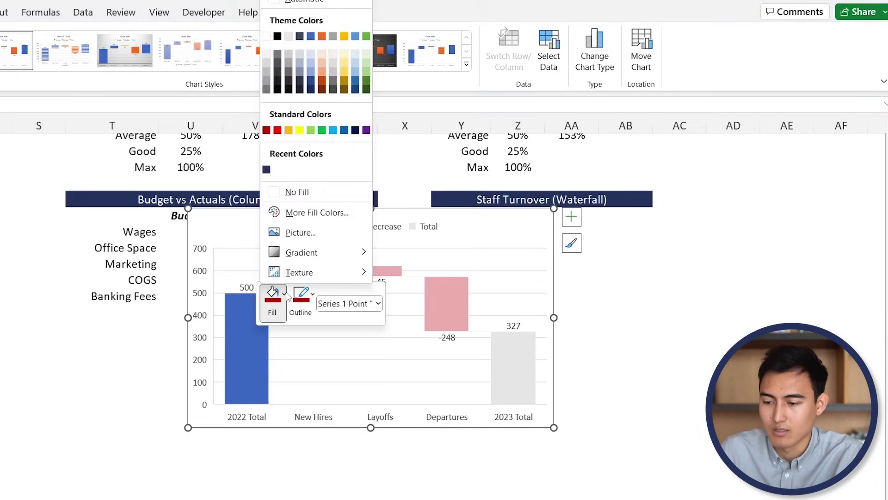
{"action": "left_click", "coordinate": [268, 90]}
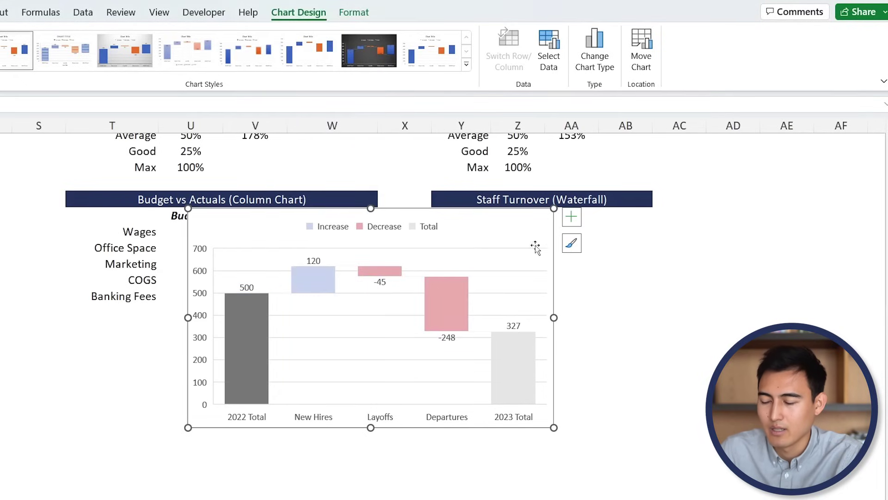
{"action": "left_click", "coordinate": [586, 281]}
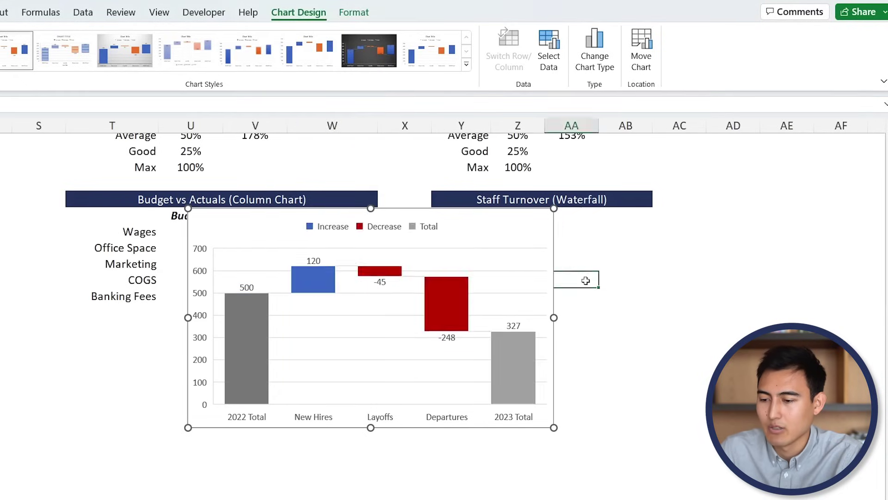
Step: Set the waterfall chart's legend position to Bottom
{"action": "left_click", "coordinate": [391, 232]}
{"action": "right_click", "coordinate": [391, 232]}
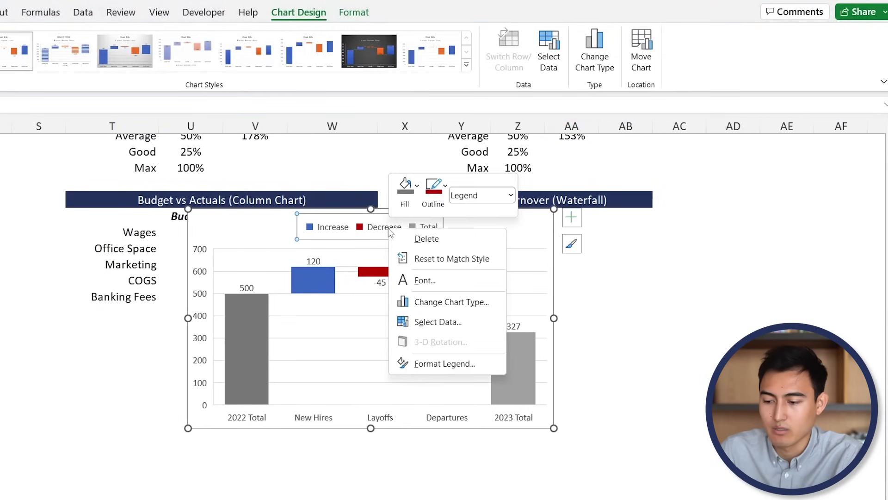
{"action": "left_click", "coordinate": [442, 360]}
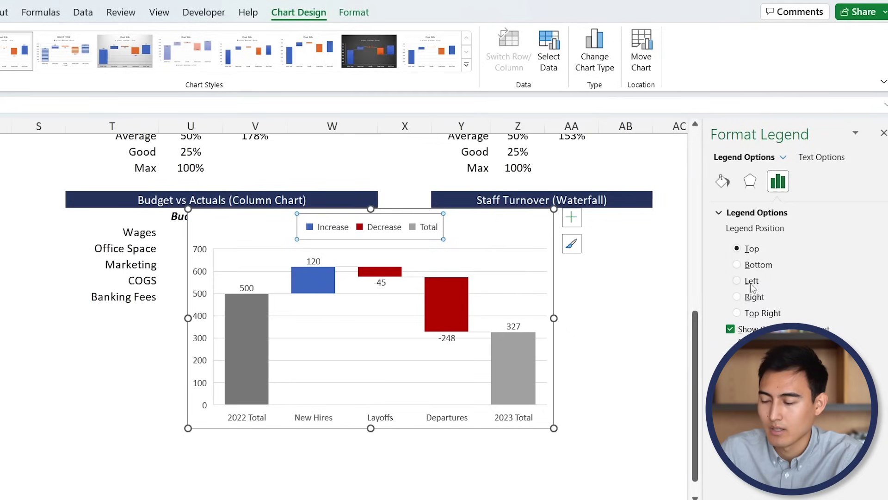
{"action": "left_click", "coordinate": [756, 267]}
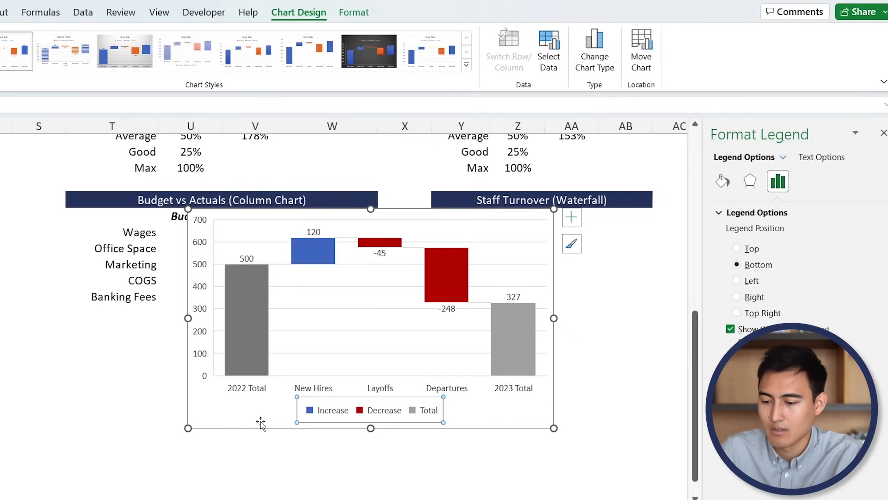
Step: Set the waterfall chart area to no border line and no fill, and move the chart beneath the dashboard's Staff Turnover heading
{"action": "left_click", "coordinate": [509, 417]}
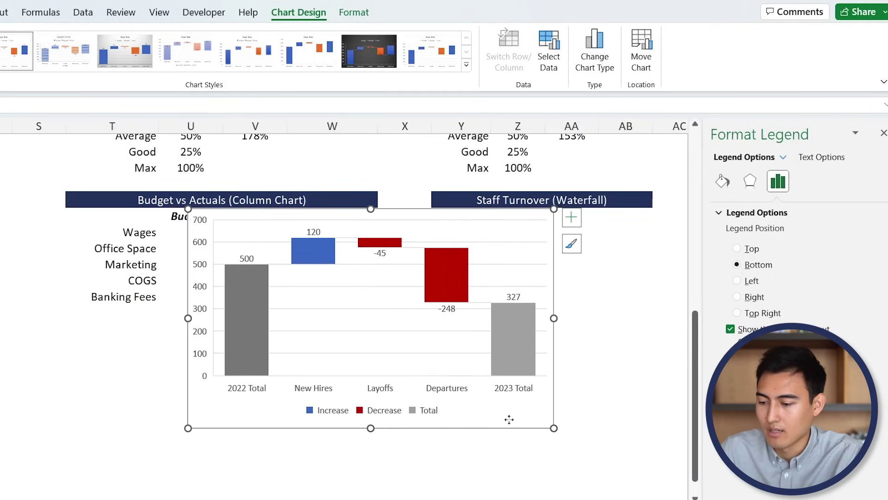
{"action": "left_click", "coordinate": [723, 181]}
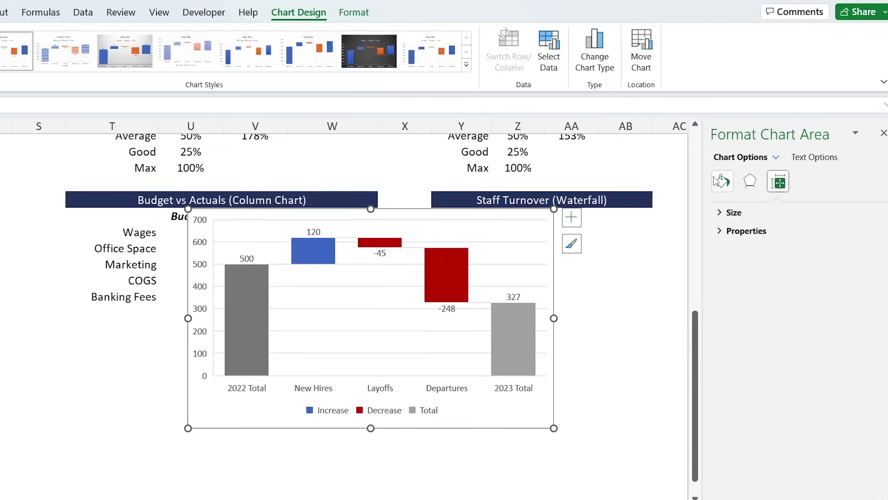
{"action": "left_click", "coordinate": [748, 391]}
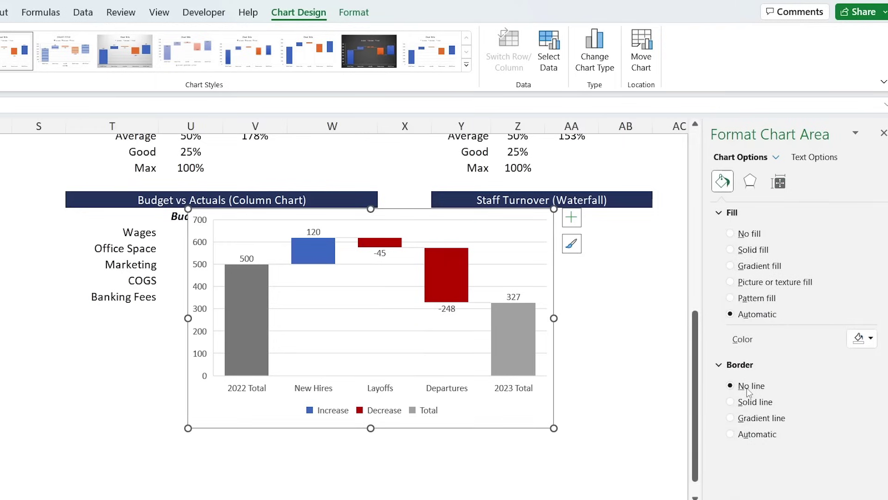
{"action": "left_click", "coordinate": [747, 237]}
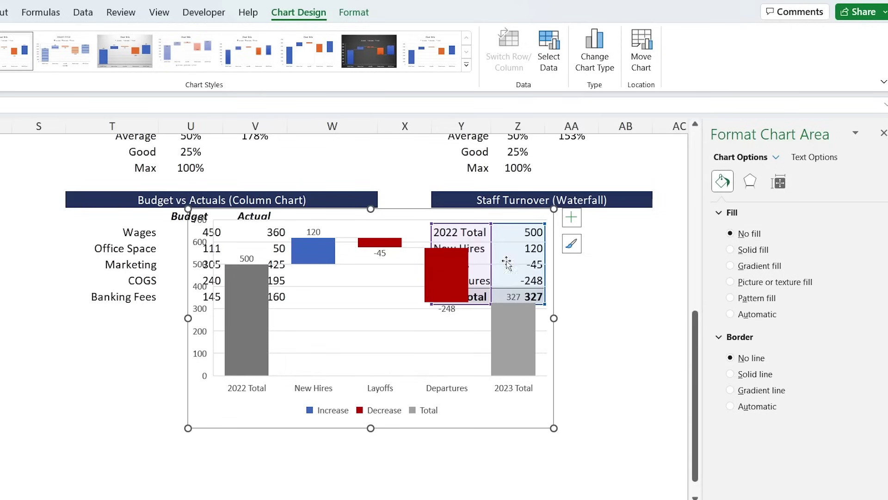
{"action": "left_click_drag", "start_coordinate": [264, 421], "coordinate": [131, 450]}
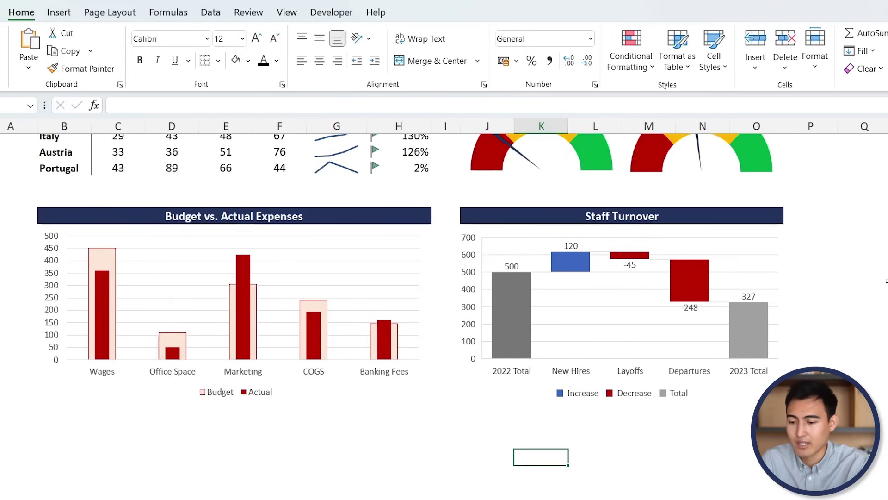
Step: Review the finished dashboard from the Project Roadmap down to the Budget vs. Actual Expenses and Staff Turnover charts
{"action": "scroll", "coordinate": [849, 260], "scroll_direction": "up", "scroll_amount": 8}
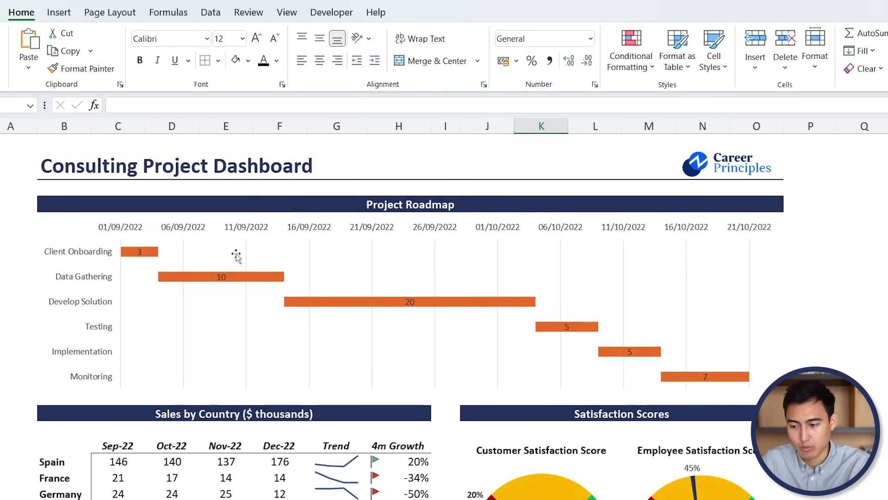
{"action": "scroll", "coordinate": [884, 326], "scroll_direction": "down", "scroll_amount": 5}
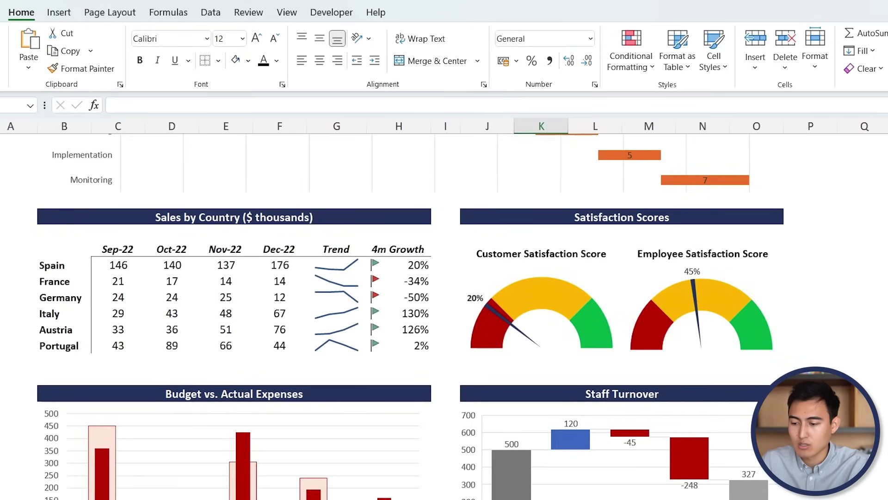
{"action": "scroll", "coordinate": [853, 294], "scroll_direction": "down", "scroll_amount": 1}
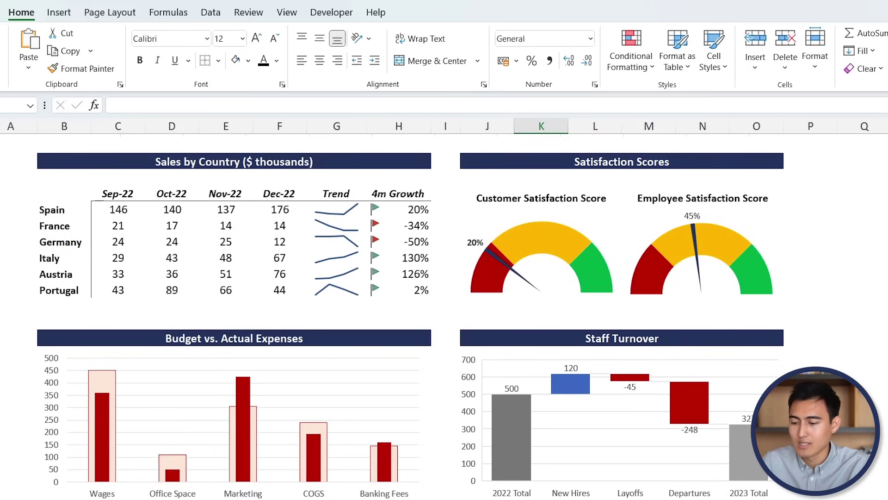
{"action": "scroll", "coordinate": [541, 277], "scroll_direction": "down", "scroll_amount": 2}
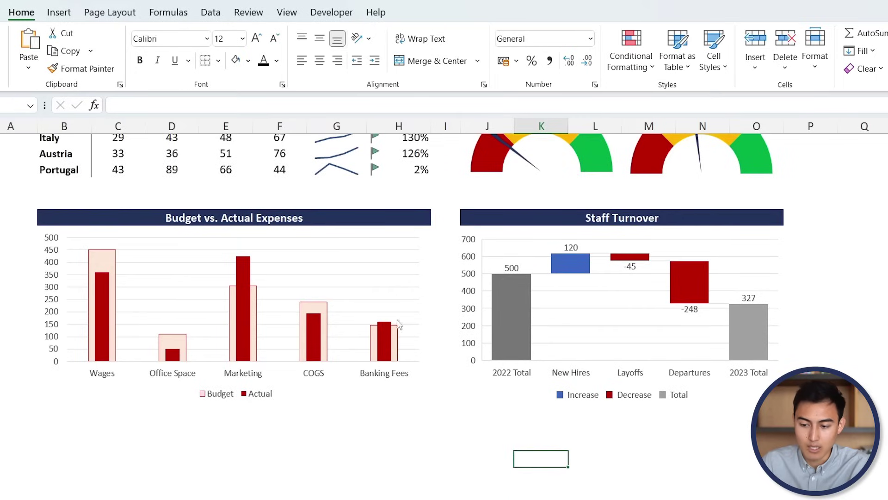